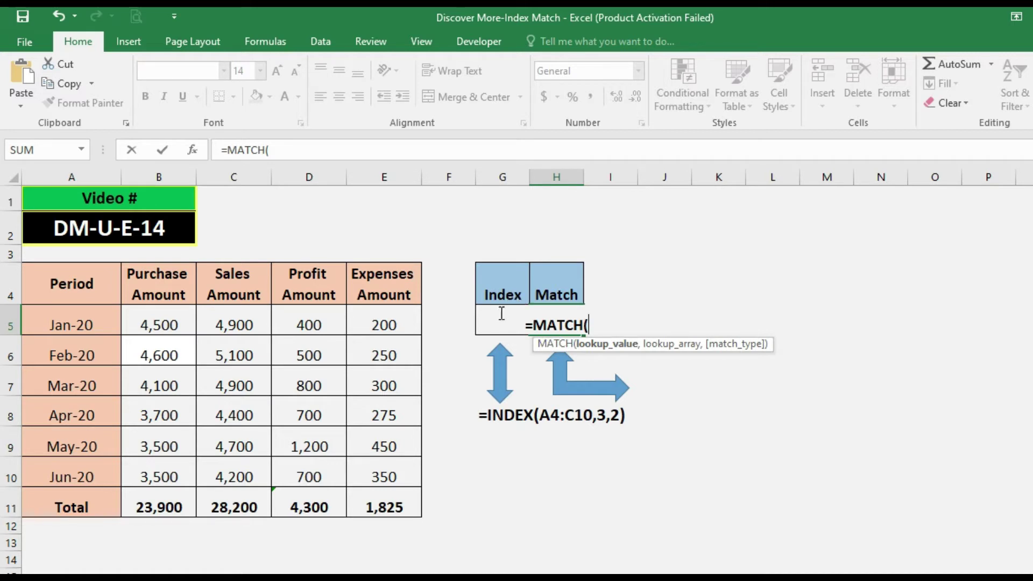
- Complete the MATCH formula in H5 with lookup value G5, lookup array B4:B10 and match type FALSE
key(Home)
key(End)
text(G5)
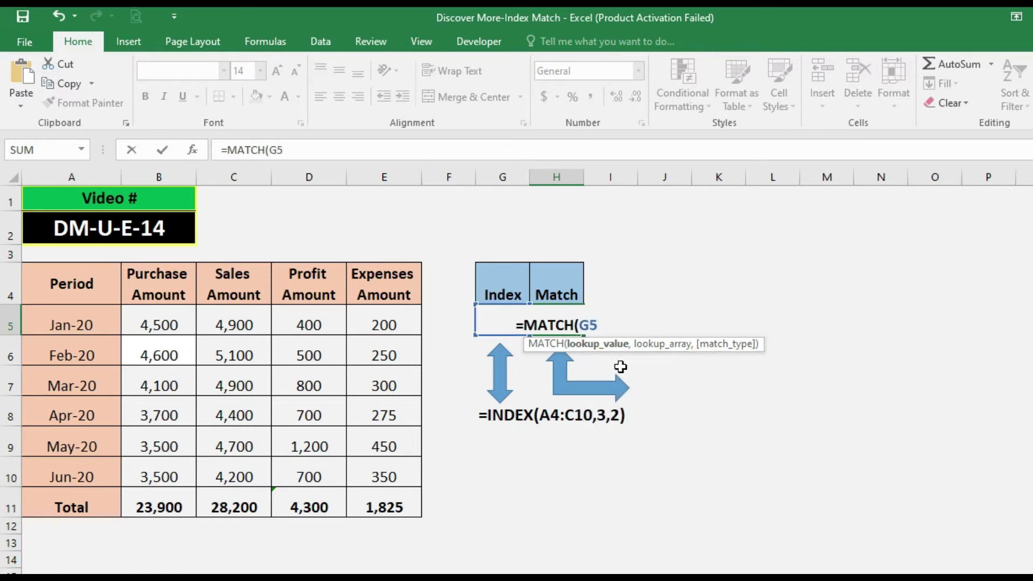
text(,)
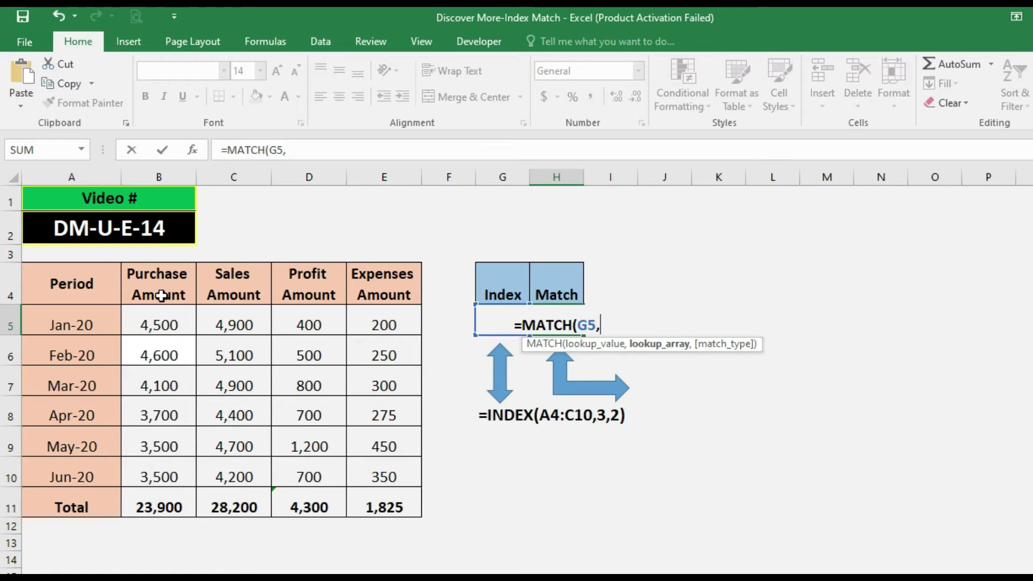
drag(162, 293, 164, 475)
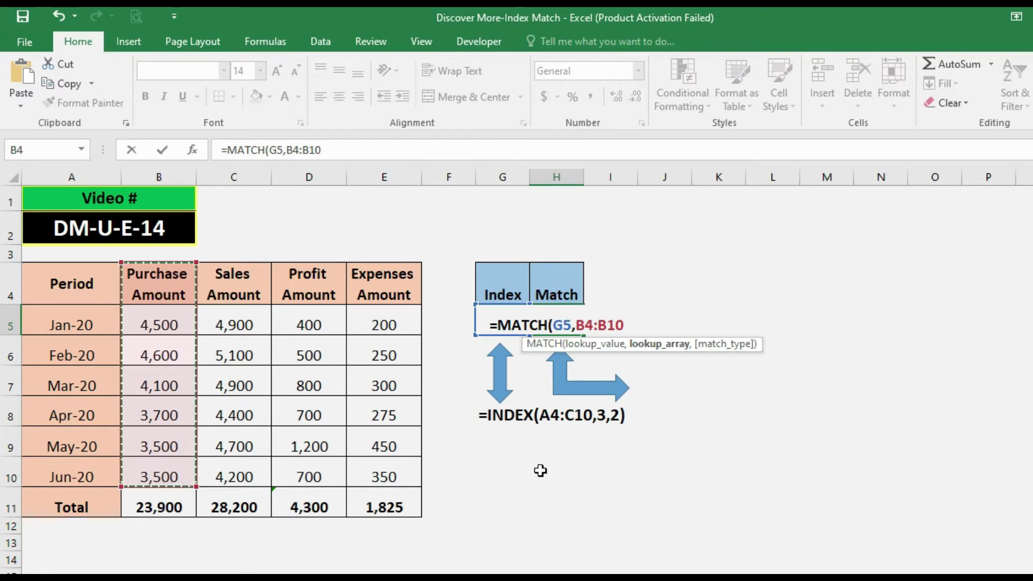
text(,FA)
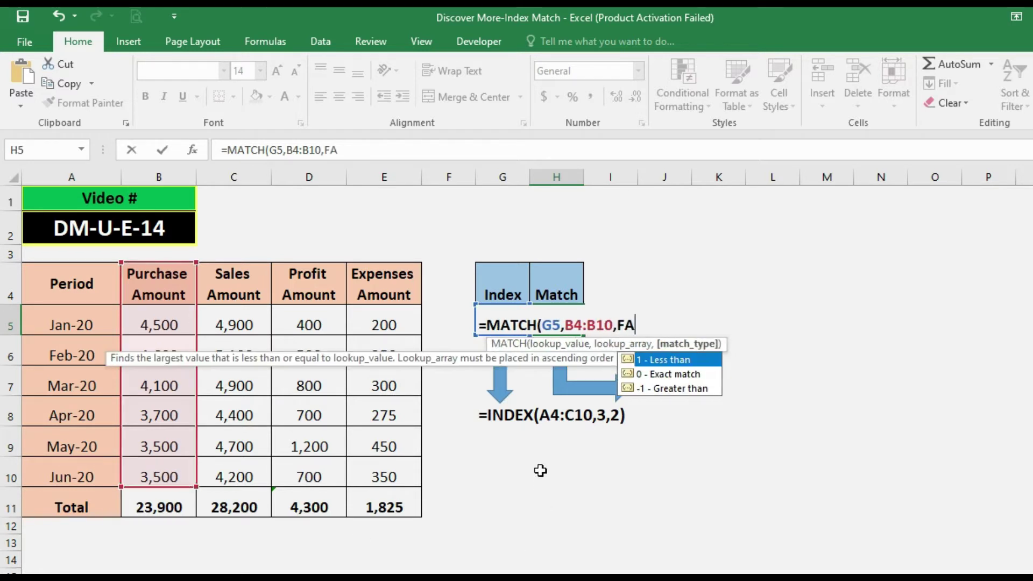
text(LS)
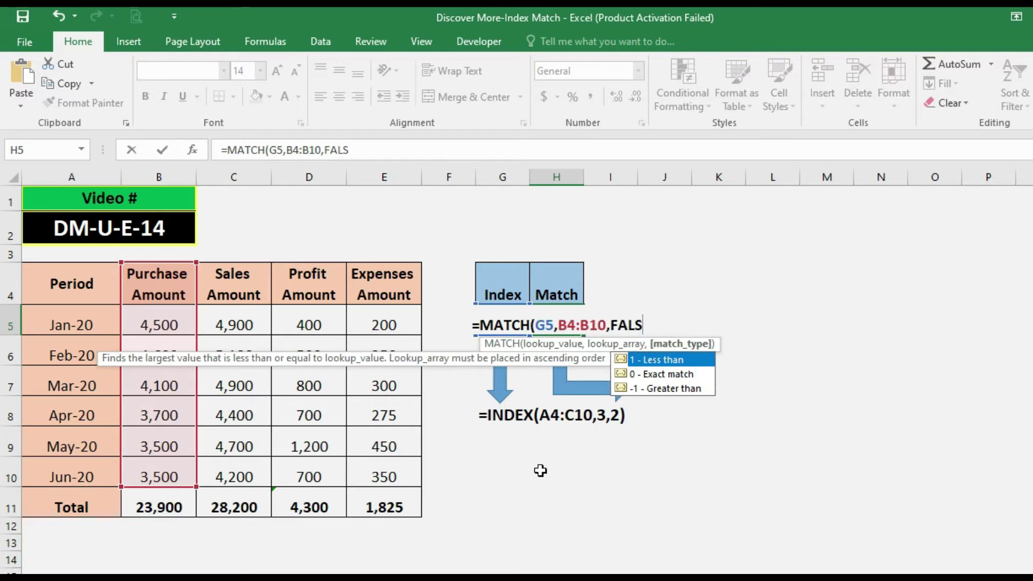
text(E)
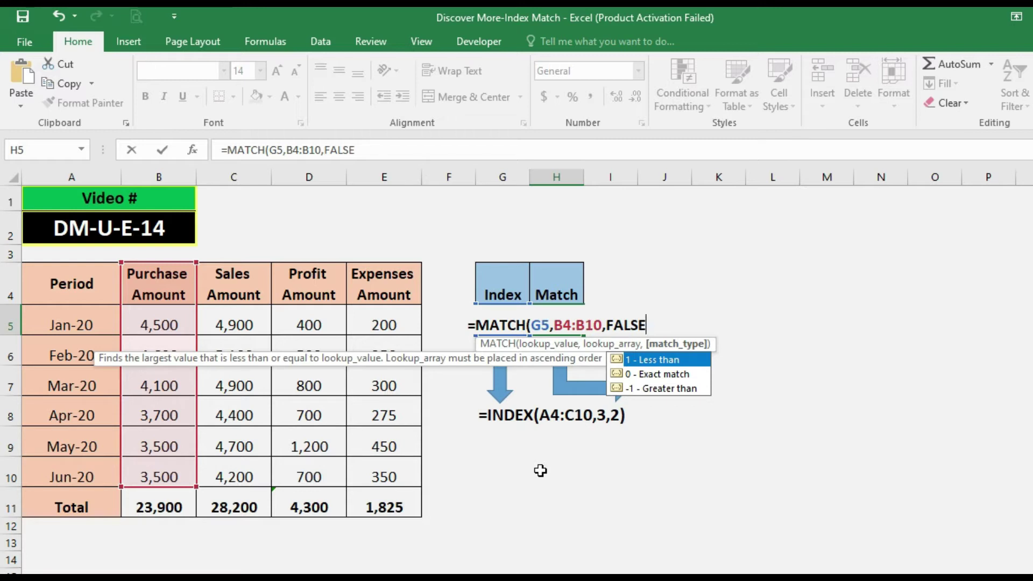
text())
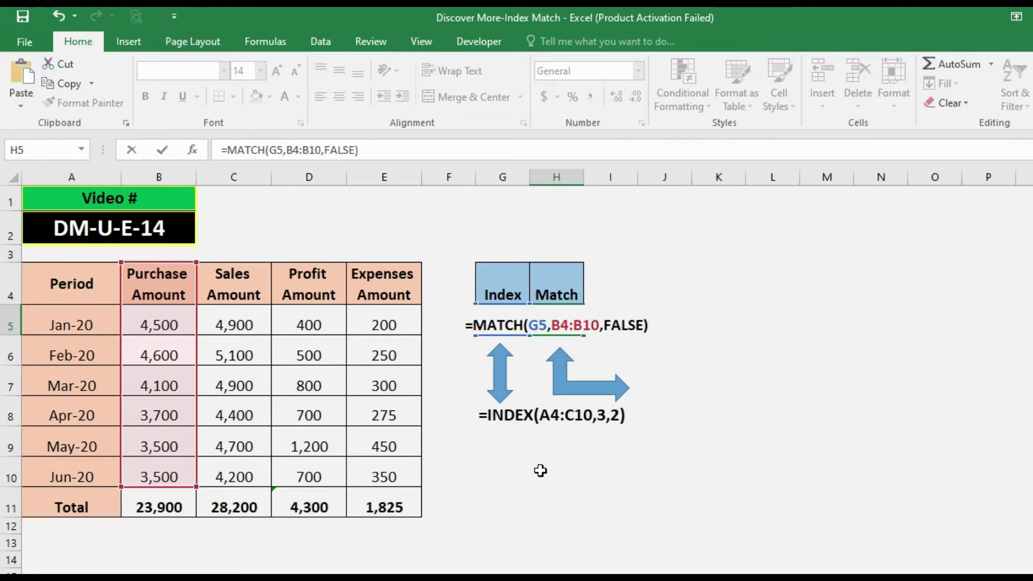
key(Return)
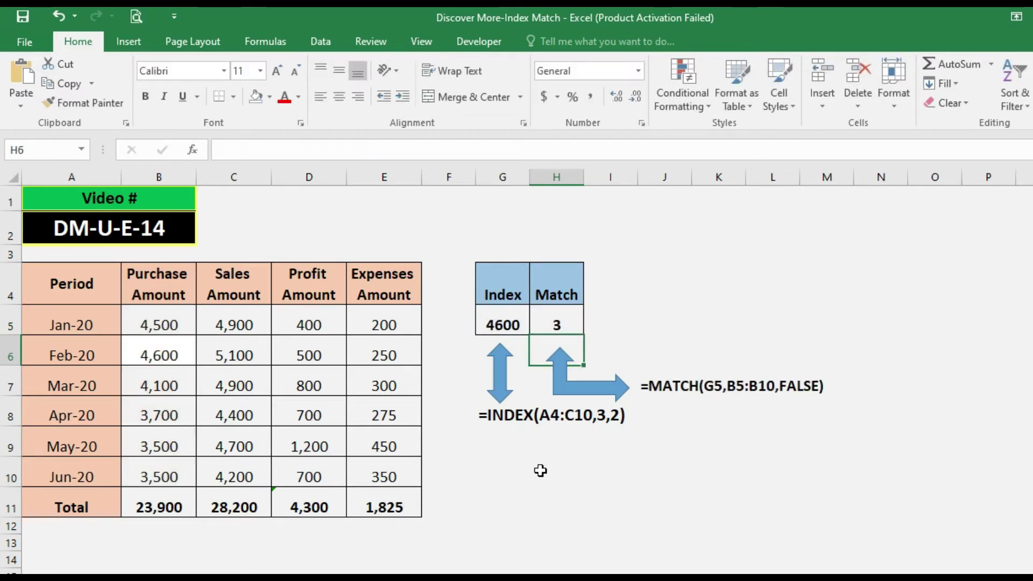
key(Up)
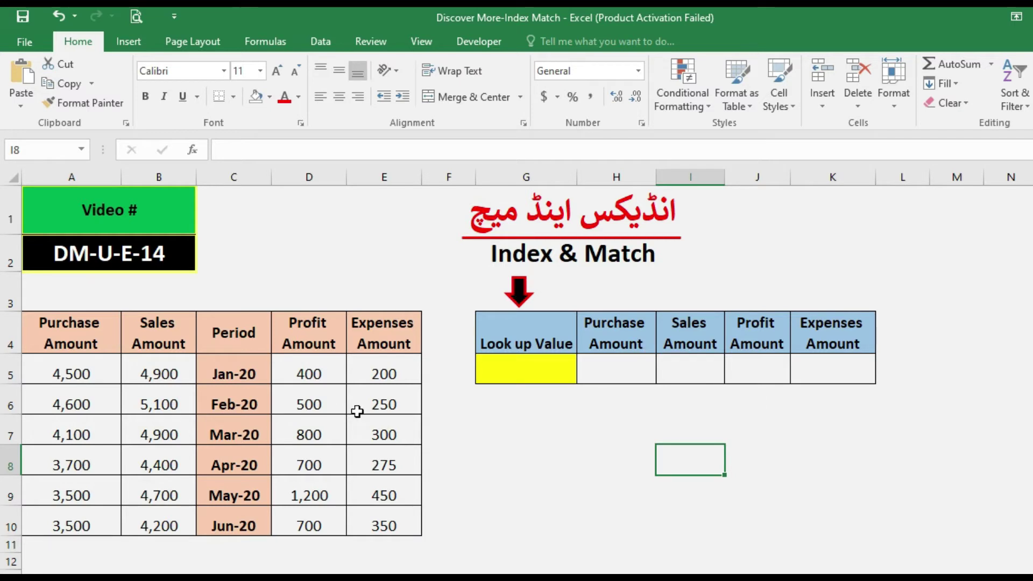
- Examine the Index & Match table's Period column and the purchase, sales, profit and expenses columns around it
click(234, 376)
click(552, 363)
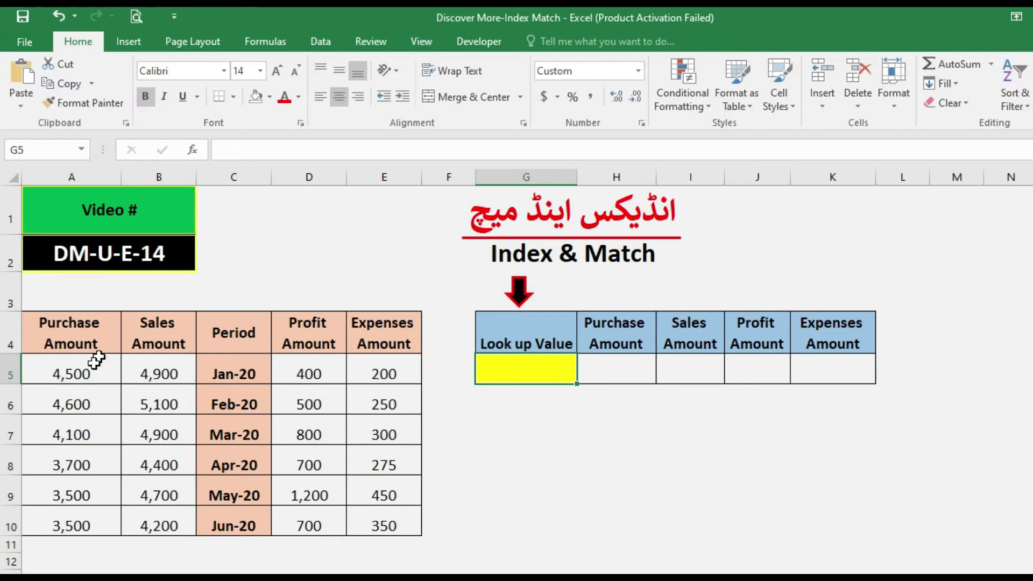
click(233, 375)
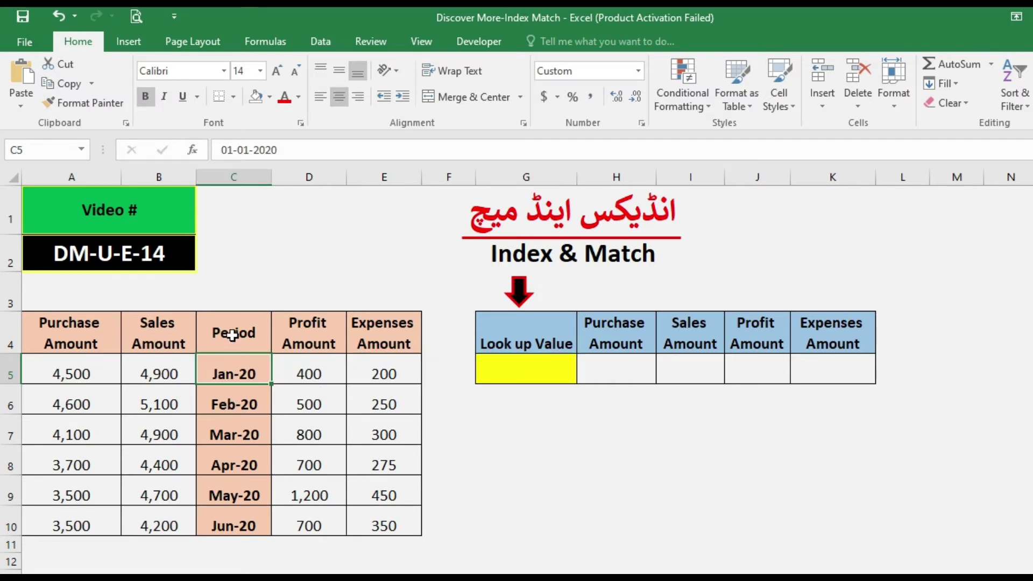
click(233, 334)
drag(233, 385, 221, 519)
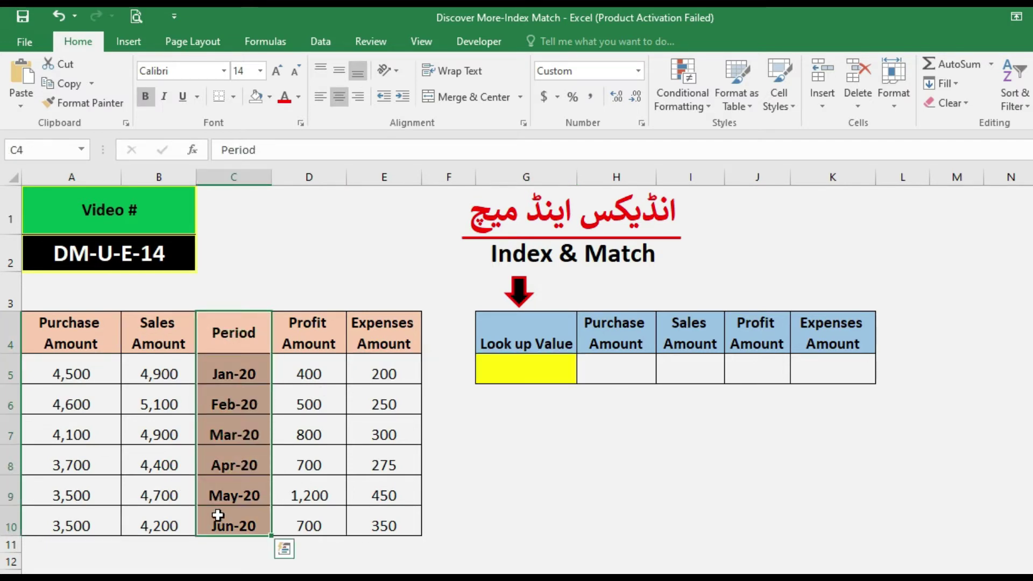
click(91, 389)
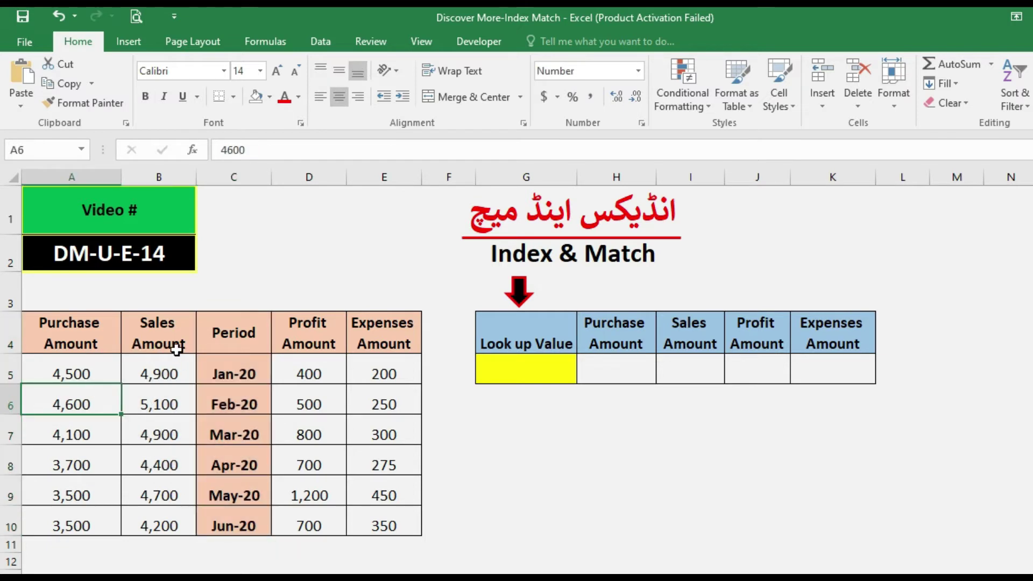
click(305, 342)
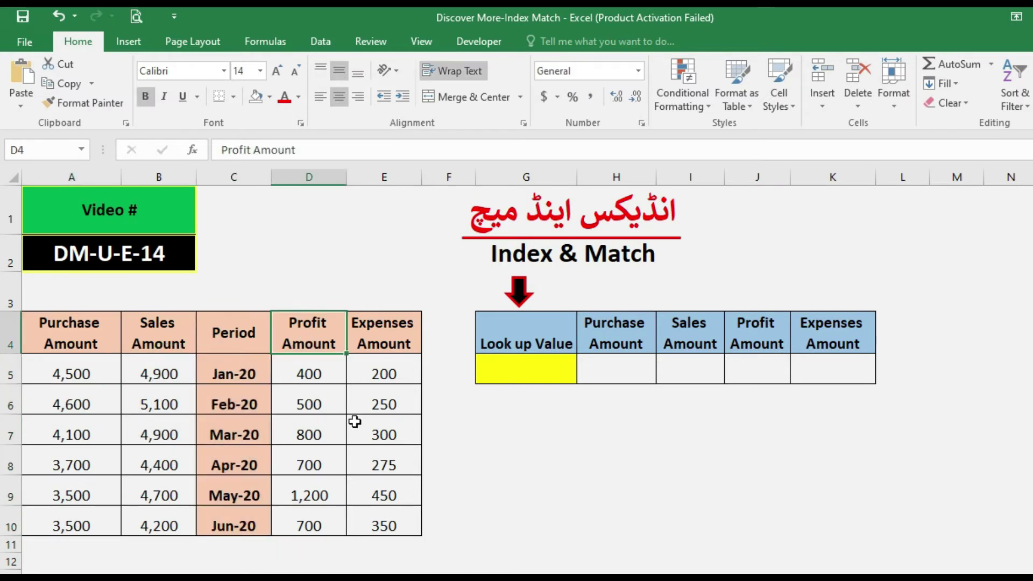
click(397, 341)
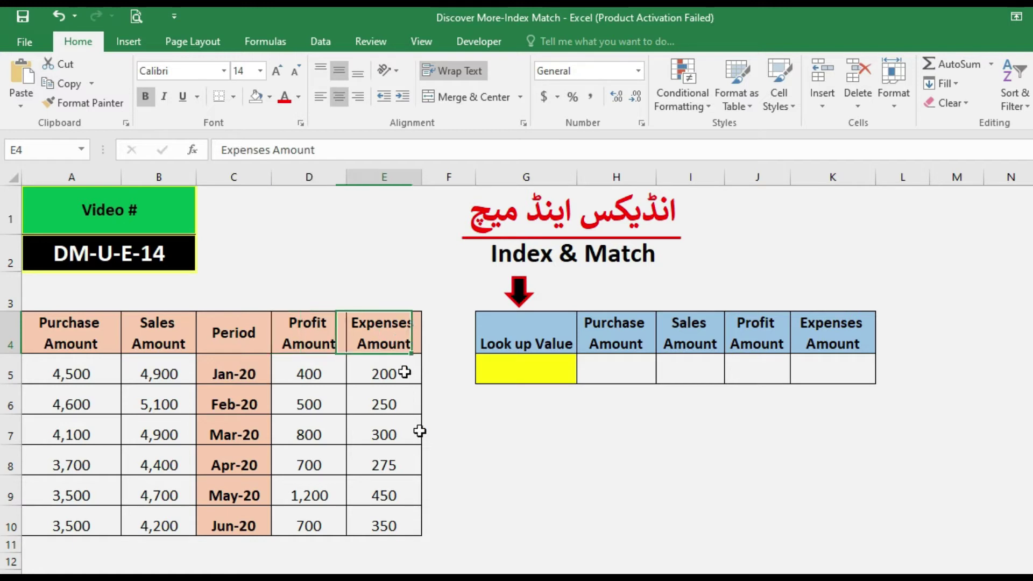
click(154, 375)
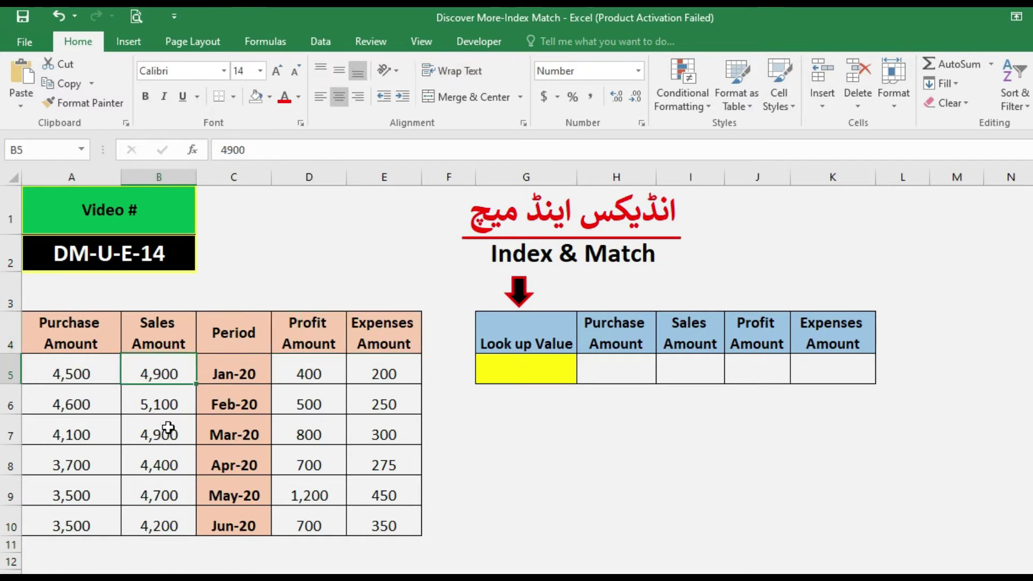
click(333, 378)
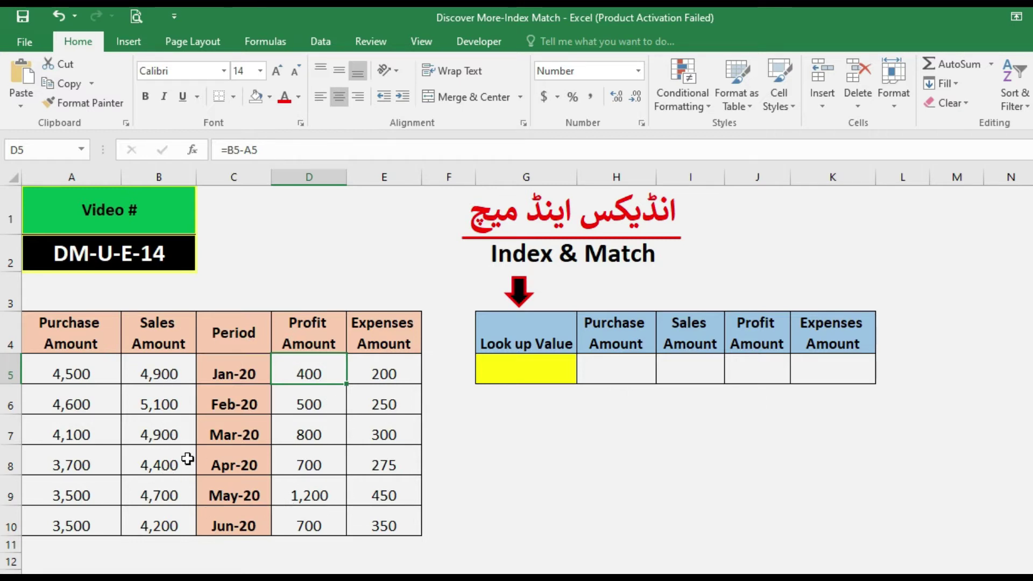
- Enter MAR-20 as the period in the yellow Look up Value cell G5
click(534, 363)
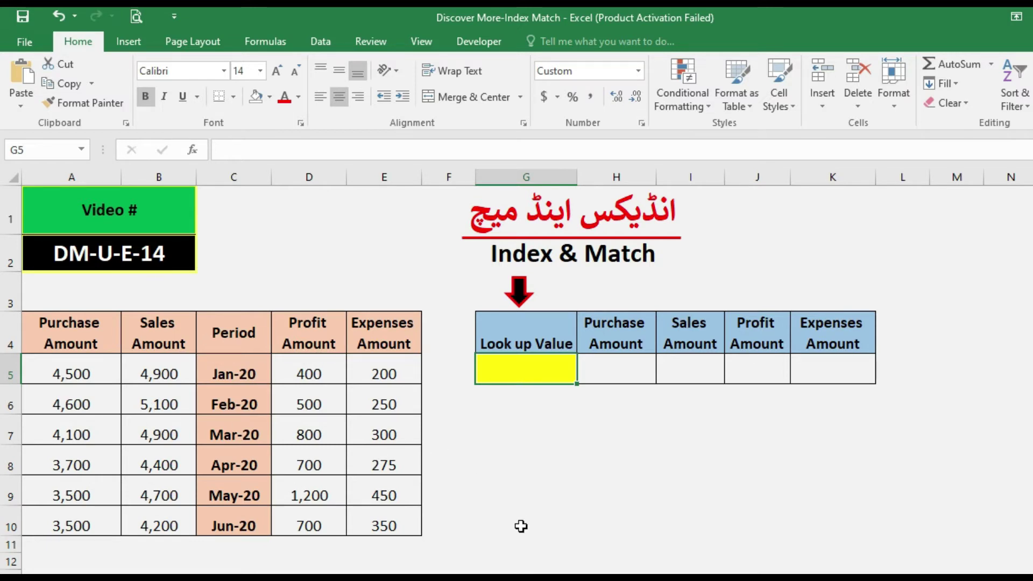
text(MAR-20)
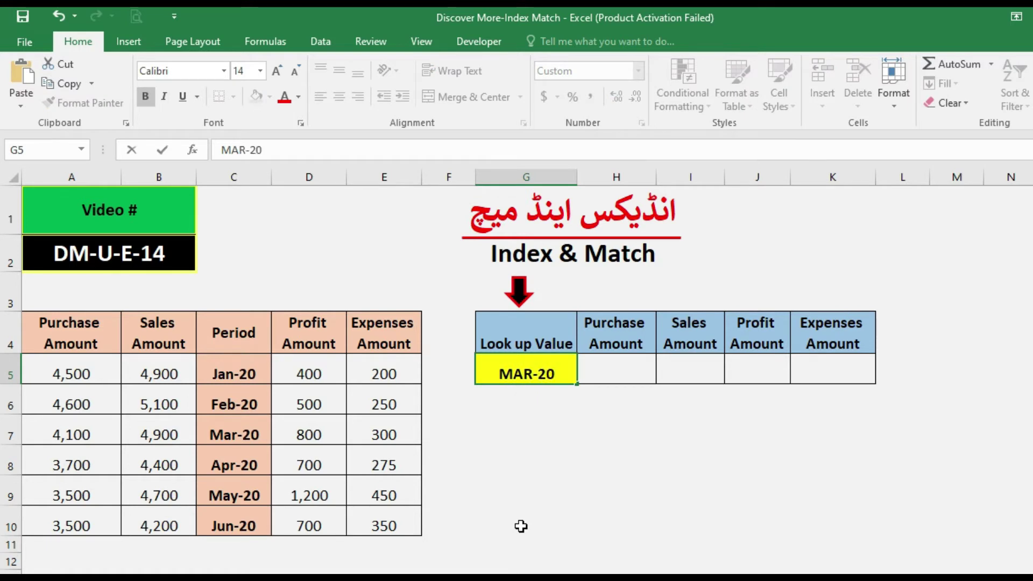
key(Return)
key(Up)
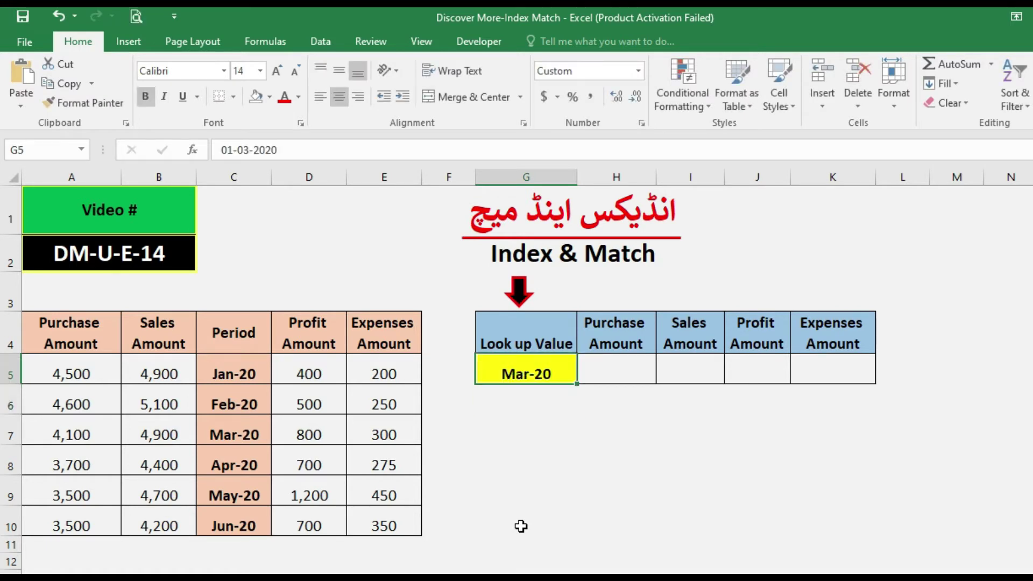
- Begin an INDEX formula in Purchase Amount cell H5 using the purchase values A5:A10 as the array
key(Right)
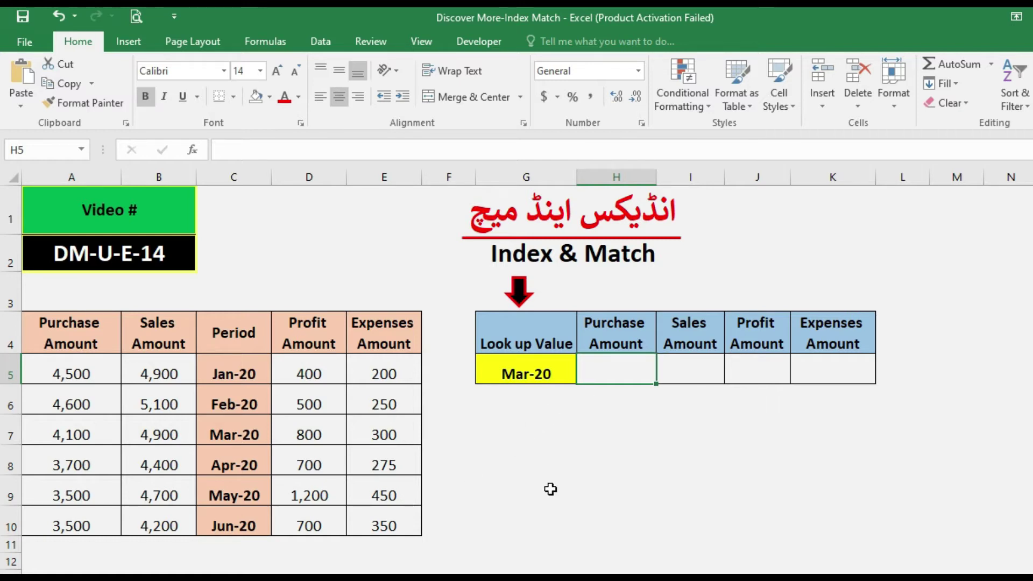
text(=)
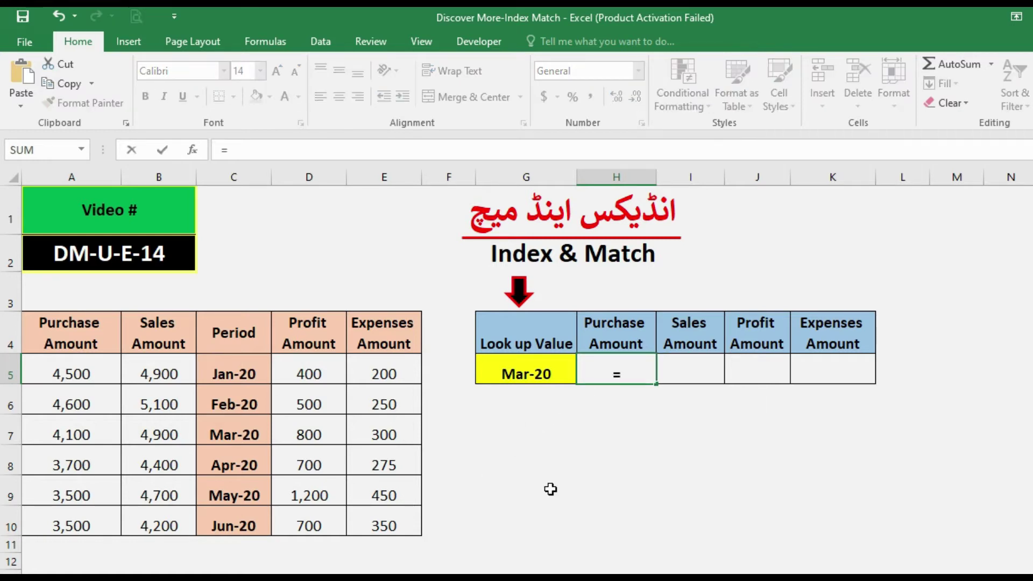
text(INDEX)
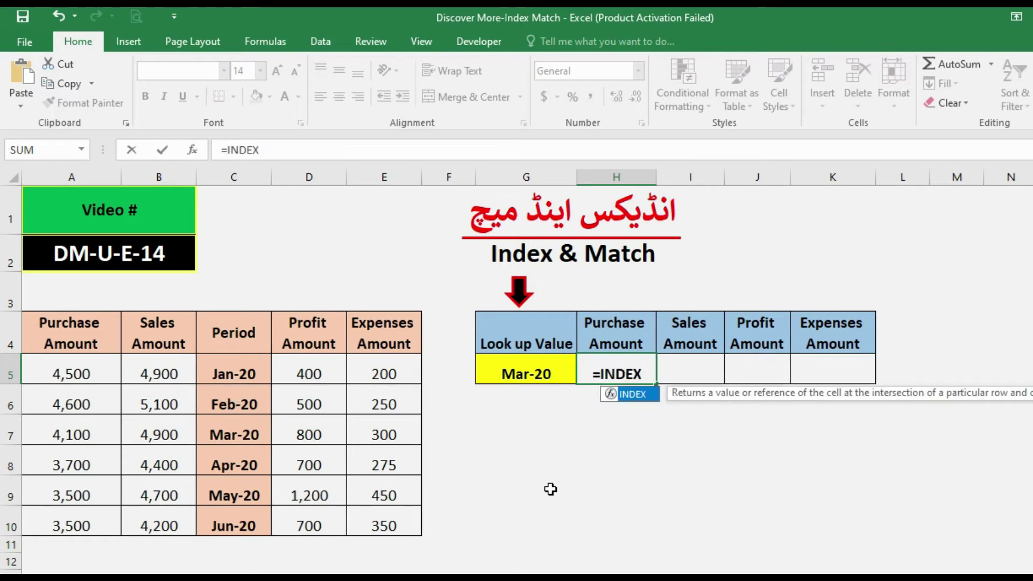
text(()
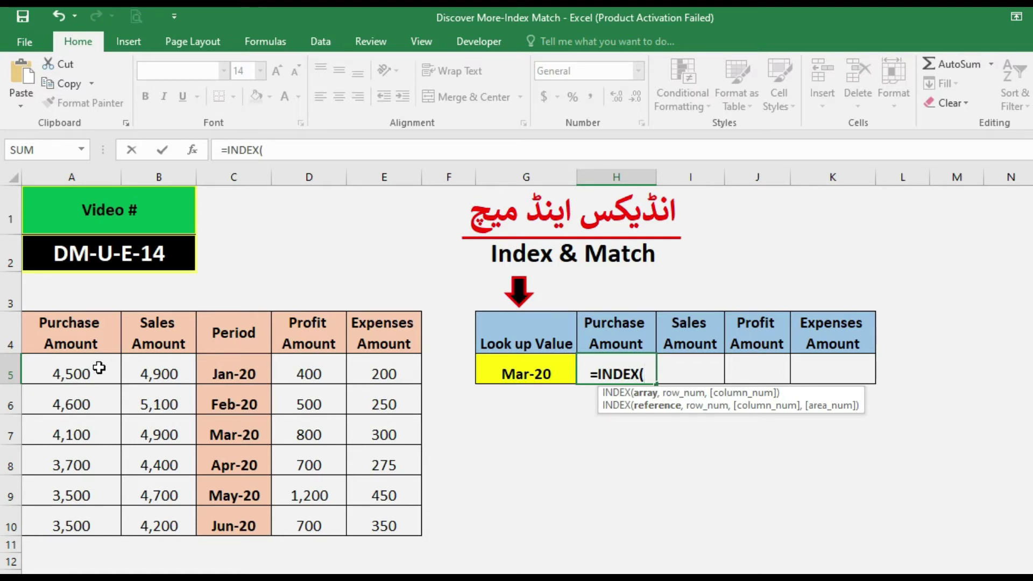
drag(99, 367, 92, 519)
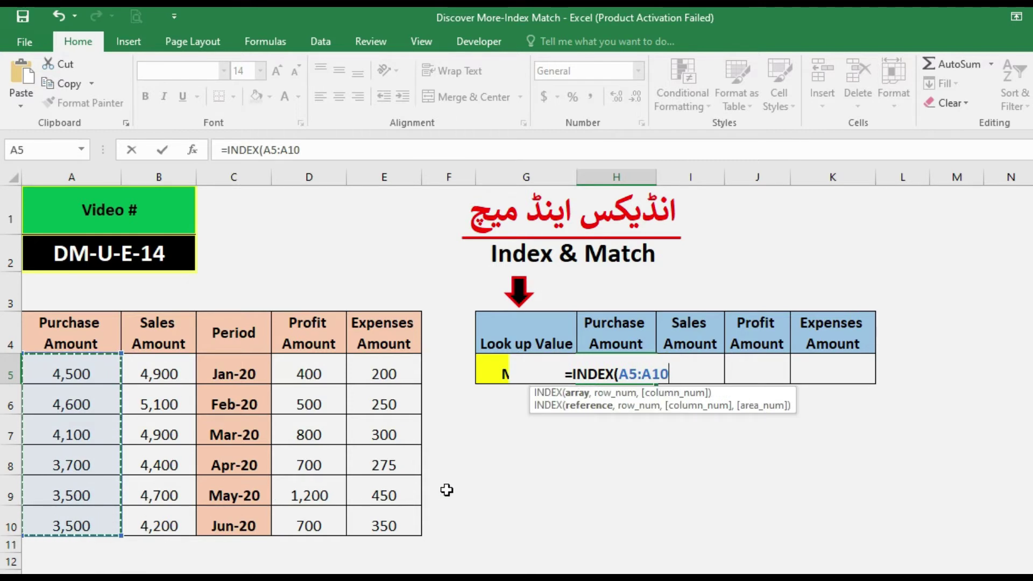
text(,)
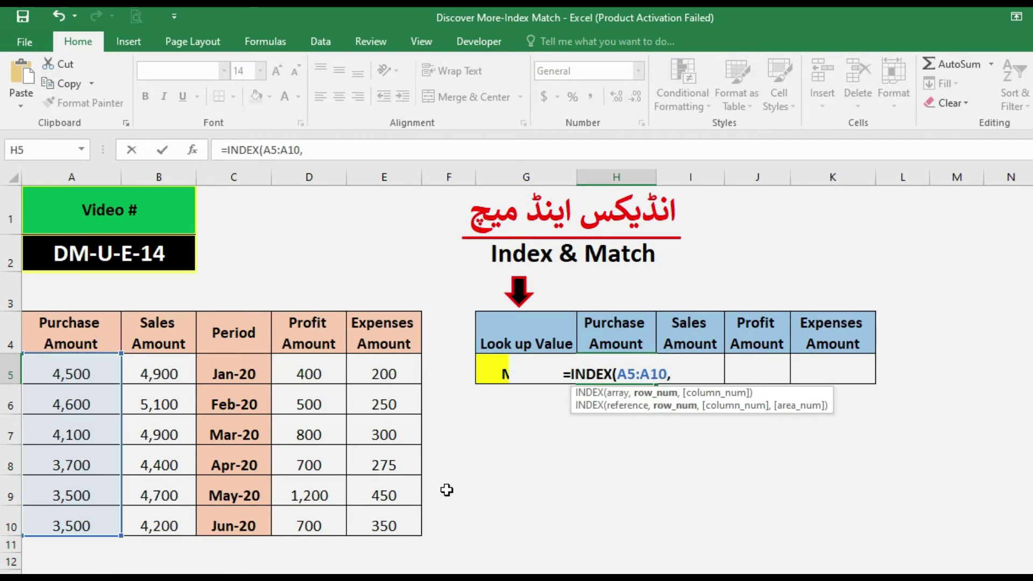
- Nest MATCH(G5,C5:C10,FALSE) as the row number of the INDEX formula in H5 and commit the formula
text(MATCH)
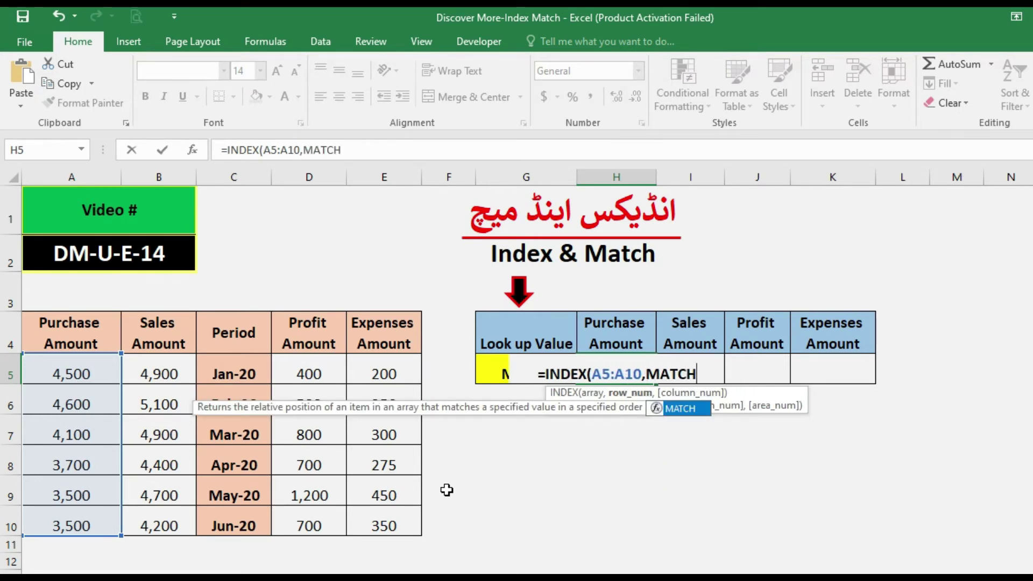
text(()
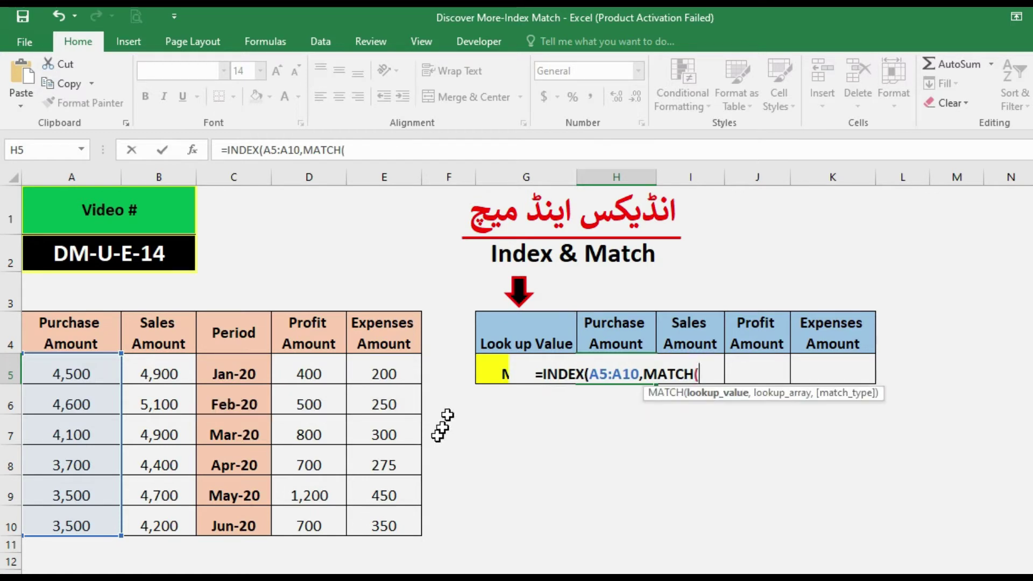
click(488, 369)
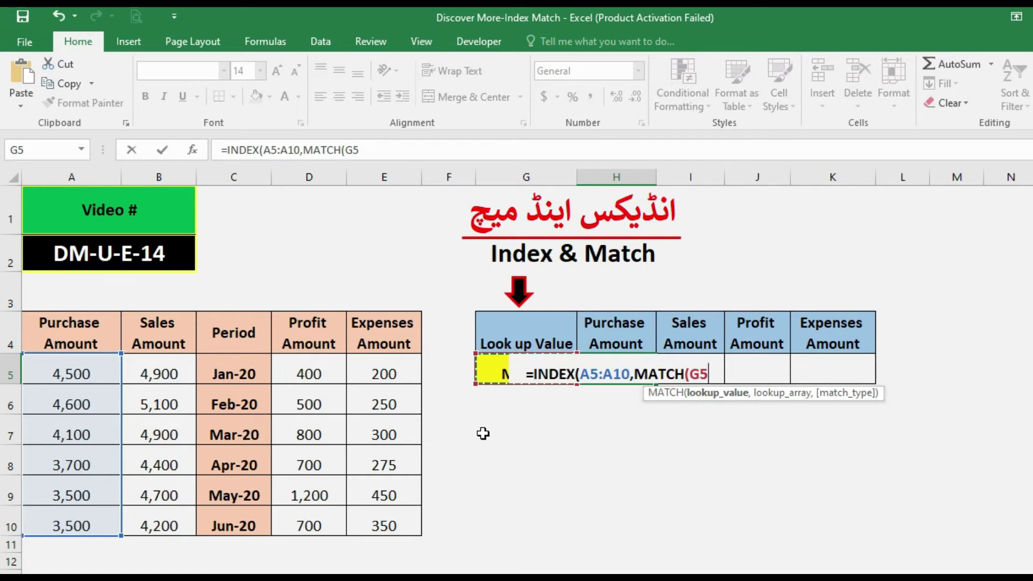
text(,)
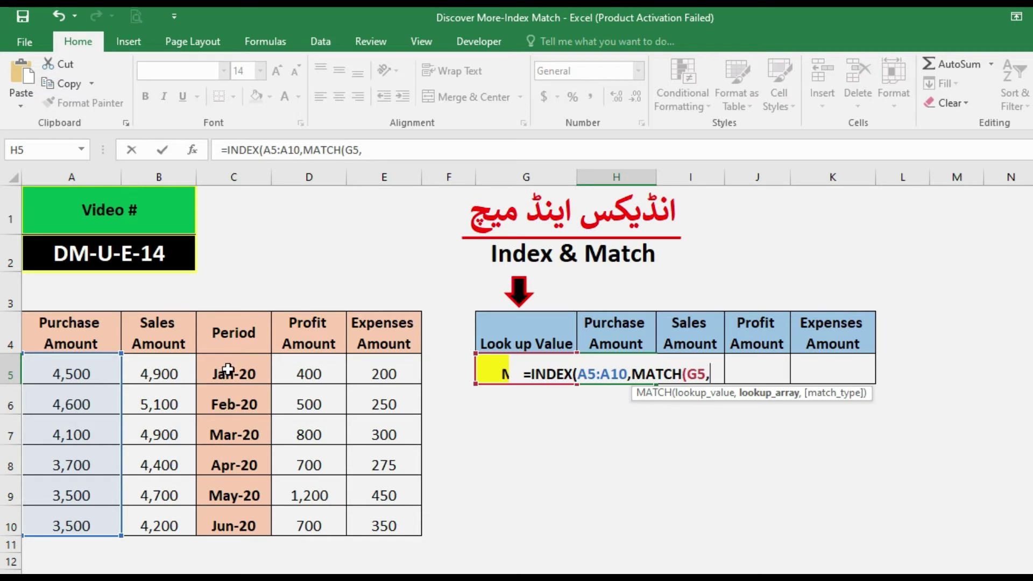
drag(228, 369, 228, 517)
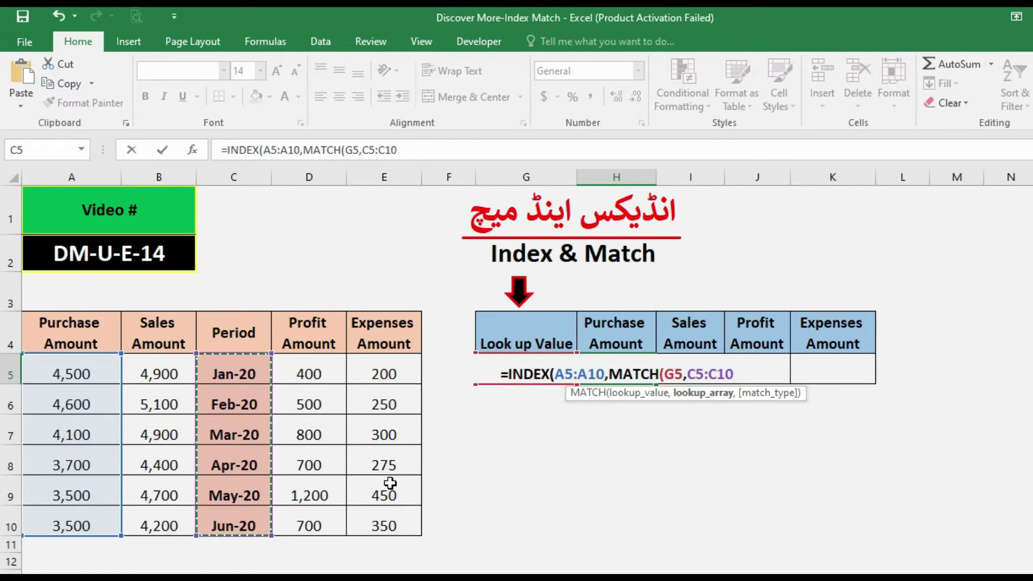
text(,)
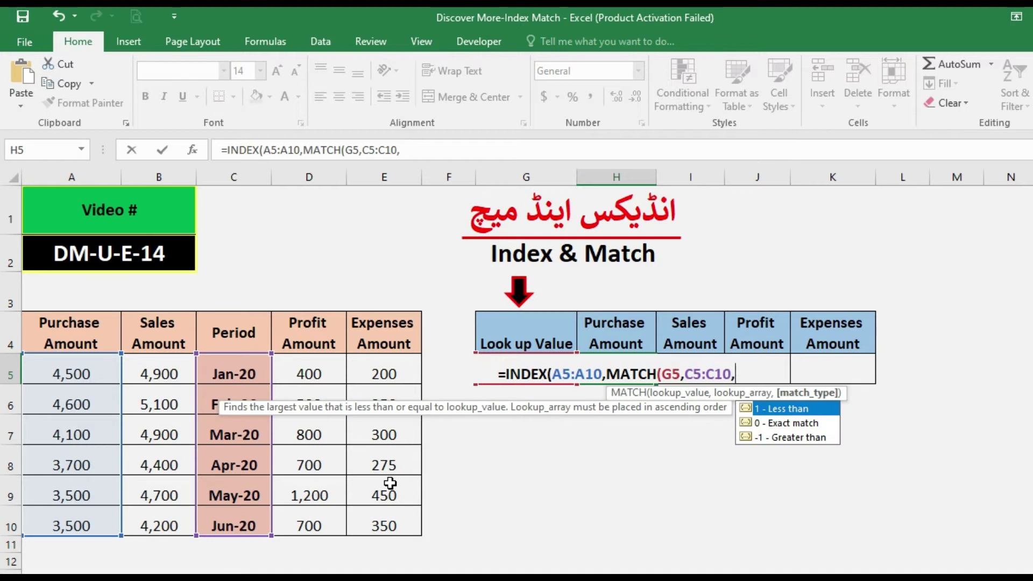
text(FALSE))
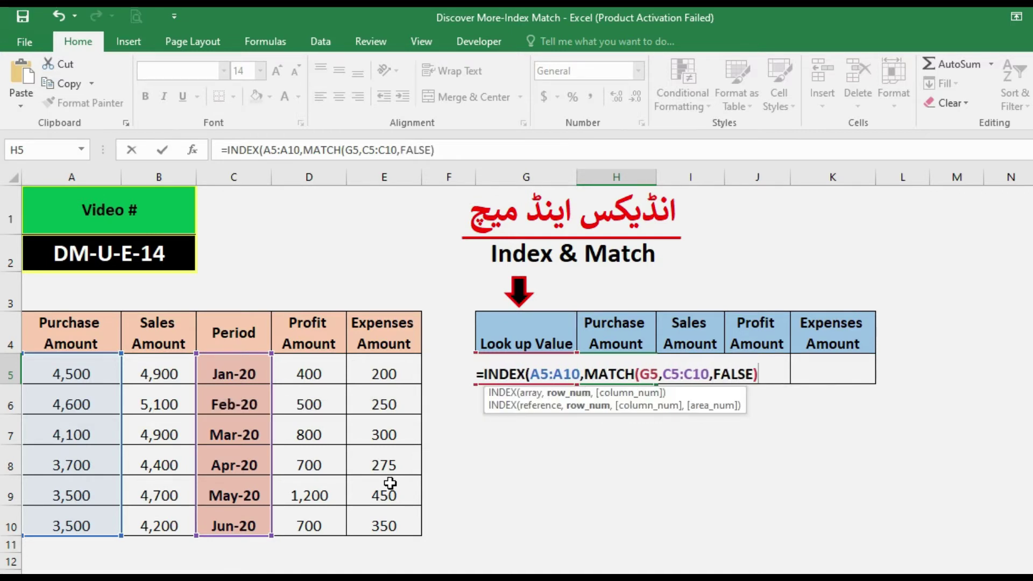
text())
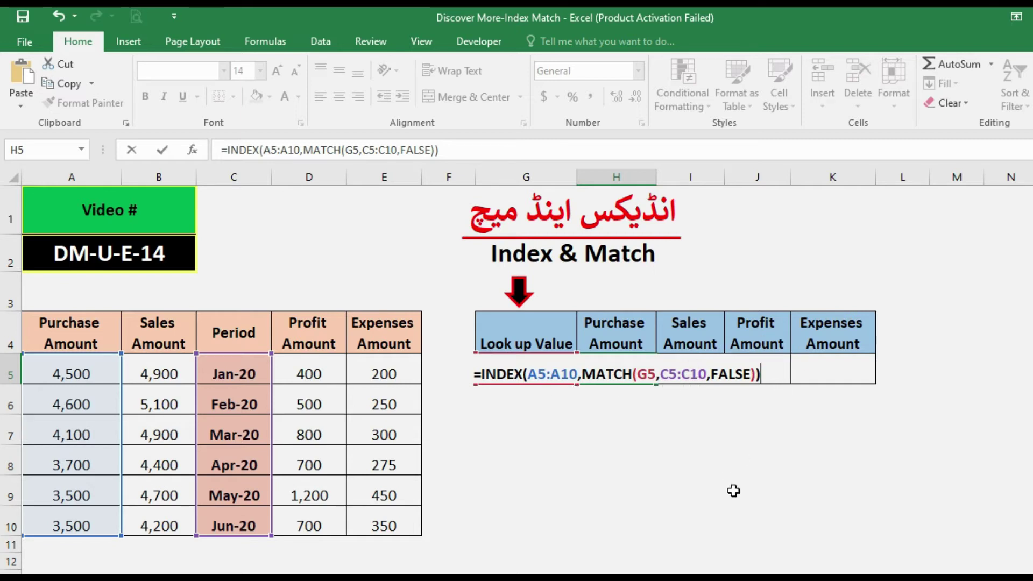
key(ctrl+Return)
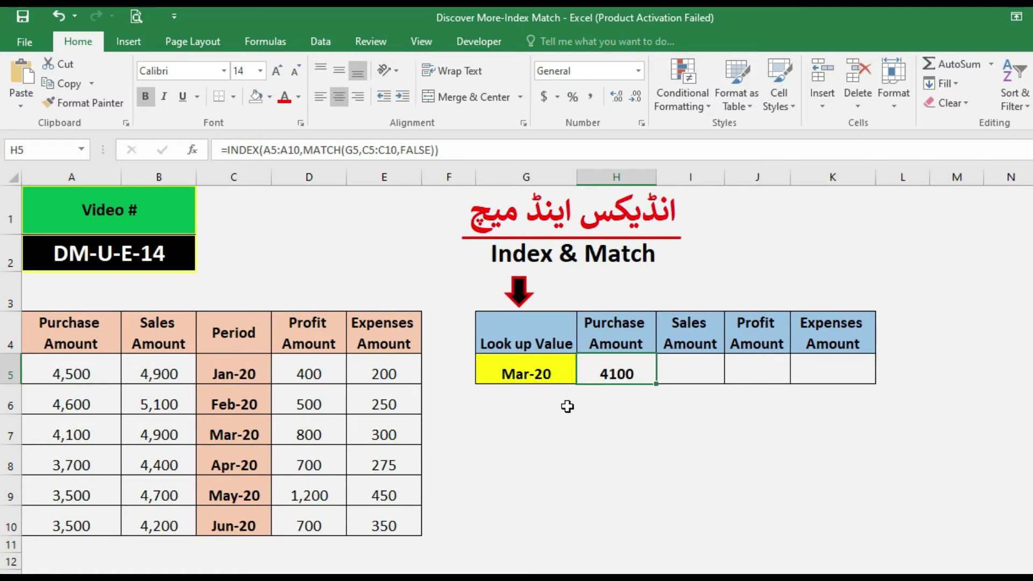
- Check the H5 lookup result against the March purchase value in A7 and review the ranges its formula references
click(108, 435)
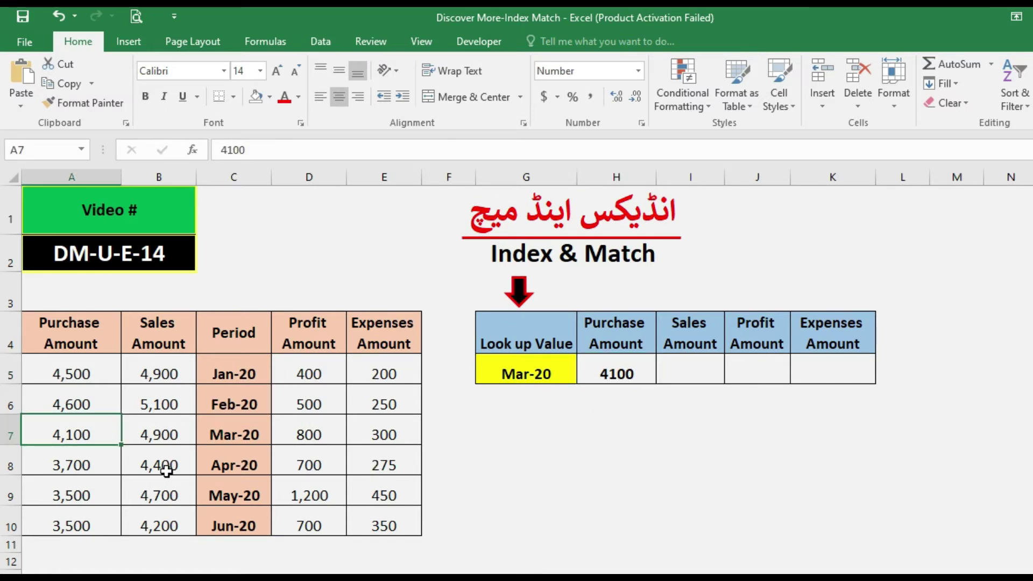
click(551, 395)
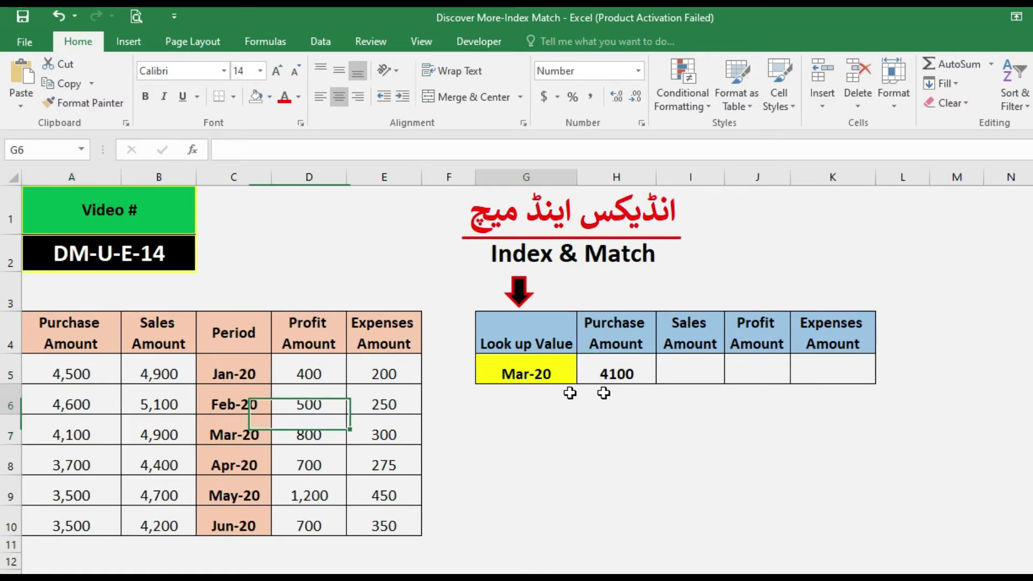
click(622, 388)
click(619, 371)
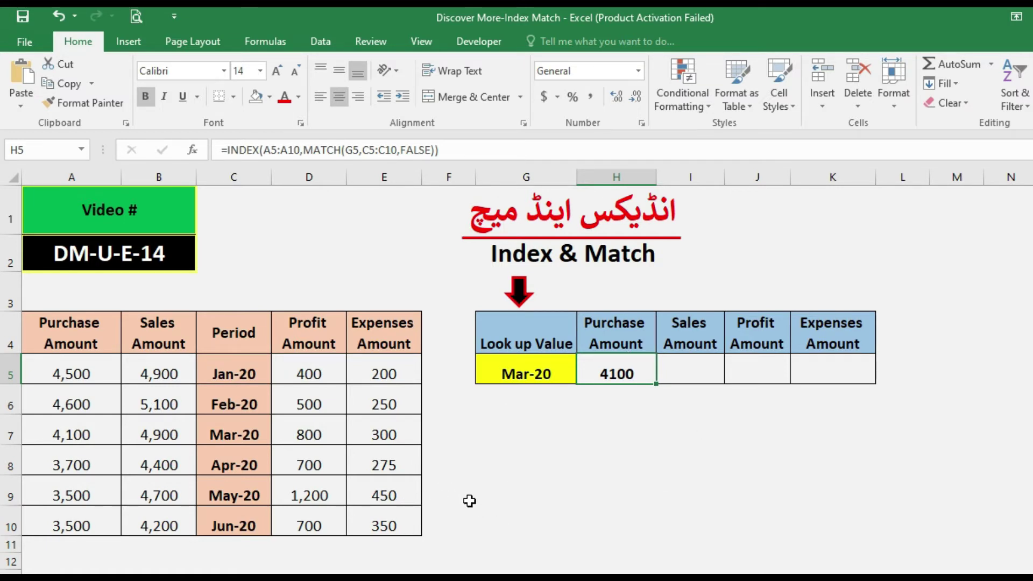
click(495, 153)
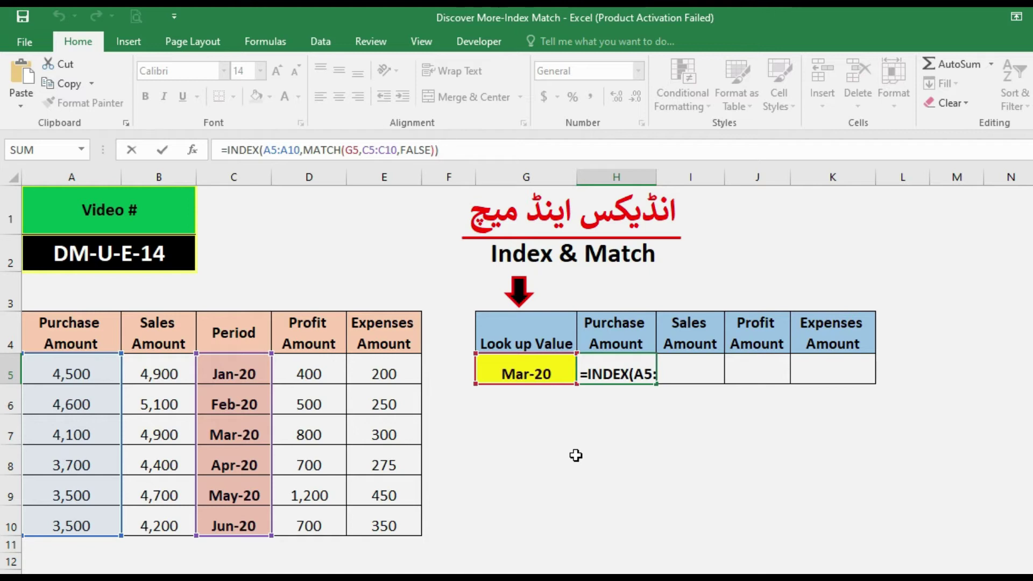
key(ctrl+Return)
- Begin an INDEX formula in Sales Amount cell I5 using the sales column B4:B10 as the array
click(691, 369)
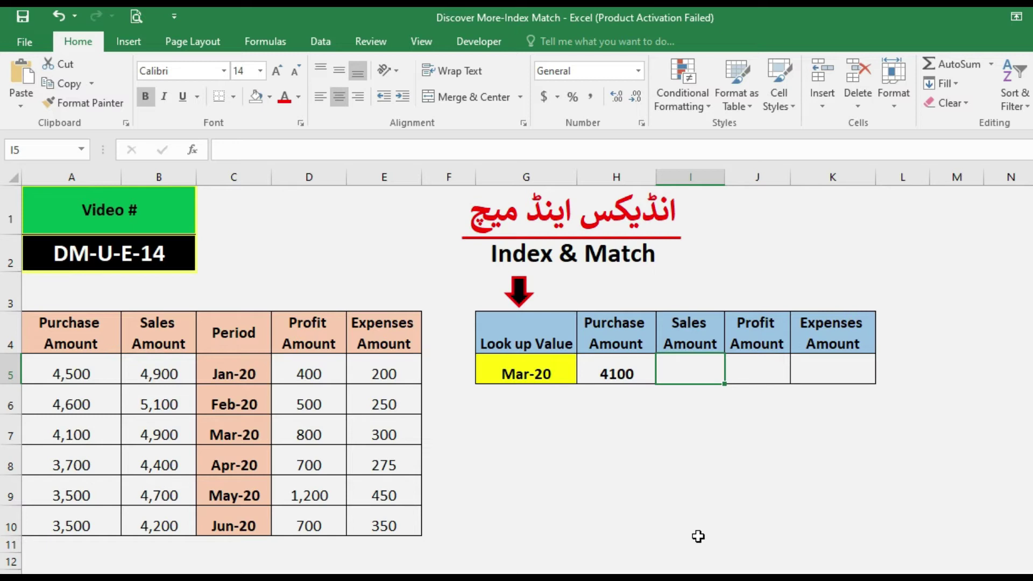
text(=INDE)
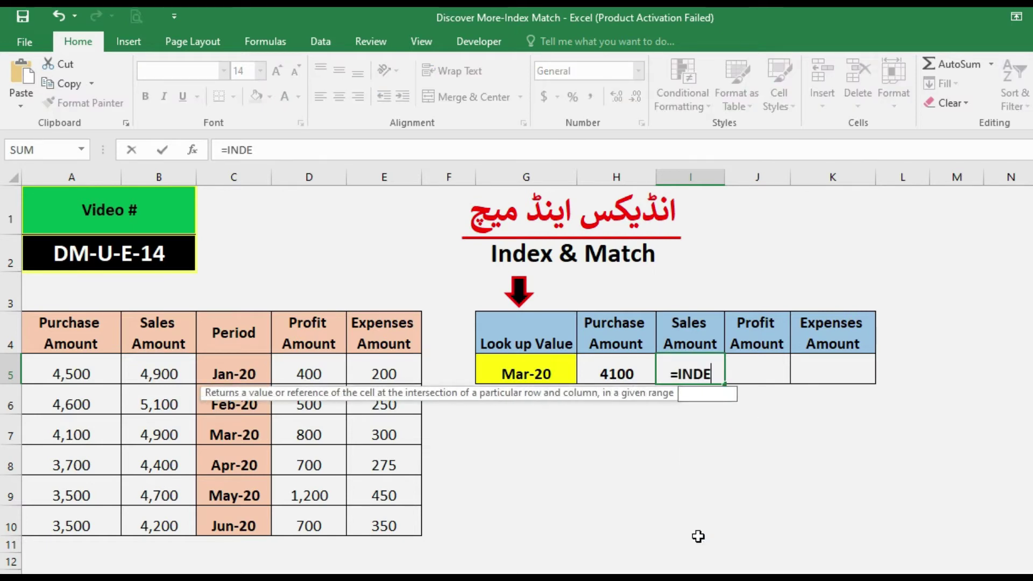
text(X()
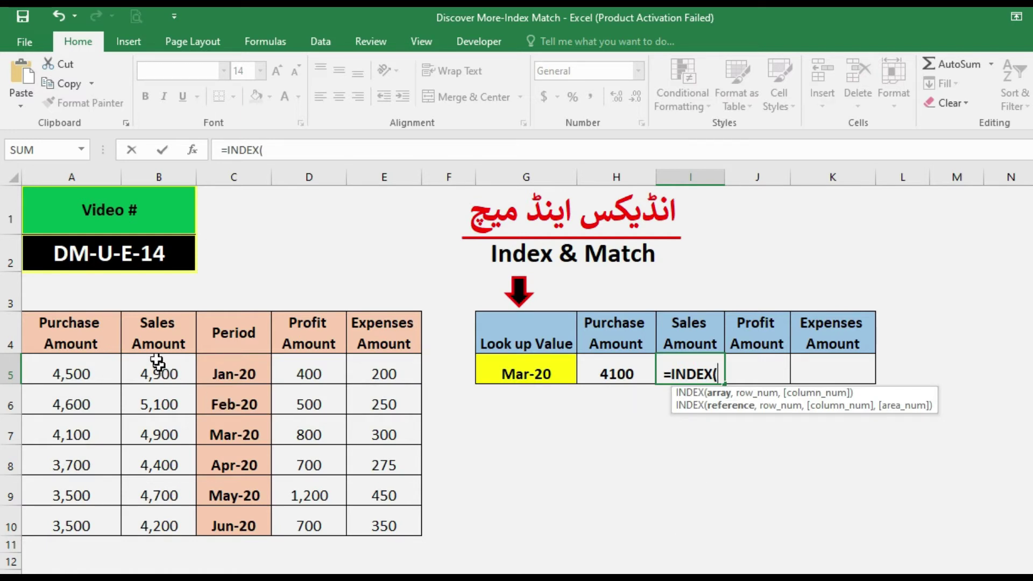
drag(159, 344, 158, 520)
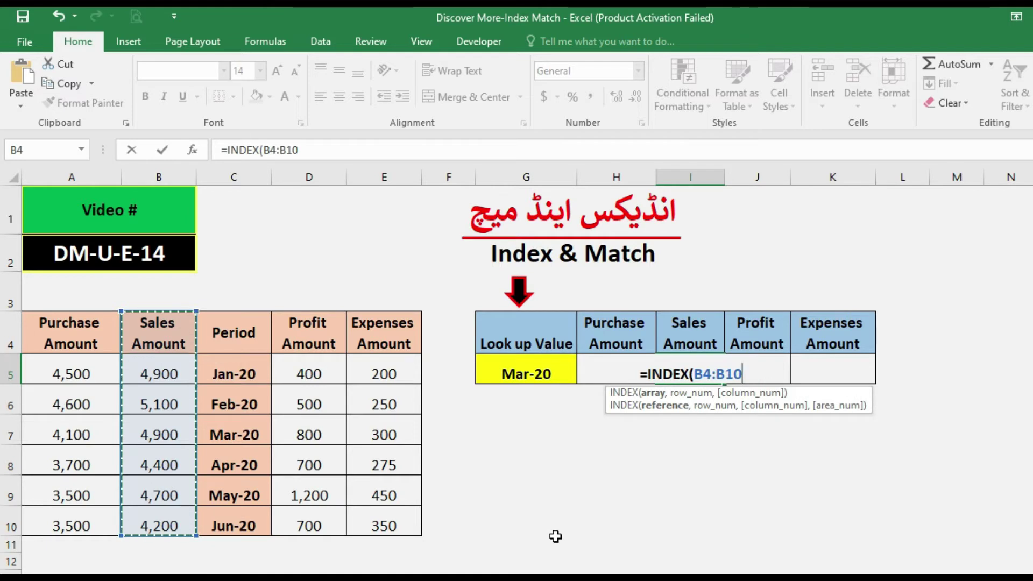
text(,)
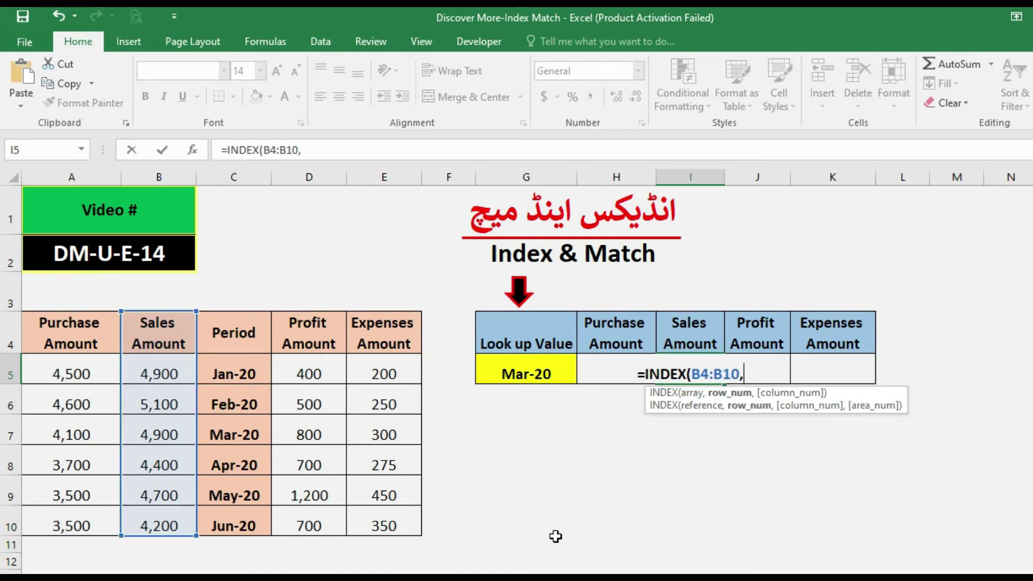
- Nest MATCH(G5,C4:C10,FALSE) as the row number of the INDEX formula in I5 and commit the formula
text(MATCH()
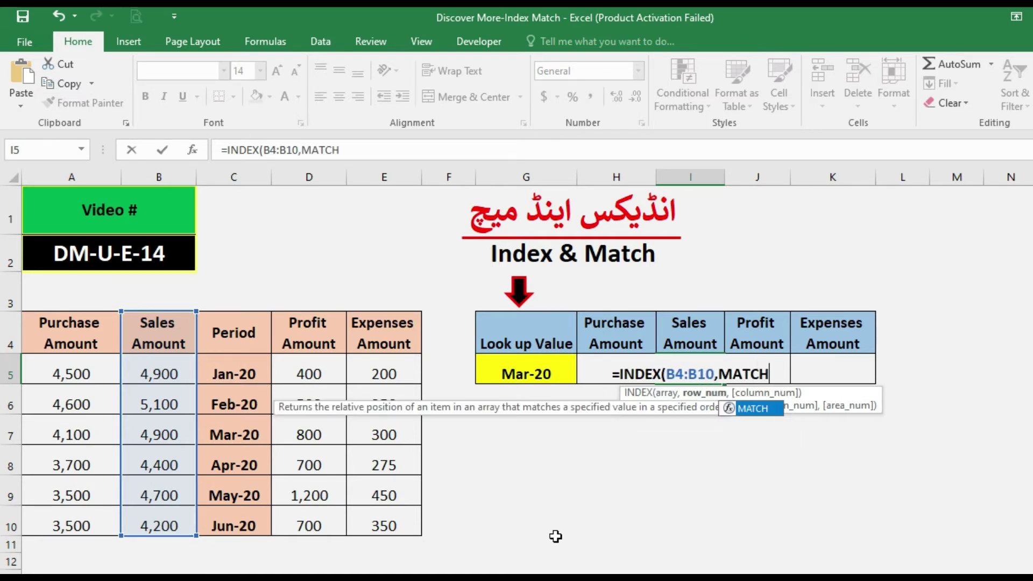
click(542, 371)
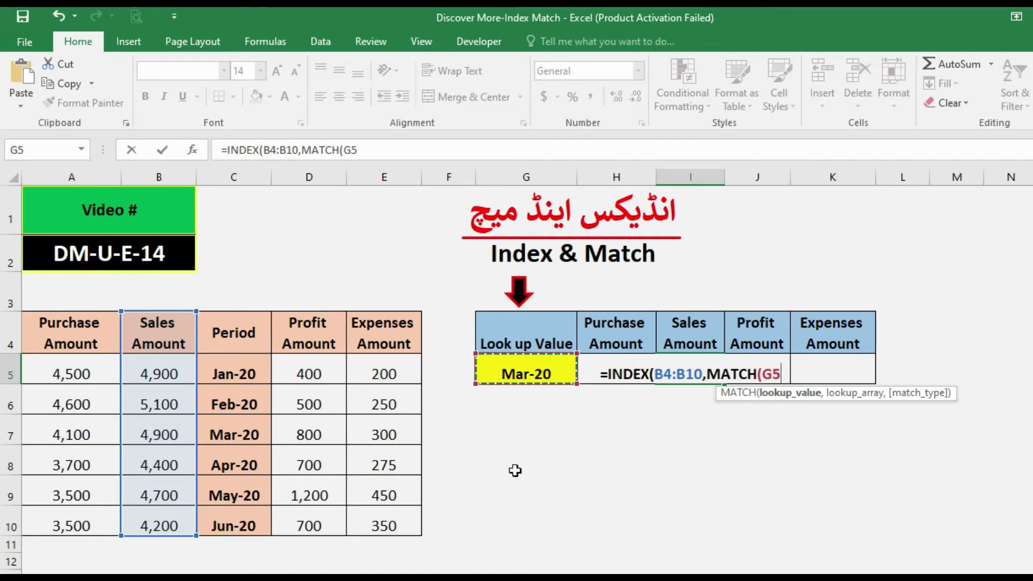
text(,)
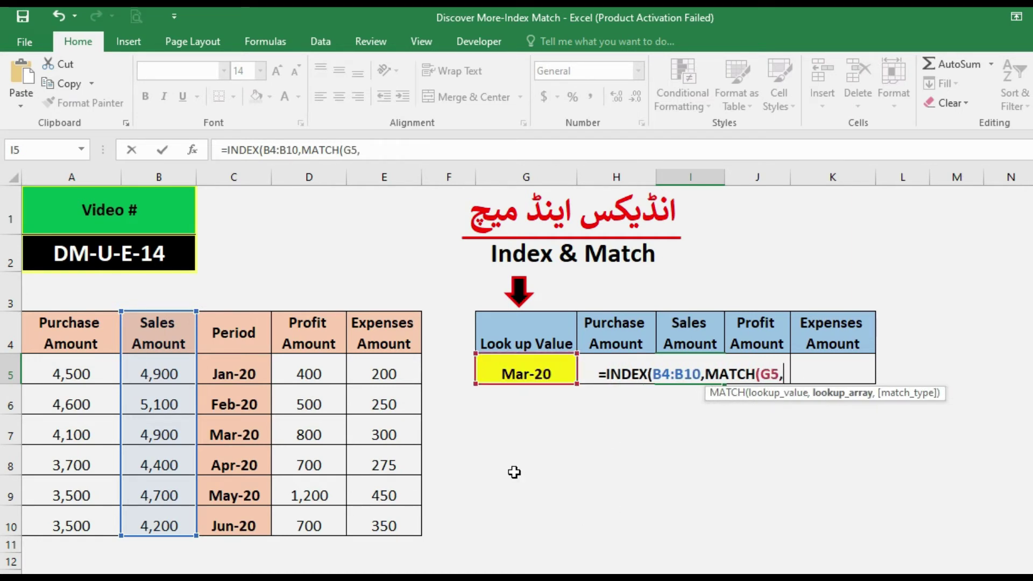
click(235, 337)
drag(243, 416, 242, 528)
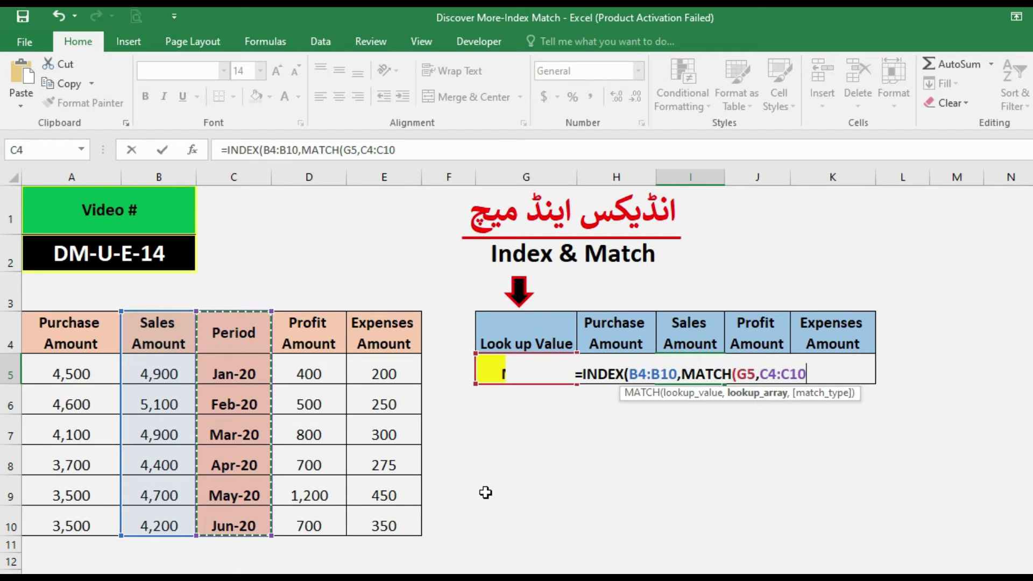
text(,)
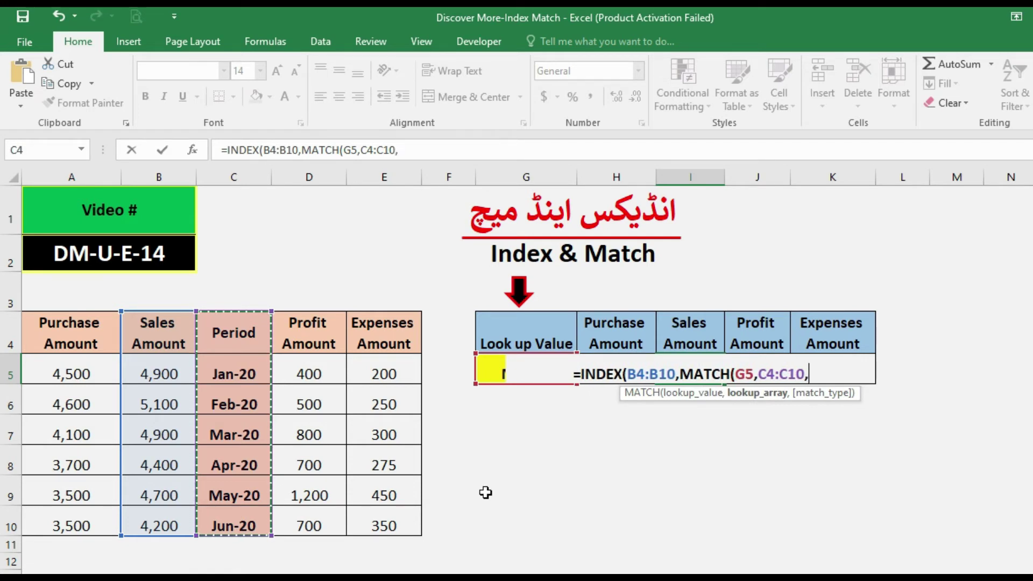
text(FALSE))
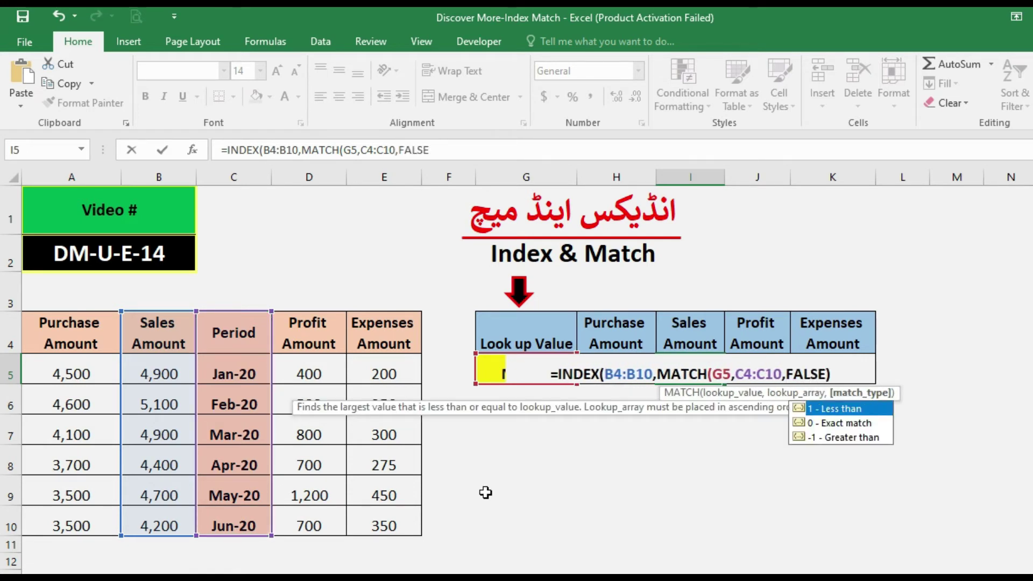
text())
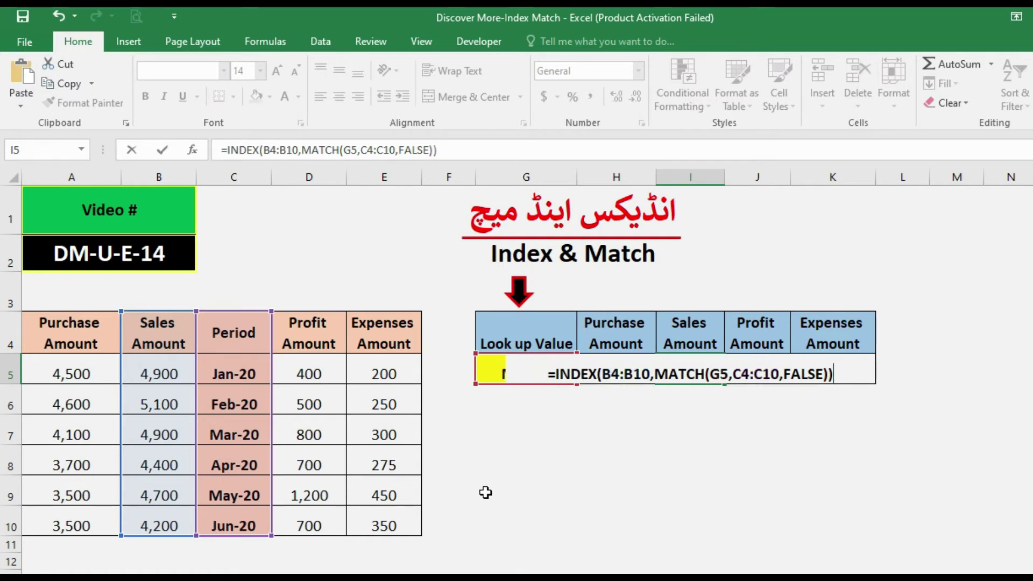
key(Return)
key(Up)
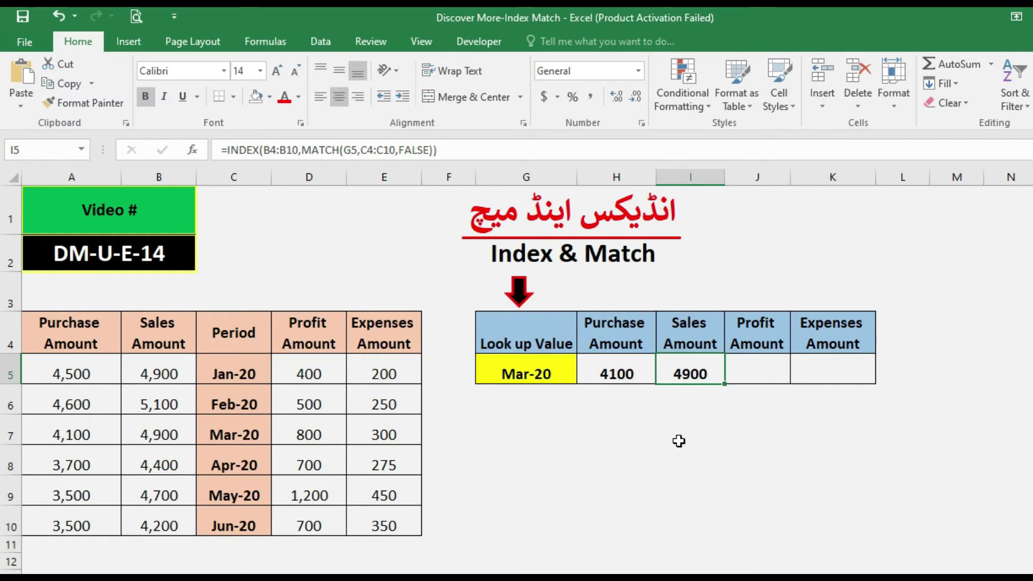
- Begin an INDEX formula in Profit Amount cell J5 using the profit column D4:D10 as the array
click(762, 365)
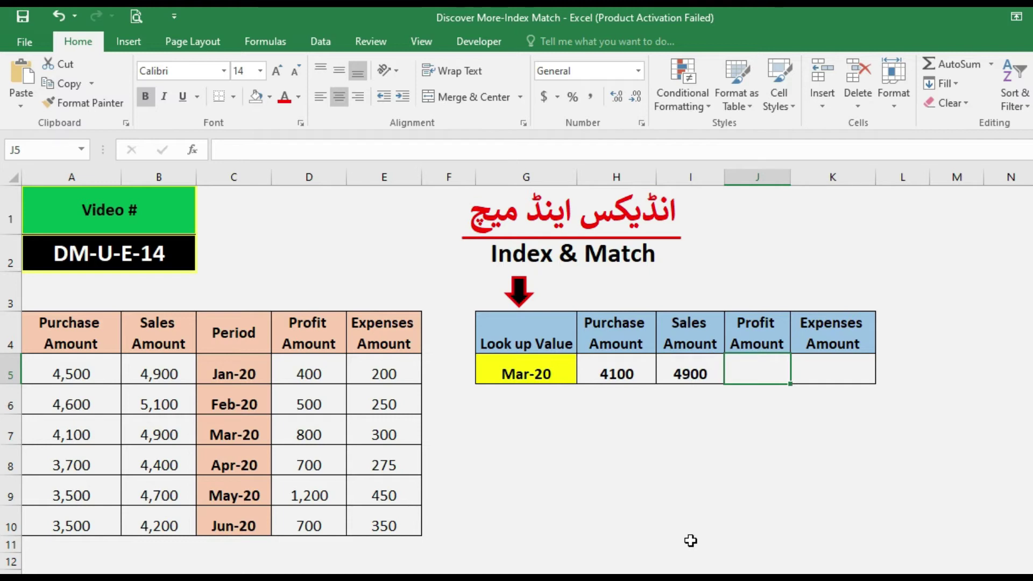
text(=INDE)
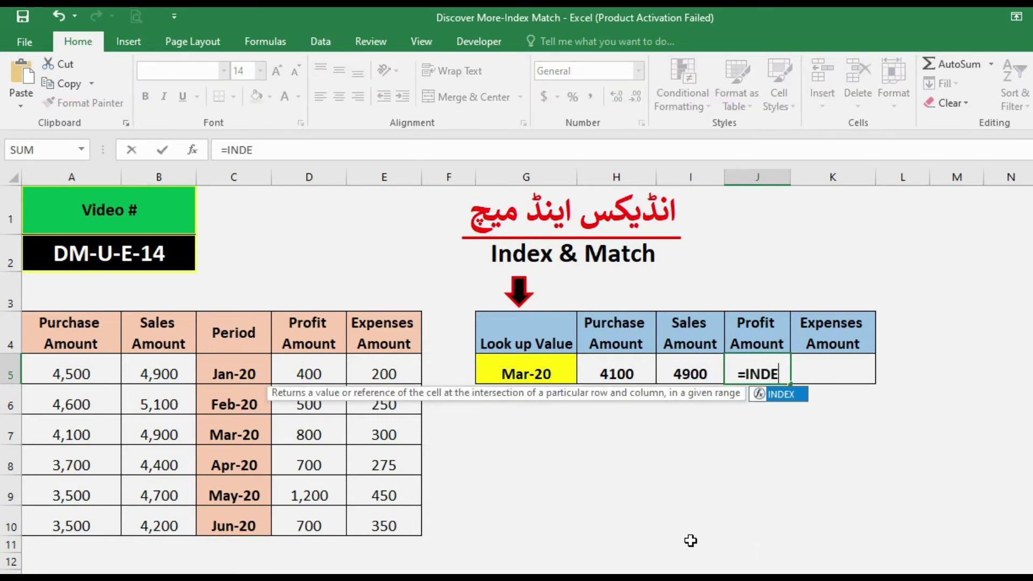
text(X()
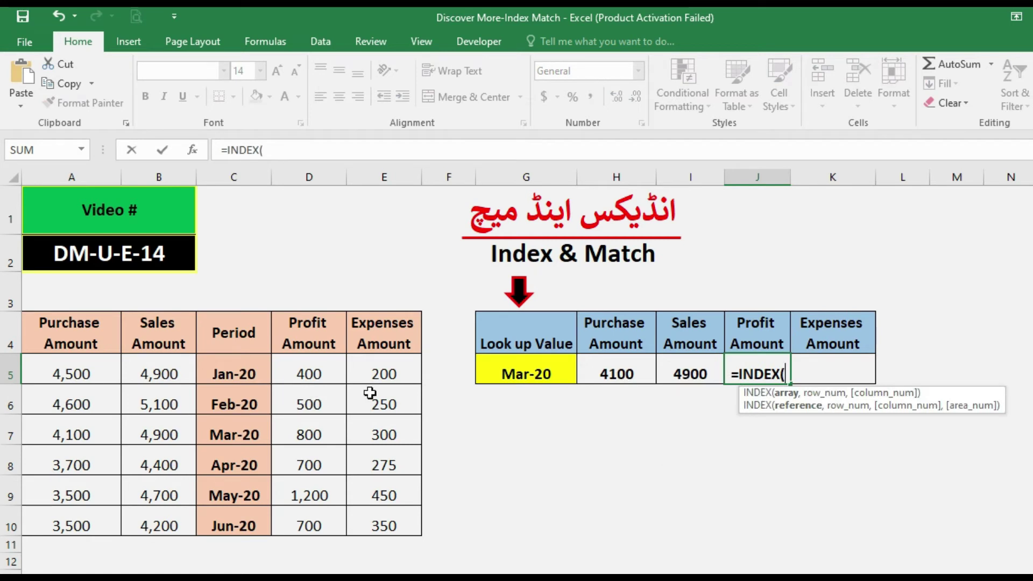
click(316, 344)
drag(316, 404, 315, 522)
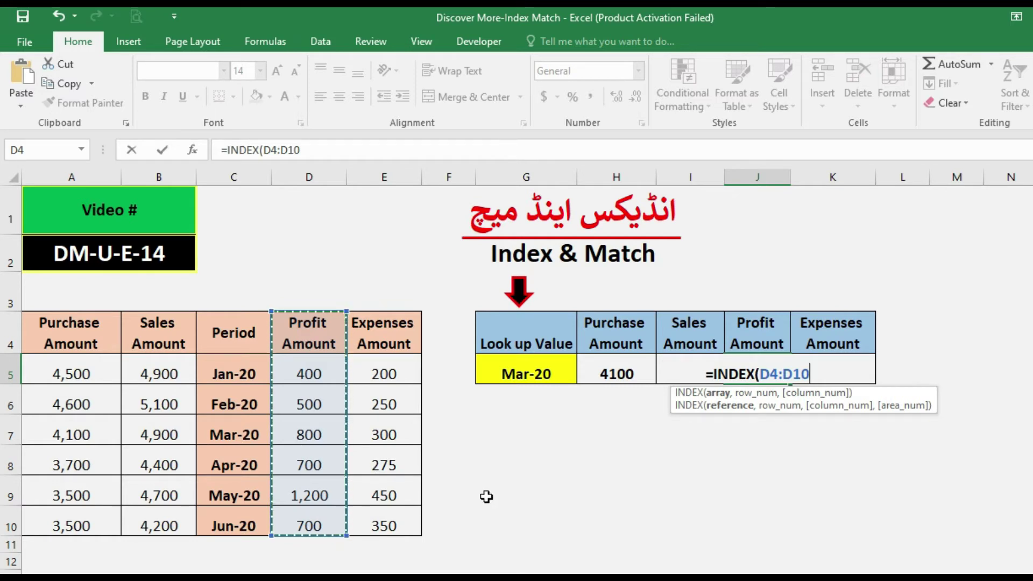
text(,)
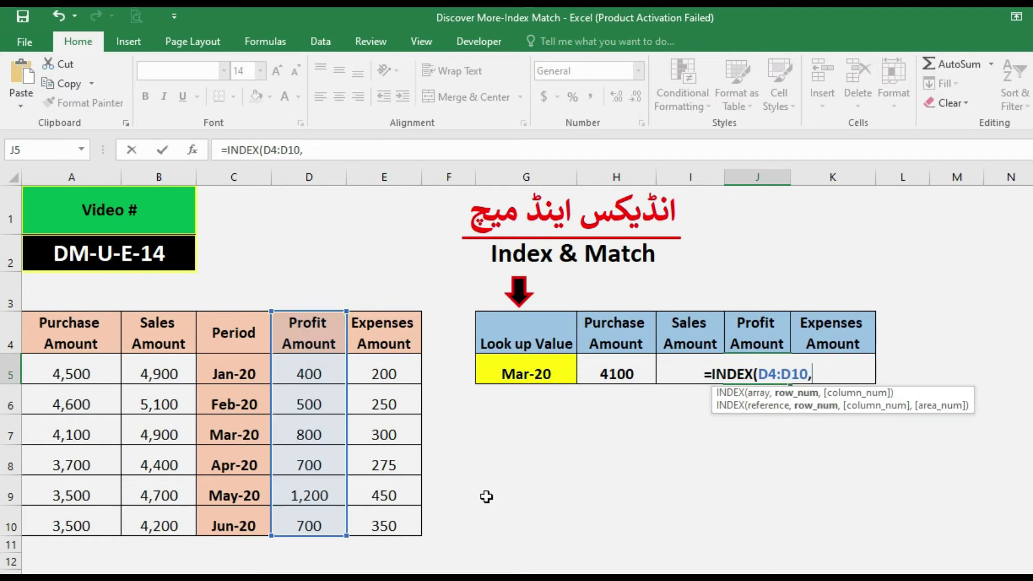
- Nest MATCH(G5,C4:C10,FALSE) as the row number of the INDEX formula in J5 and commit the formula
text(MATCH)
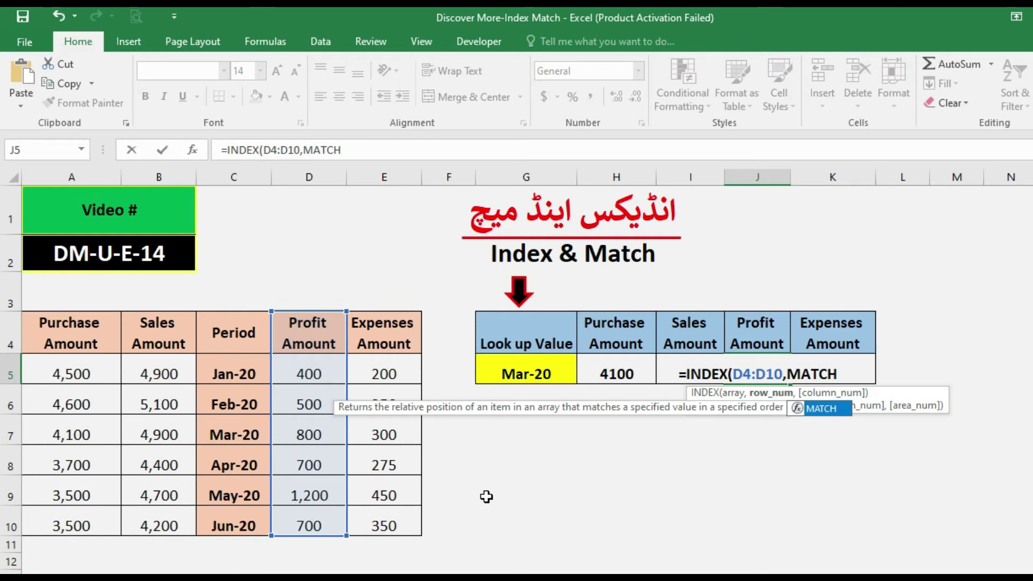
text(()
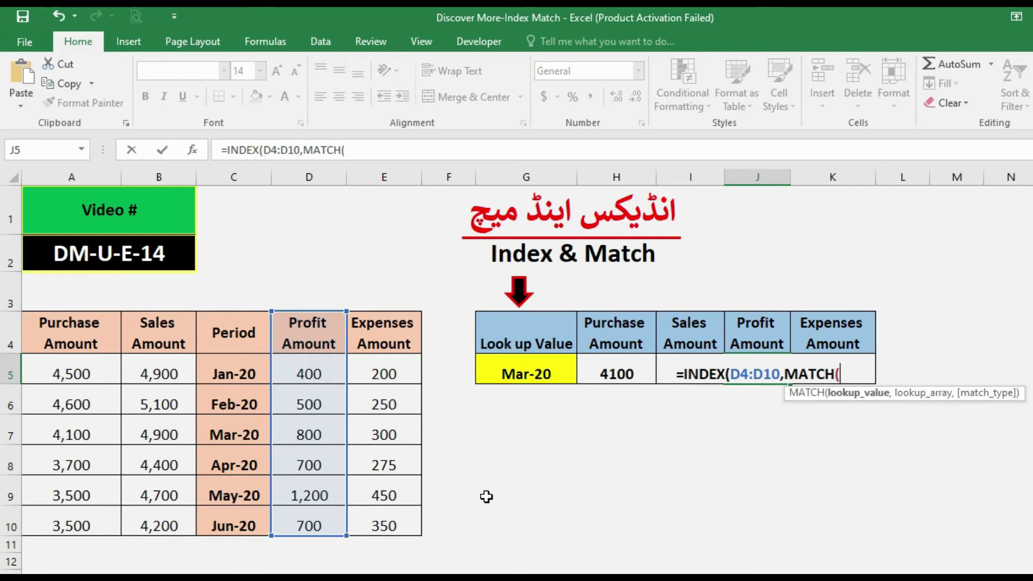
click(512, 364)
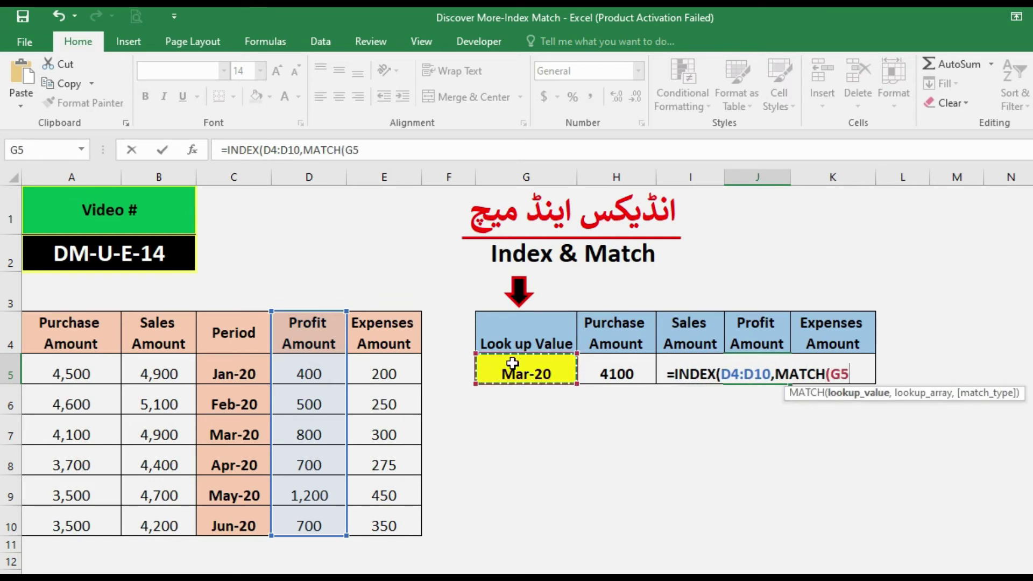
text(,)
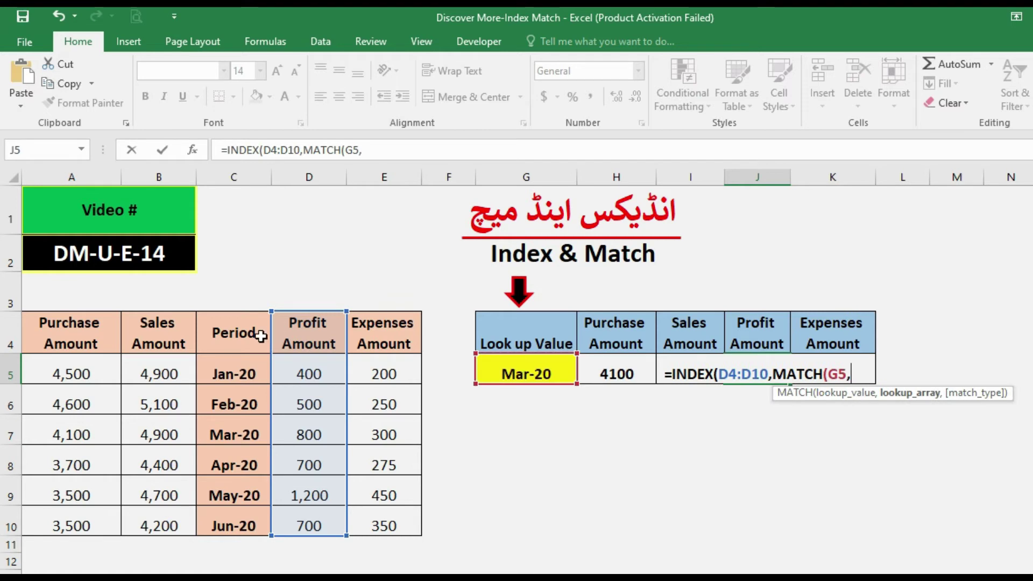
drag(255, 331, 253, 524)
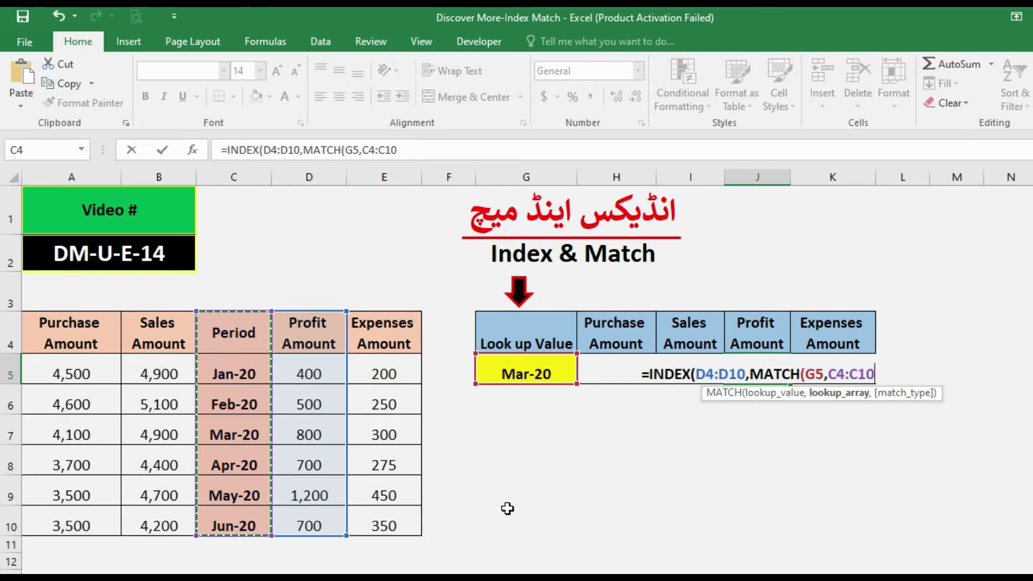
text(,FA)
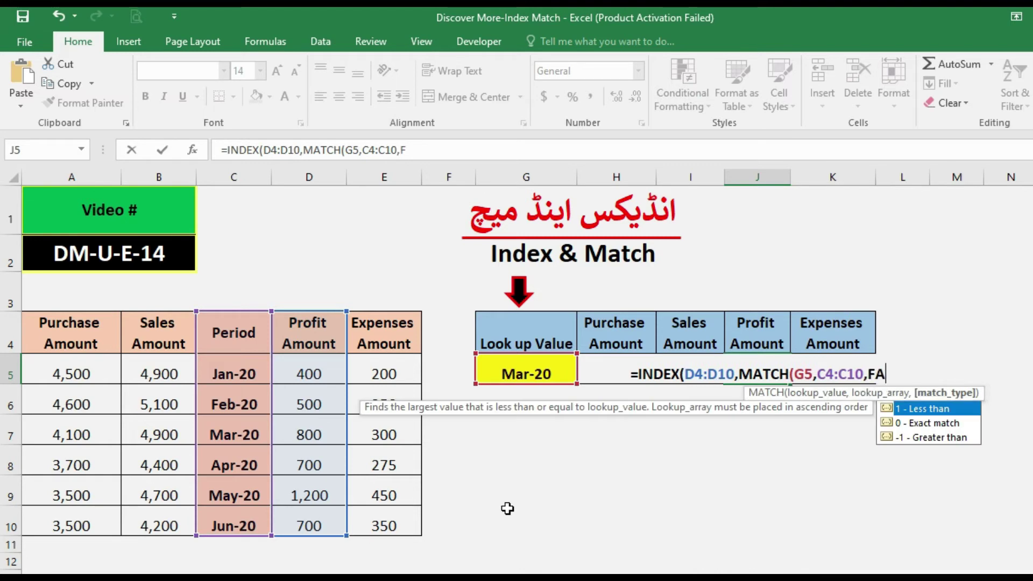
text(LSE))
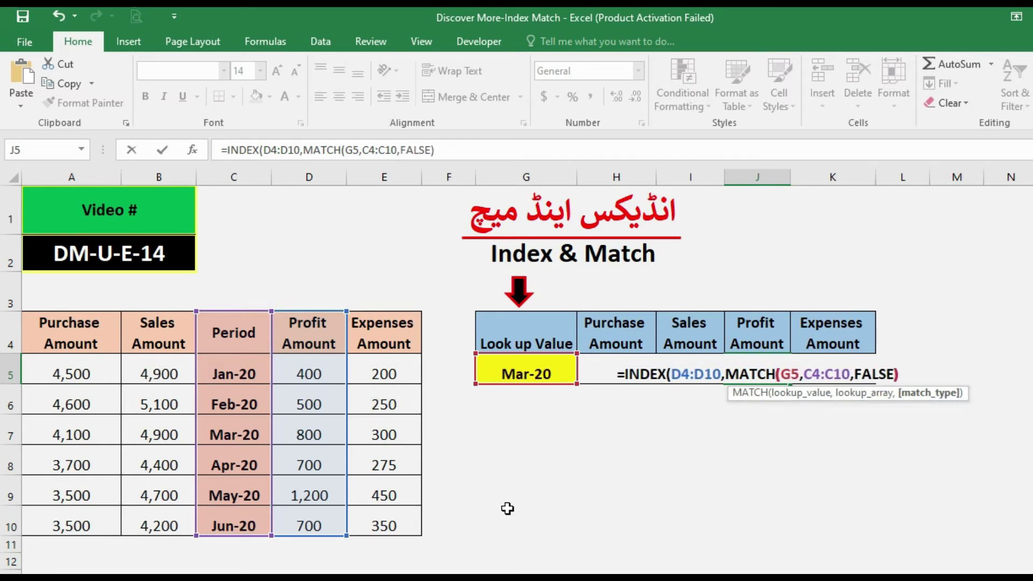
text())
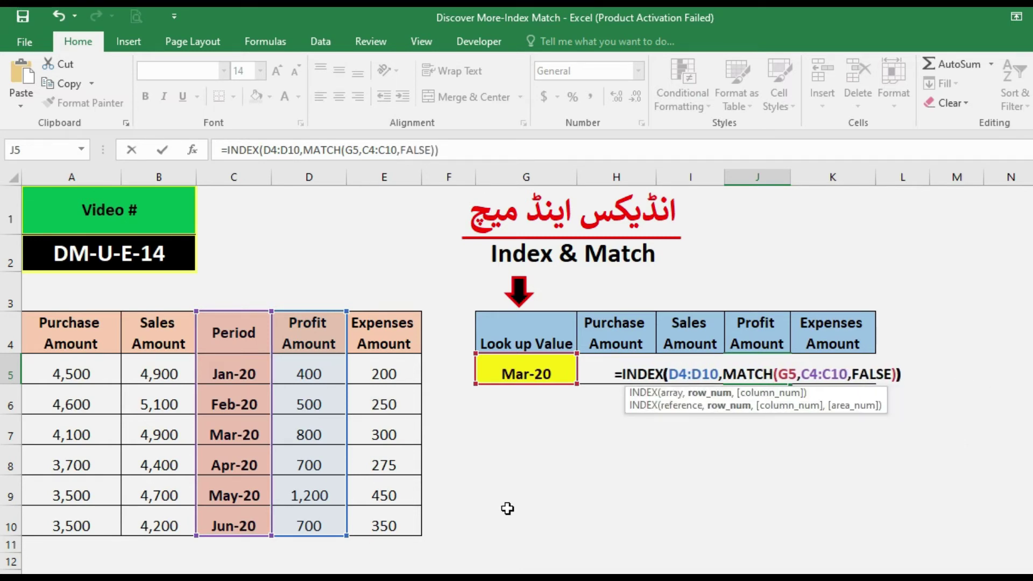
key(Return)
key(Up)
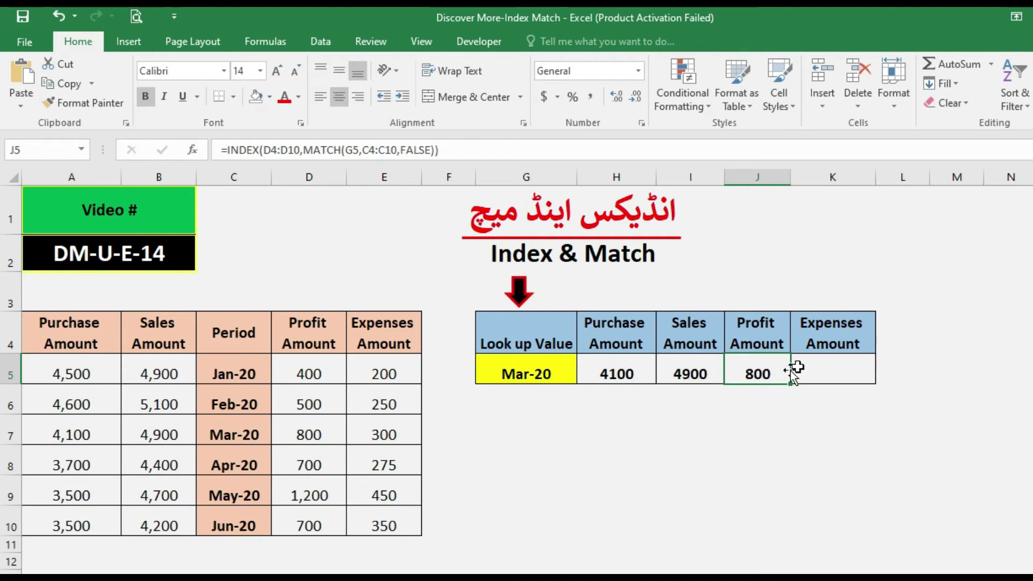
- Begin an INDEX formula in Expenses Amount cell K5 using the expenses column E4:E10 as the array
click(818, 364)
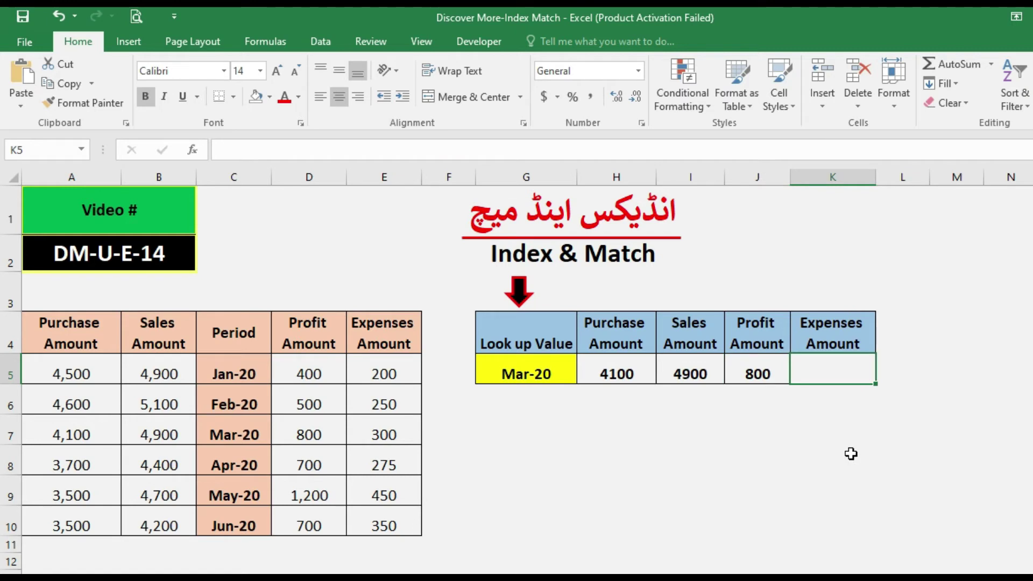
text(=U)
key(BackSpace)
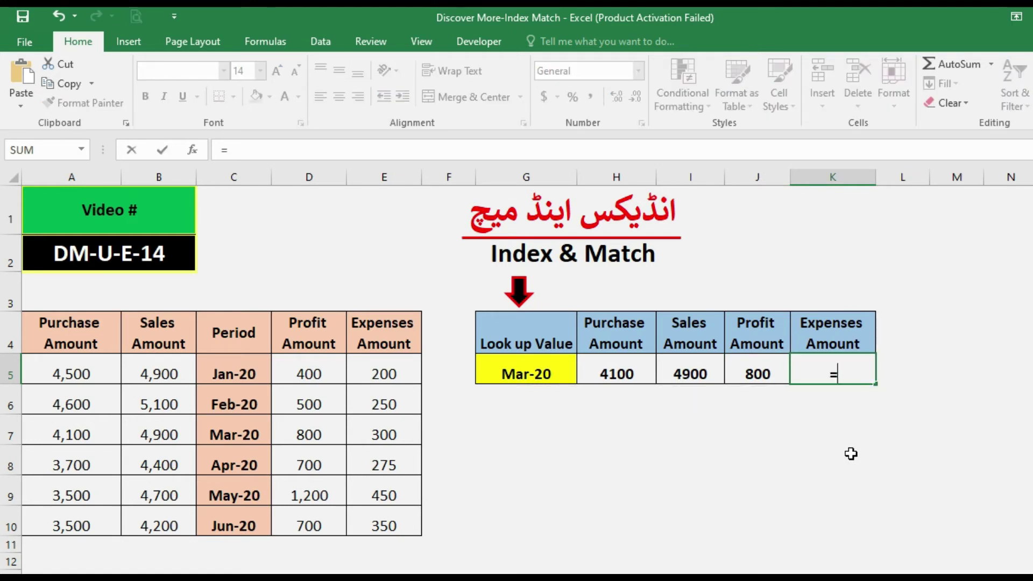
text(INDEX)
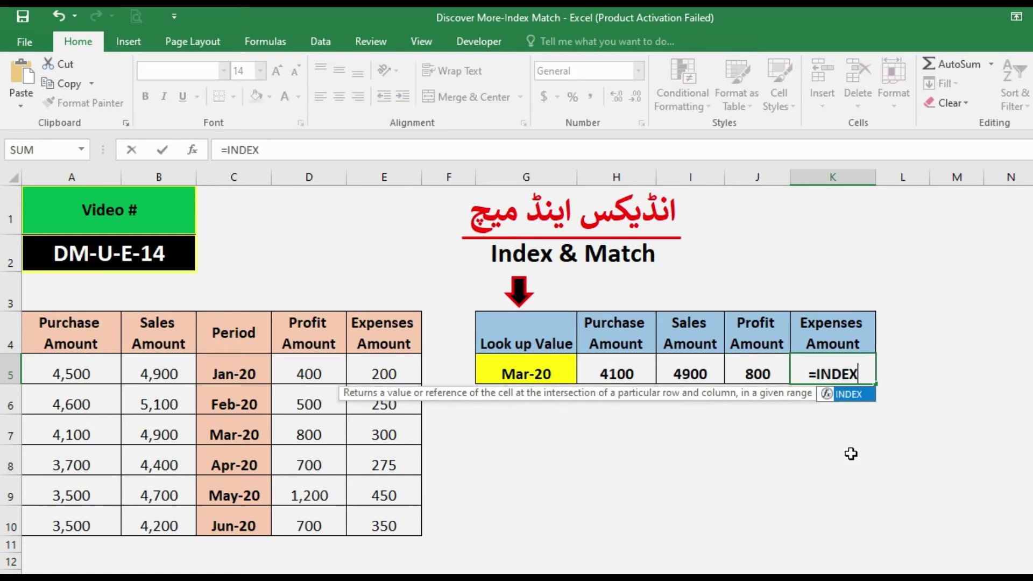
text(()
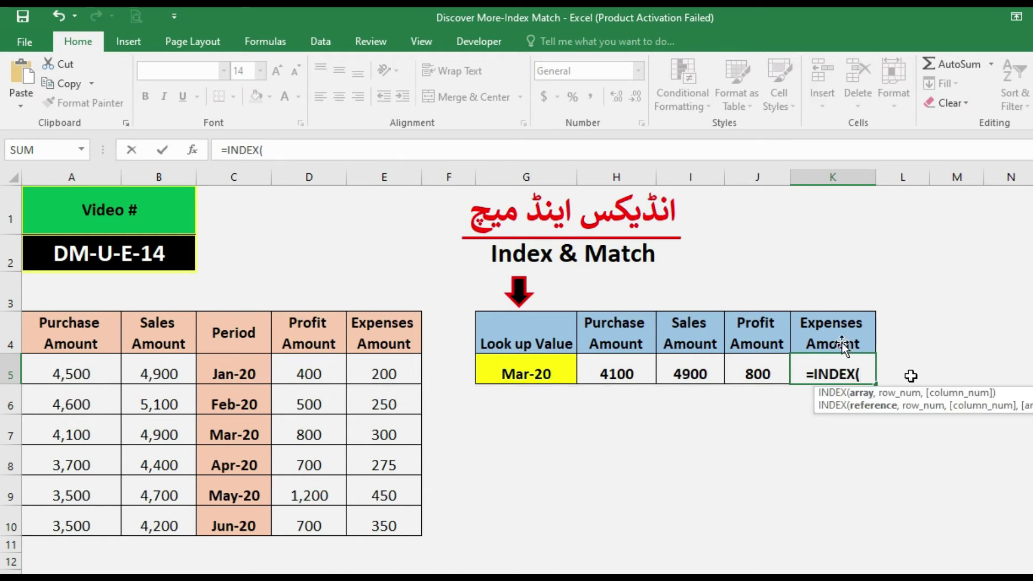
drag(383, 342, 379, 519)
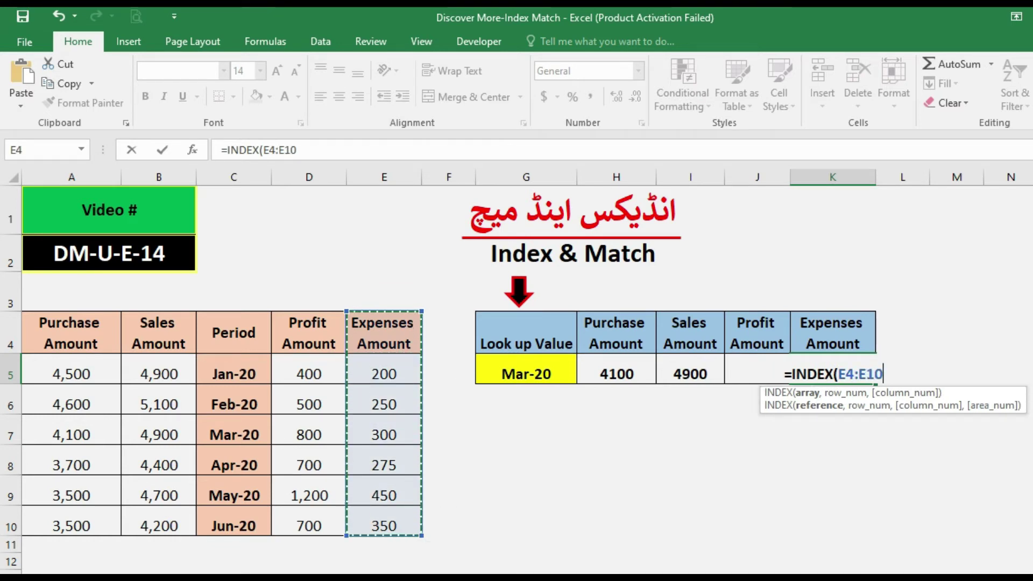
text(,)
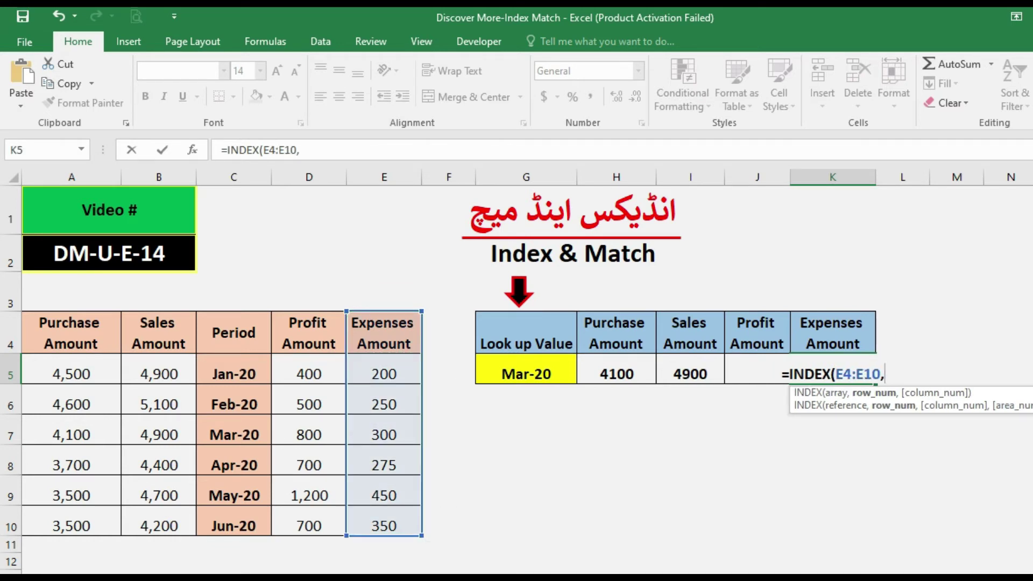
- Nest MATCH(G5,C4:C10,FALSE) as the row number of the INDEX formula in K5 and commit the formula
text(MATCH)
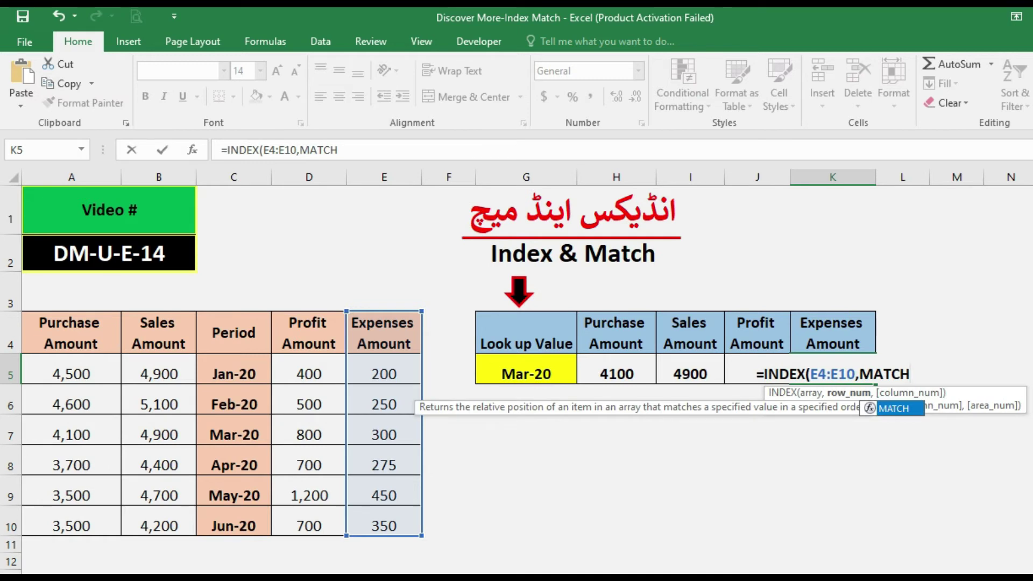
text(()
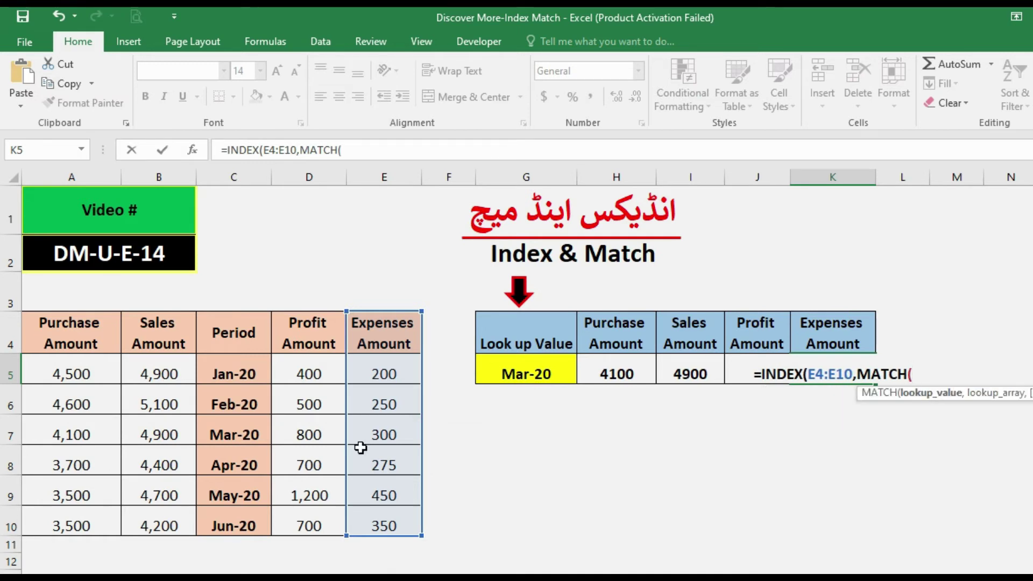
click(514, 375)
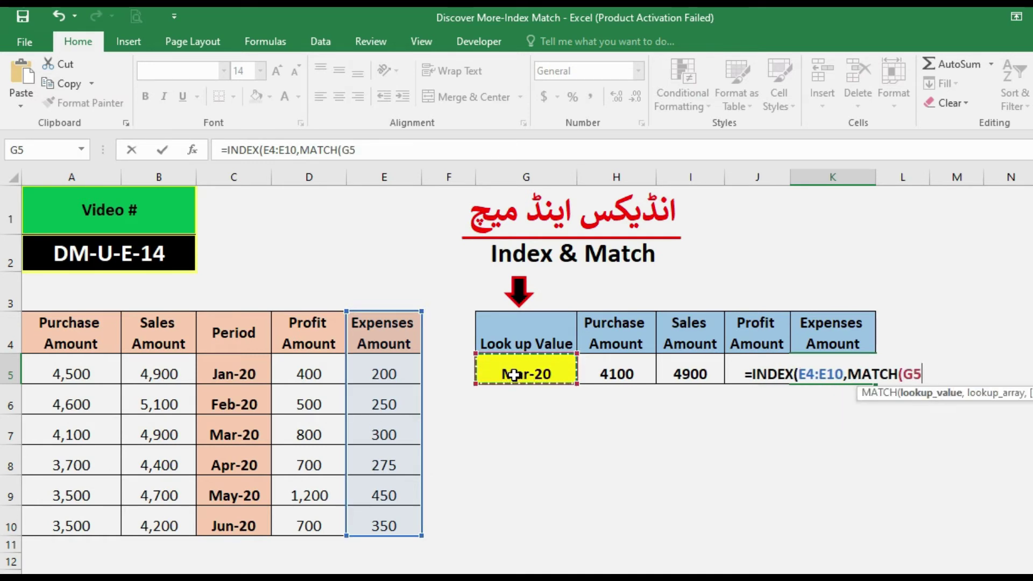
text(,)
drag(242, 329, 243, 517)
text(,)
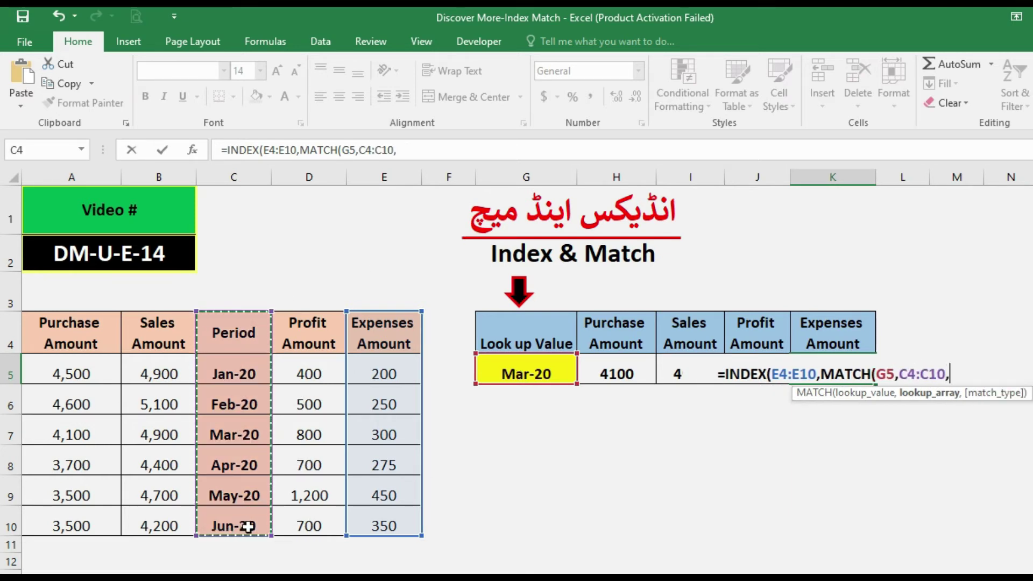
text(FALSE)
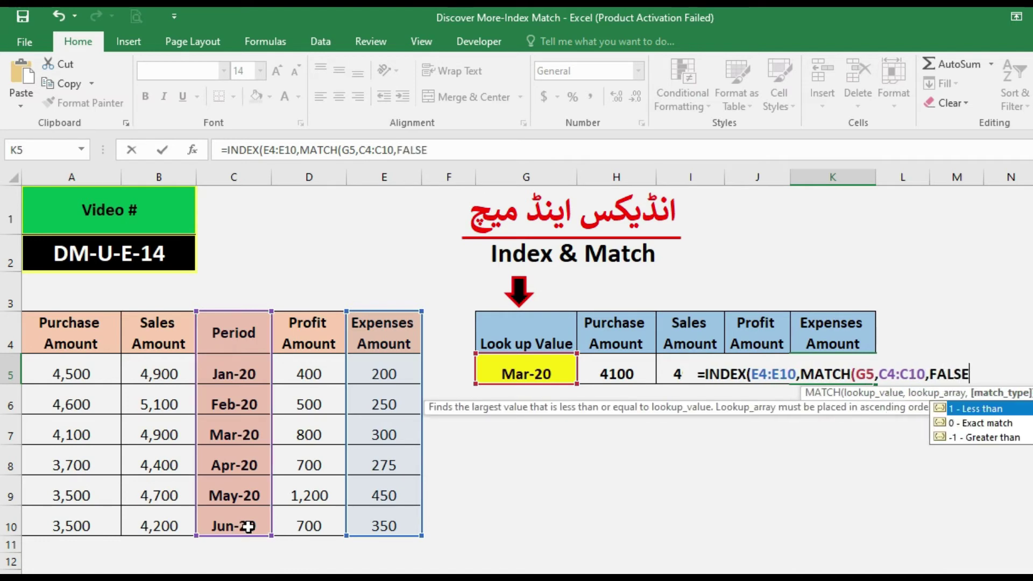
text()))
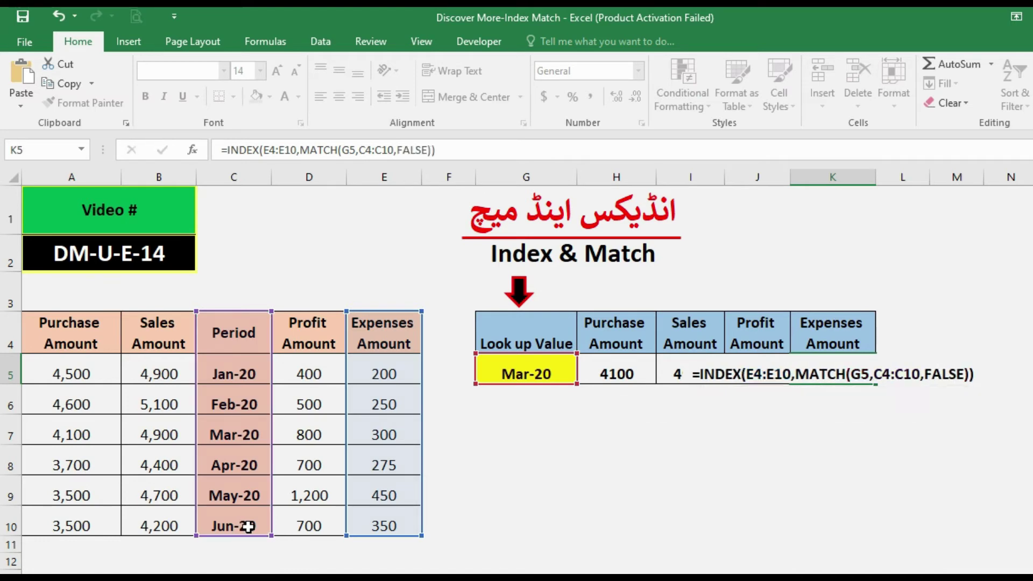
key(Return)
key(Up)
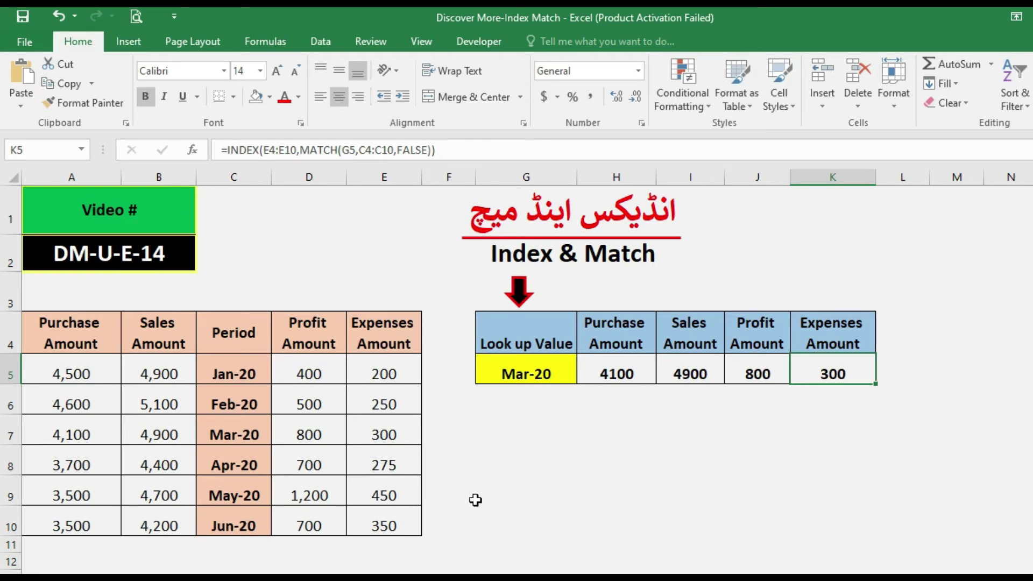
- Compare the looked-up purchase, sales, profit and expenses amounts in row 5 with the Mar-20 row of the source table
click(537, 372)
click(618, 374)
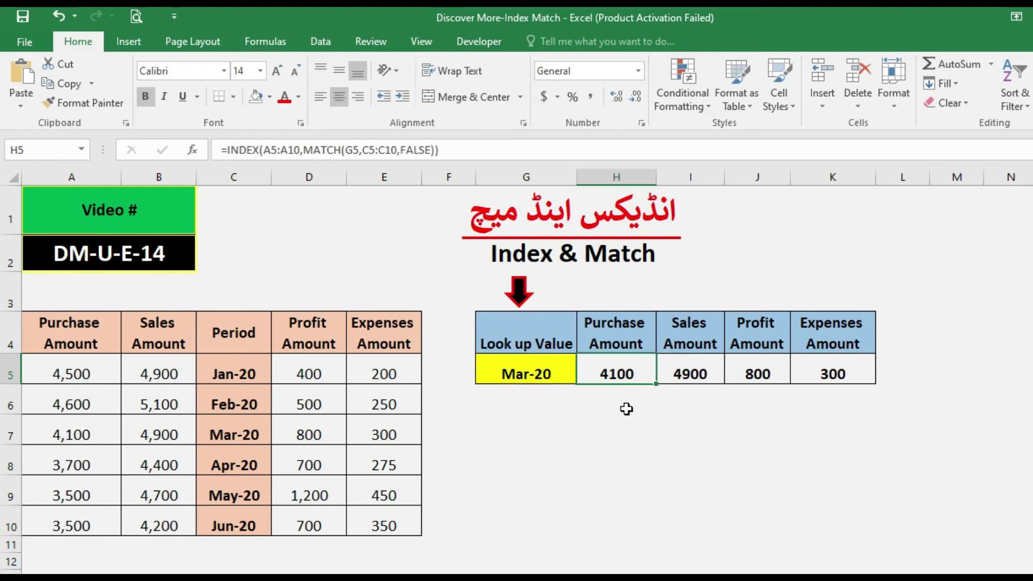
click(86, 435)
click(684, 370)
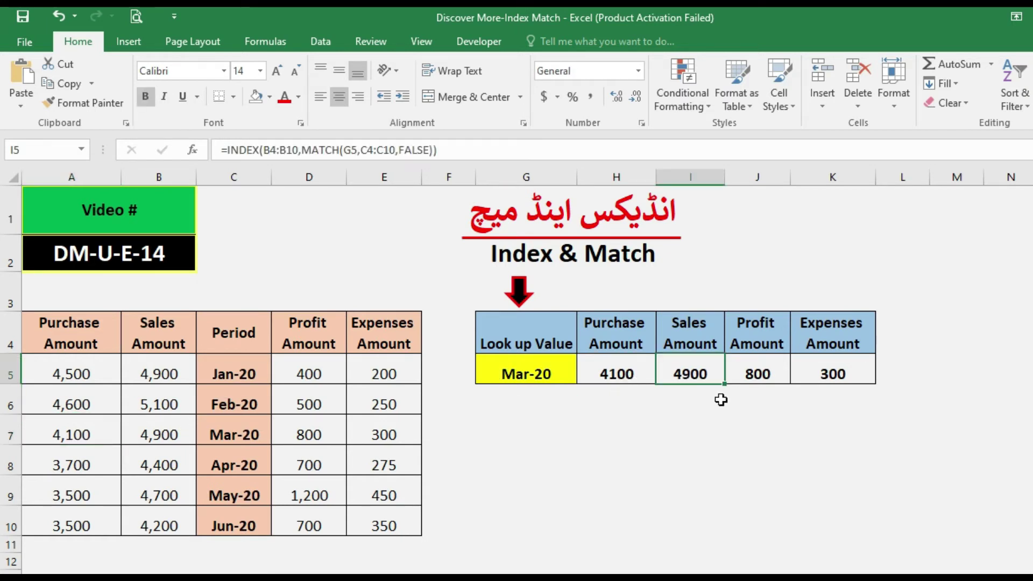
click(181, 435)
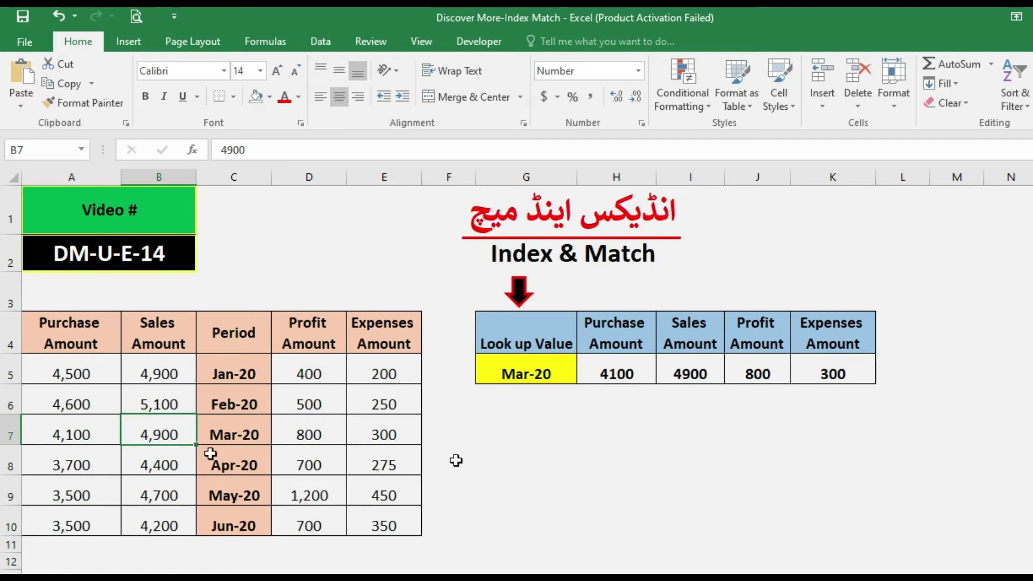
click(780, 377)
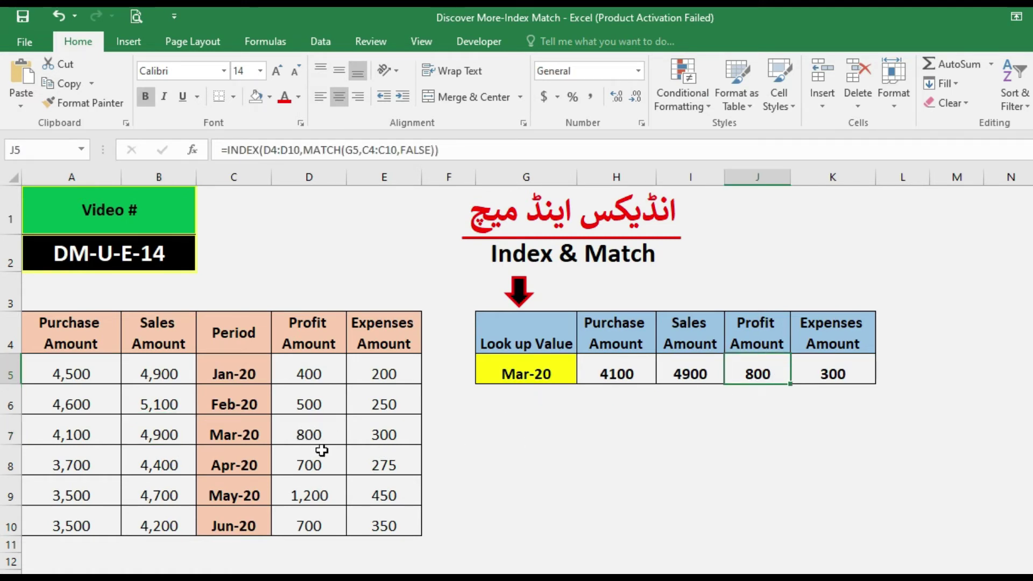
click(820, 372)
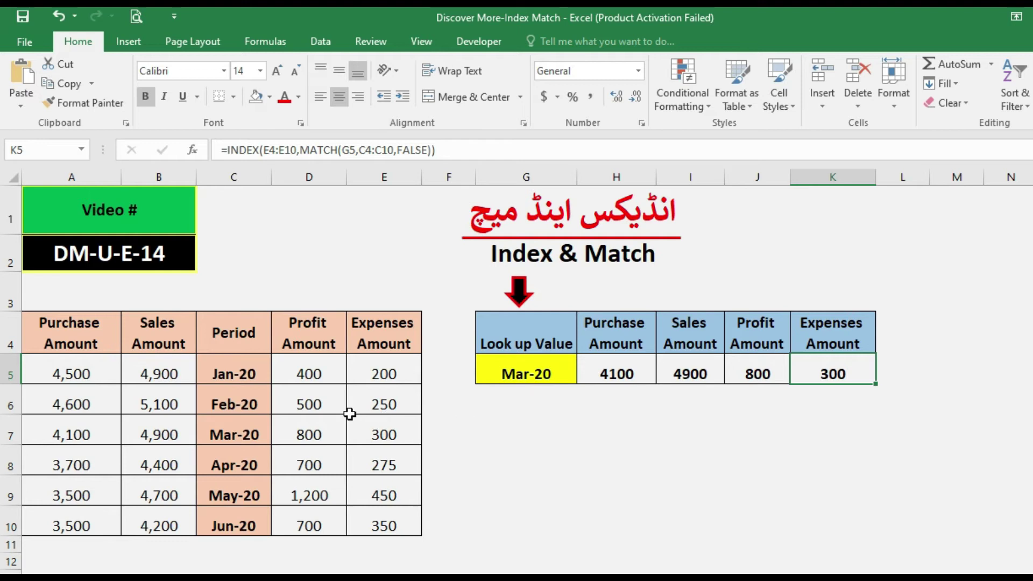
- Set the look up value in G5 to Feb-20
click(540, 373)
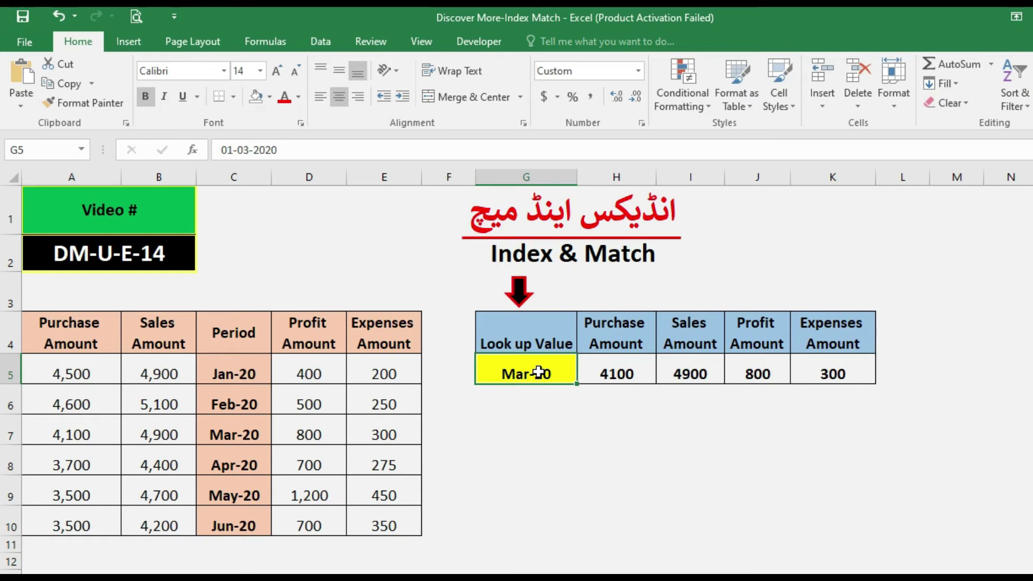
text(FEB-20)
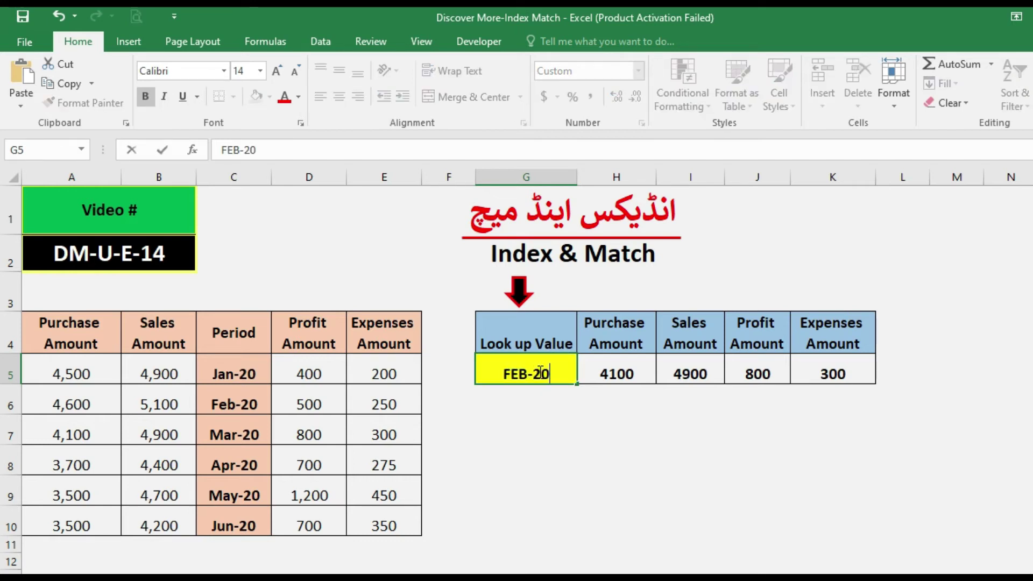
key(Return)
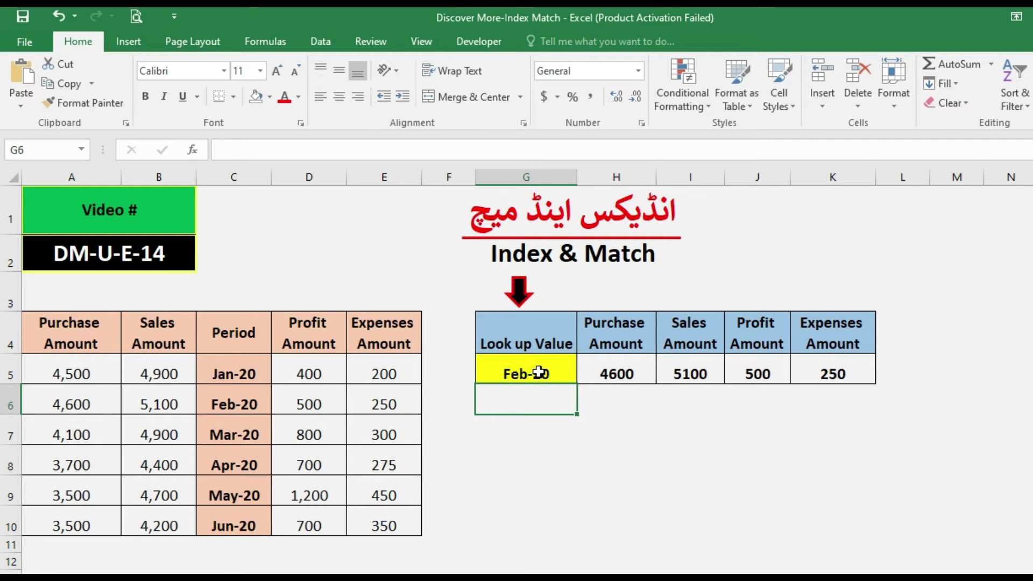
- Replace the look up value in G5 with Jun-20
click(539, 371)
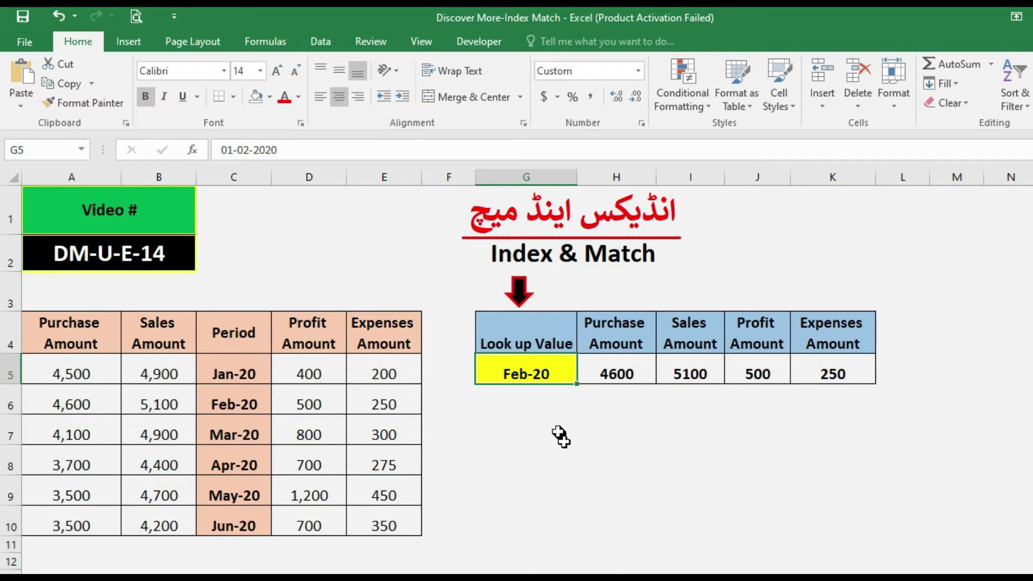
key(F2)
key(BackSpace)
key(BackSpace)
key(BackSpace)
key(BackSpace)
key(BackSpace)
key(BackSpace)
key(BackSpace)
key(BackSpace)
key(BackSpace)
key(BackSpace)
text(JUN-20)
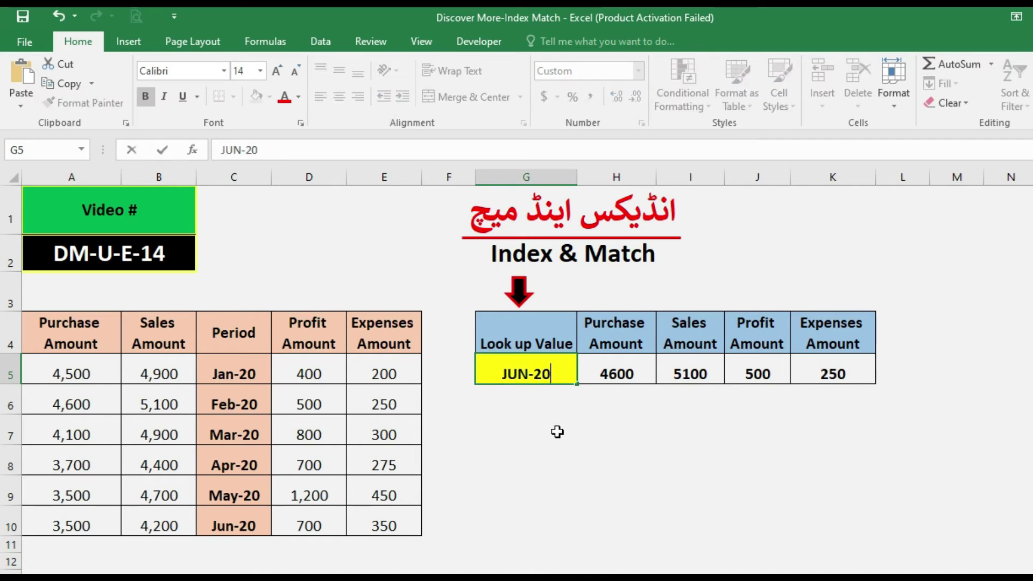
key(Return)
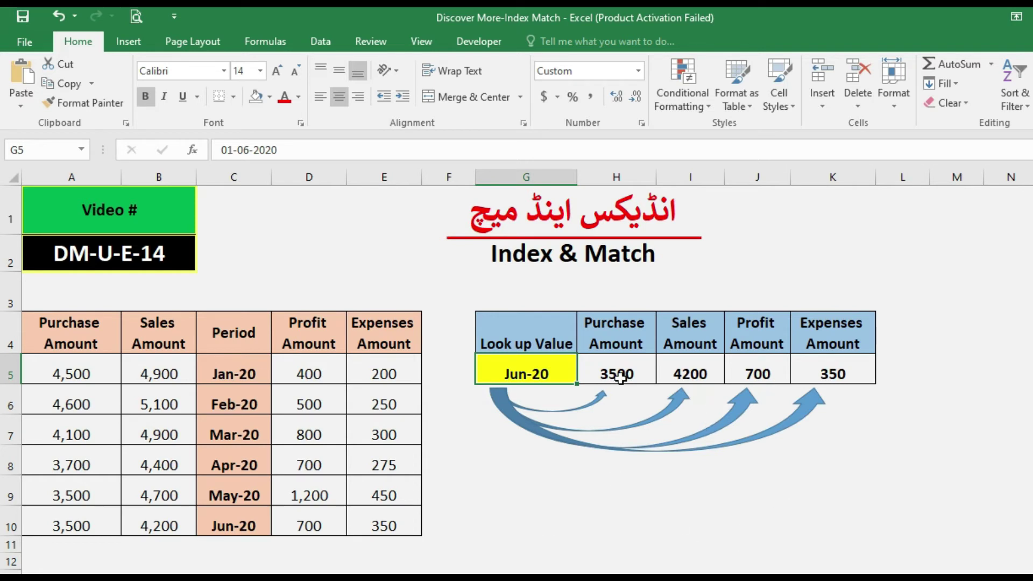
- Examine the INDEX and MATCH parts of the Purchase Amount formula in H5, leaving the formula as it is
click(604, 369)
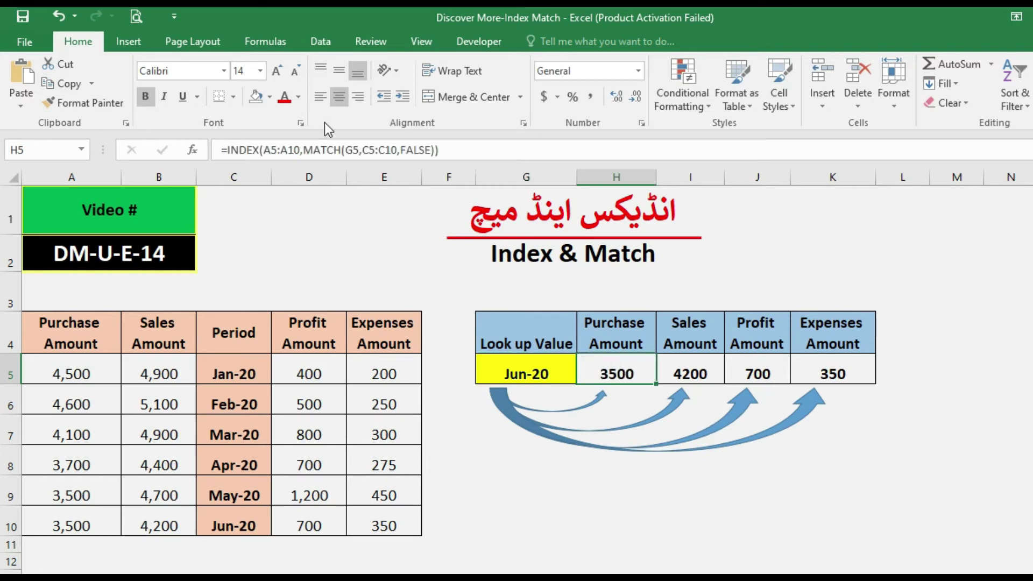
click(472, 148)
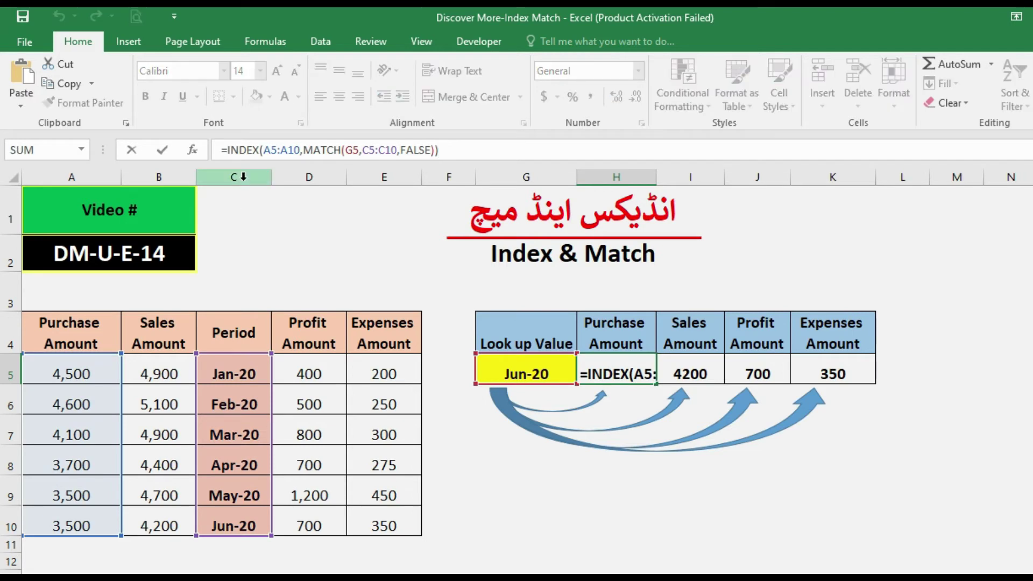
drag(221, 150, 304, 148)
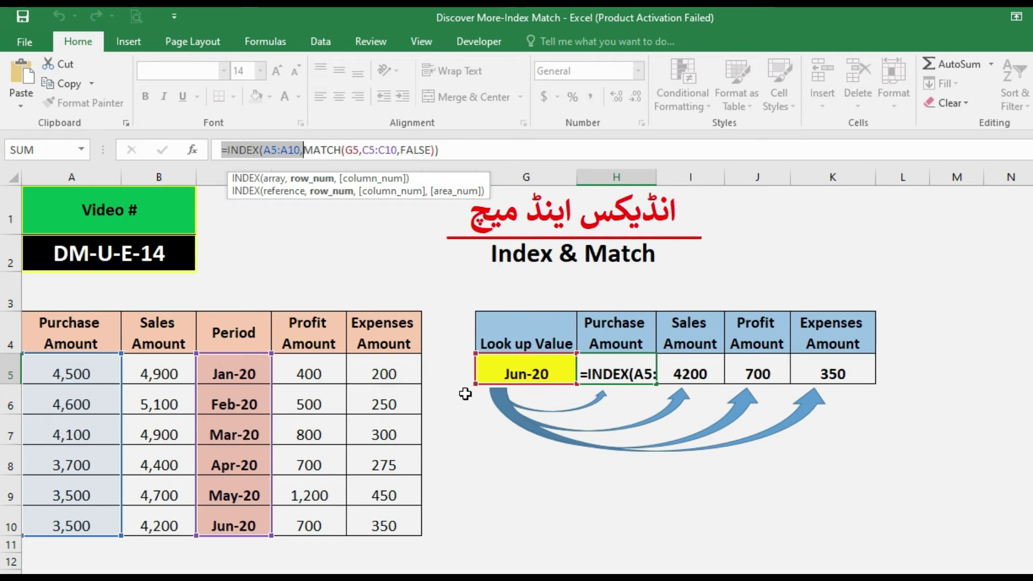
key(ctrl+Return)
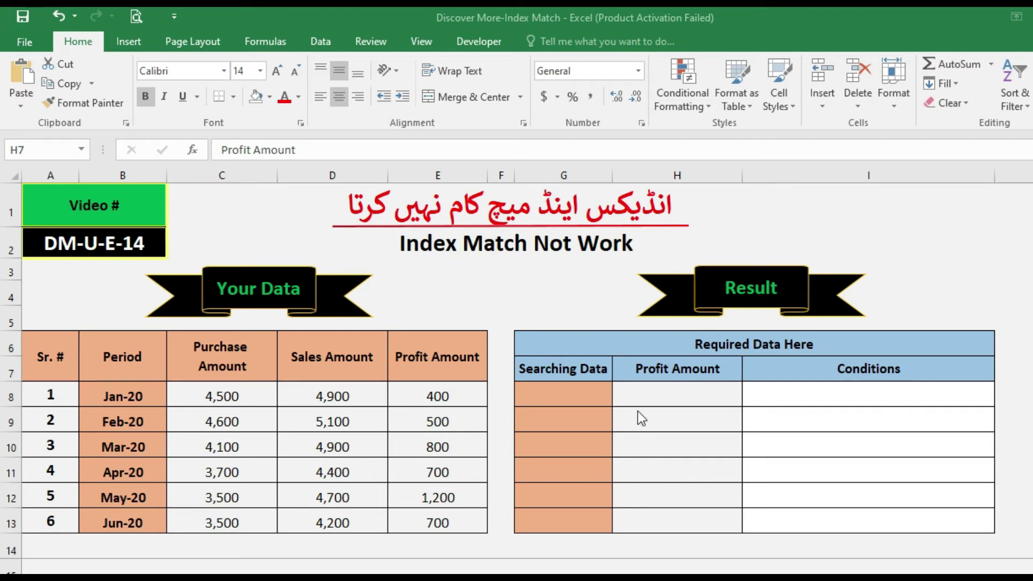
- Enter jan-20 in the first Searching Data cell, G8, of the Index Match Not Work sheet
click(577, 391)
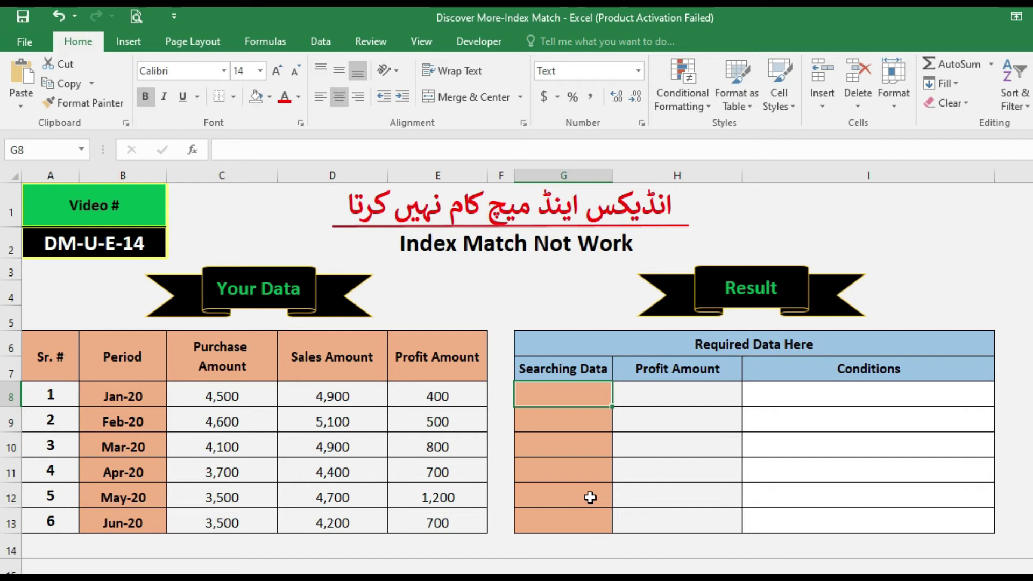
text(jan-20)
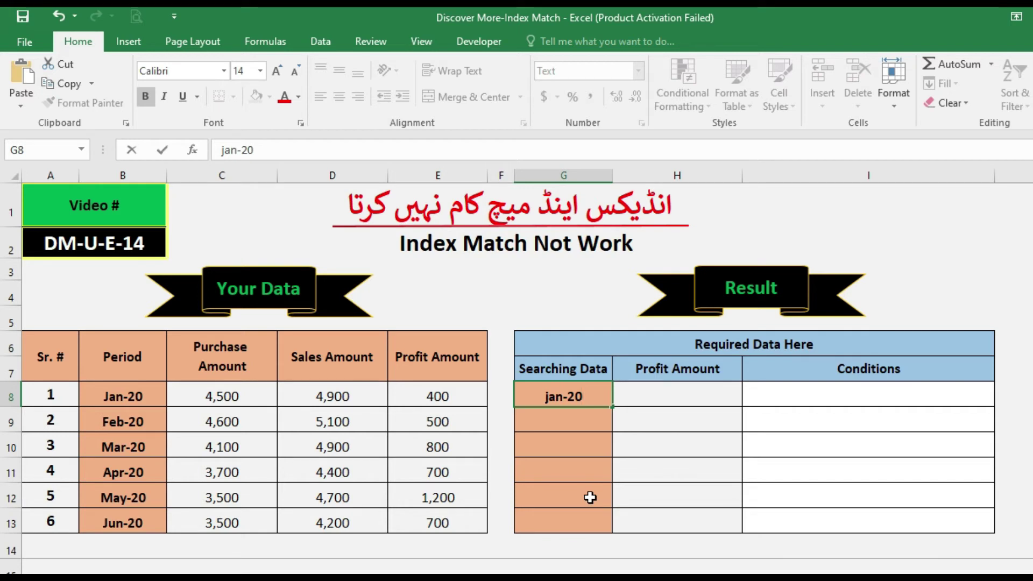
key(Return)
key(Up)
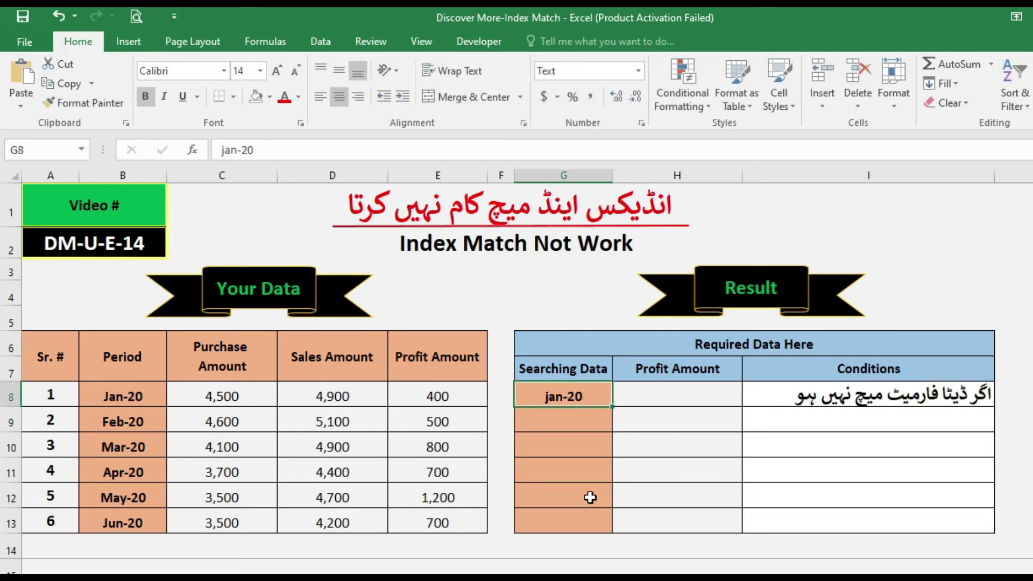
- Capitalize the first letter of the Searching Data entry in G8 so it reads Jan-20
click(222, 151)
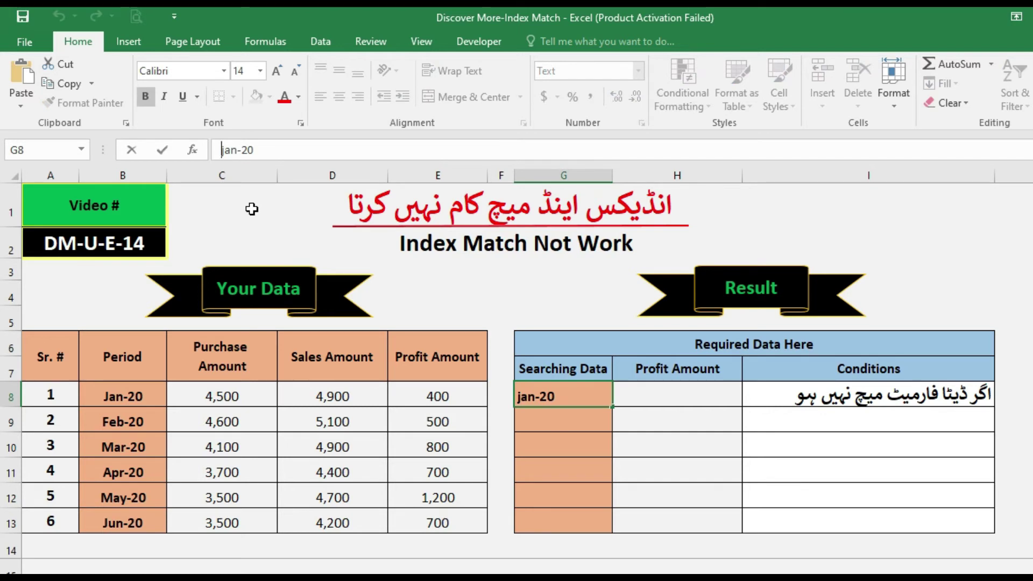
key(Delete)
text(J)
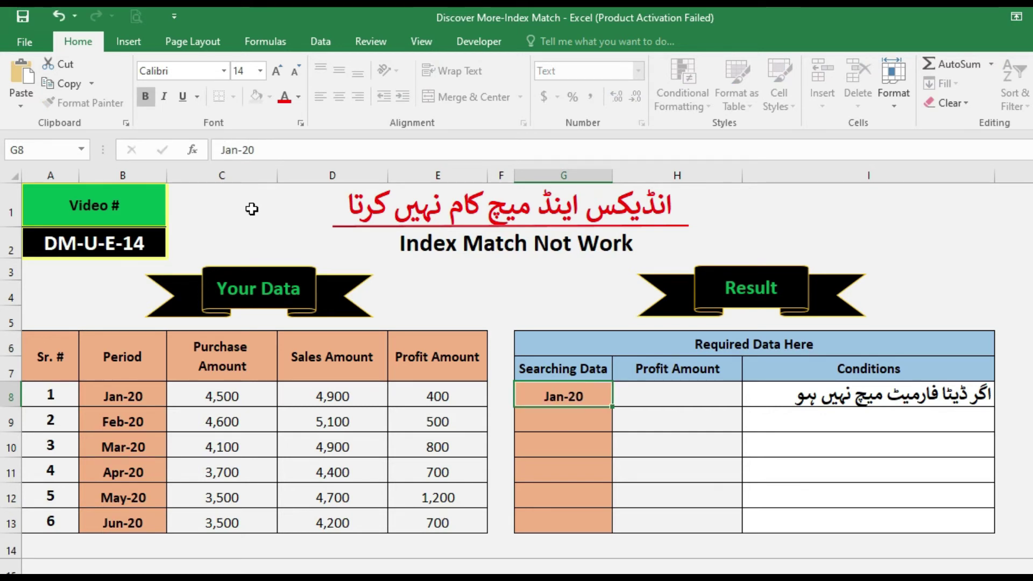
key(Return)
key(Up)
- Start an INDEX formula in the Profit Amount cell H8 with the profit amounts E8:E13 as its array
key(Right)
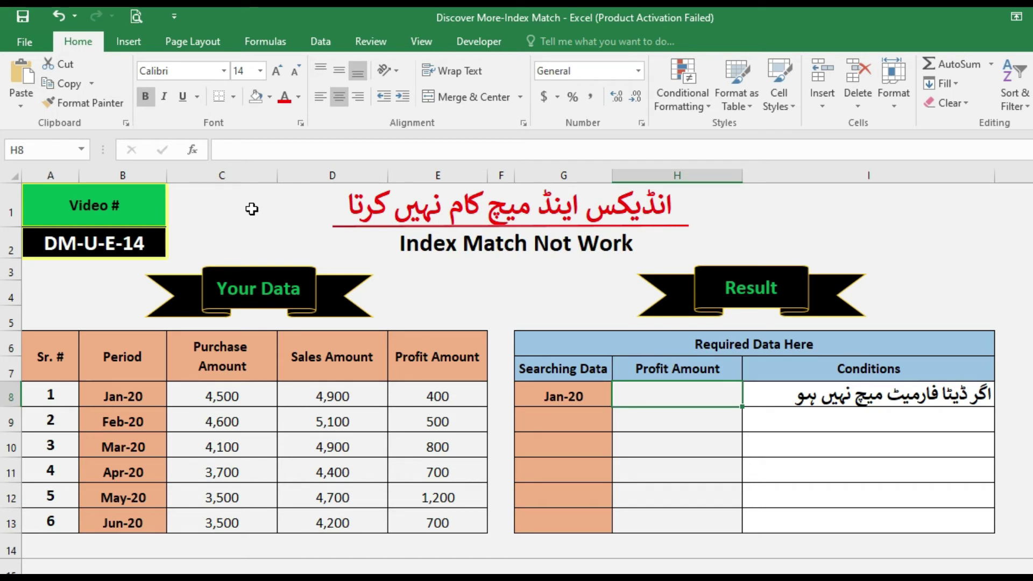
text(=)
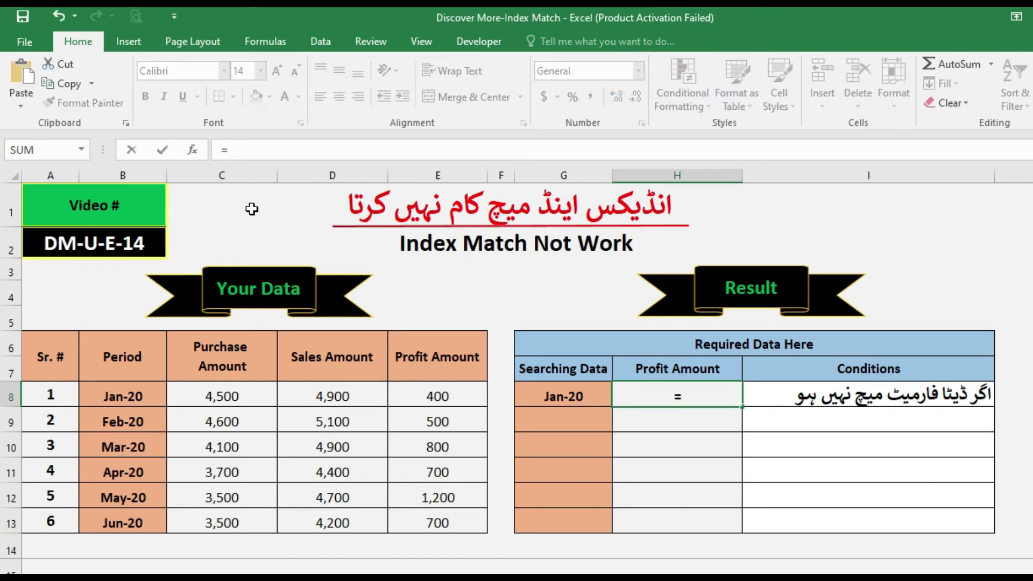
text(index()
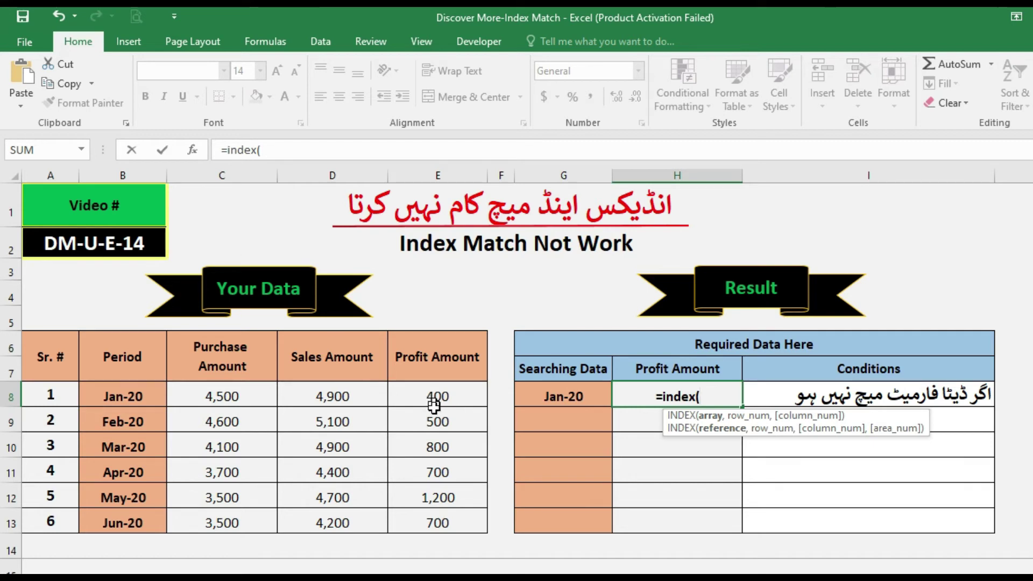
drag(436, 398, 436, 521)
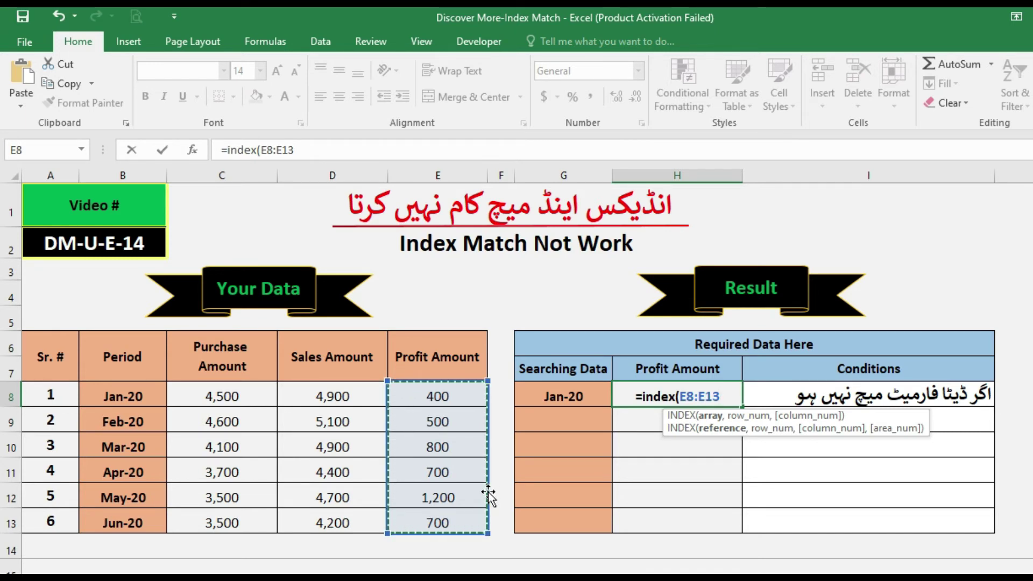
text(,)
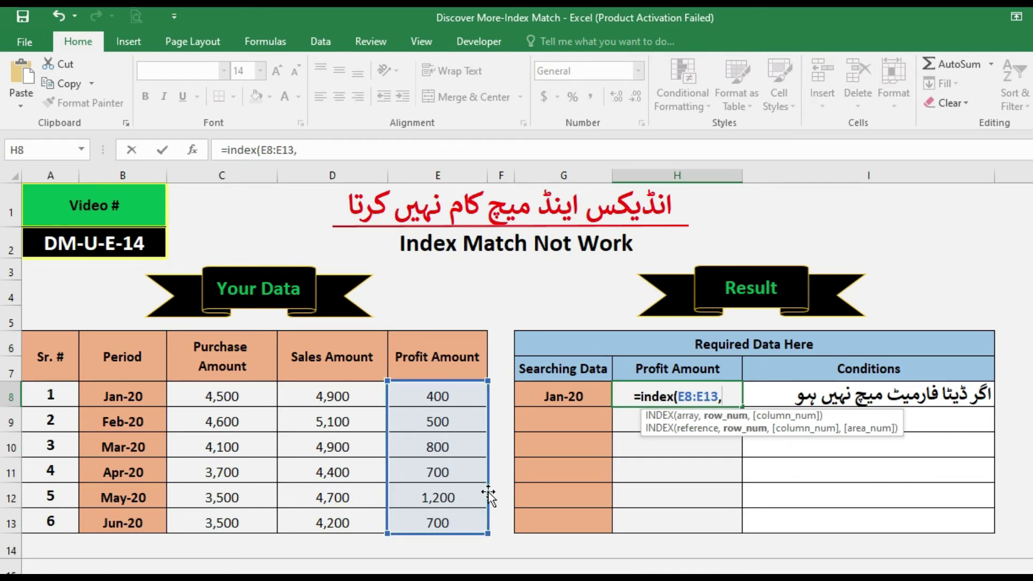
- Complete the H8 formula with a MATCH of G8 in the periods B8:B13, using FALSE as the match type
text(match()
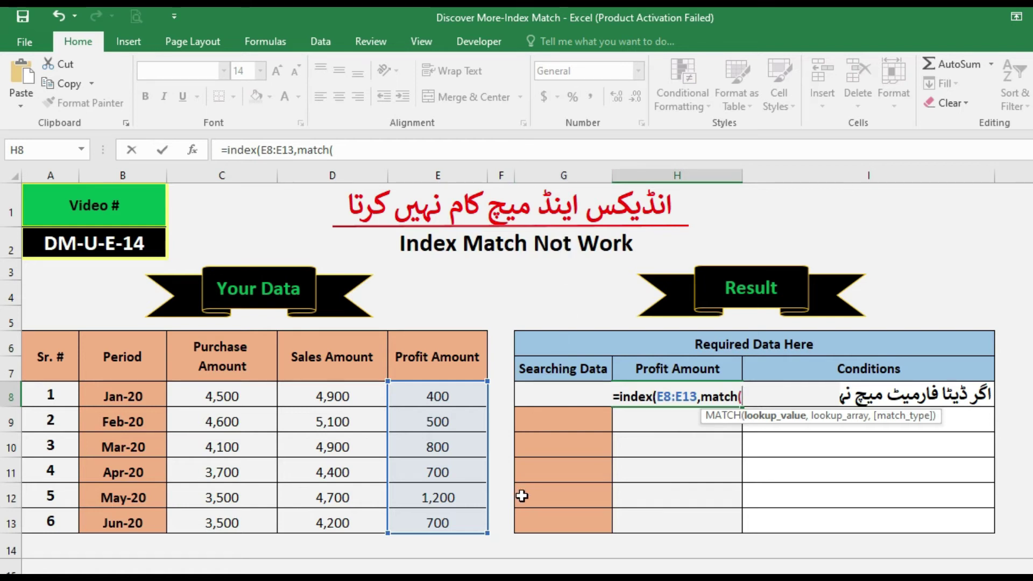
text(G)
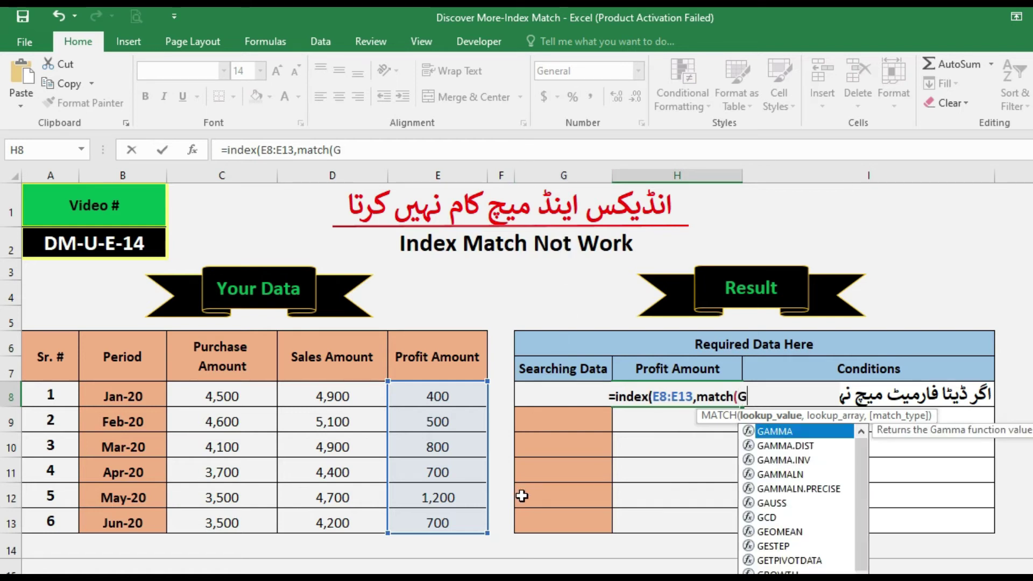
text(8,)
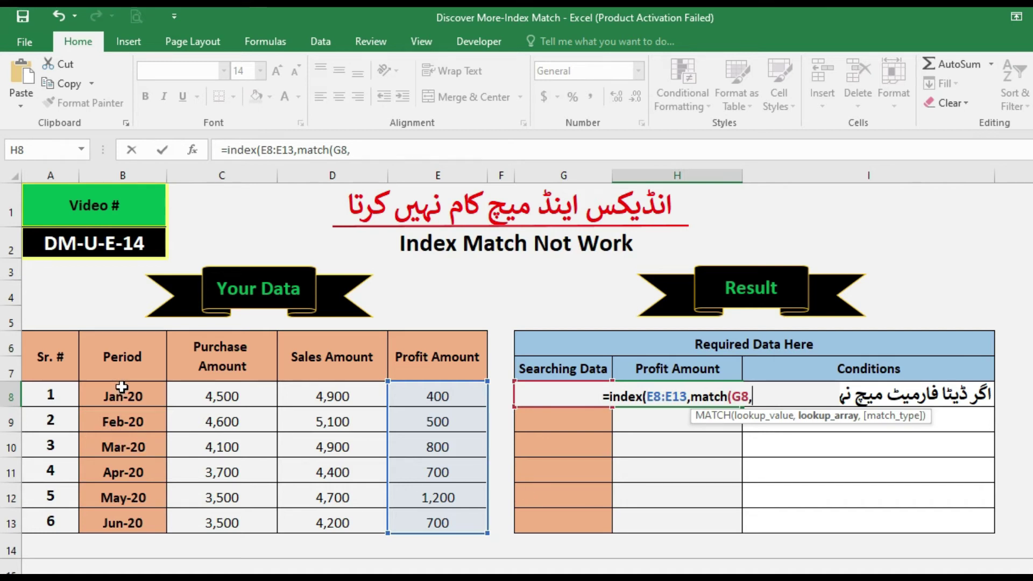
drag(123, 392, 121, 523)
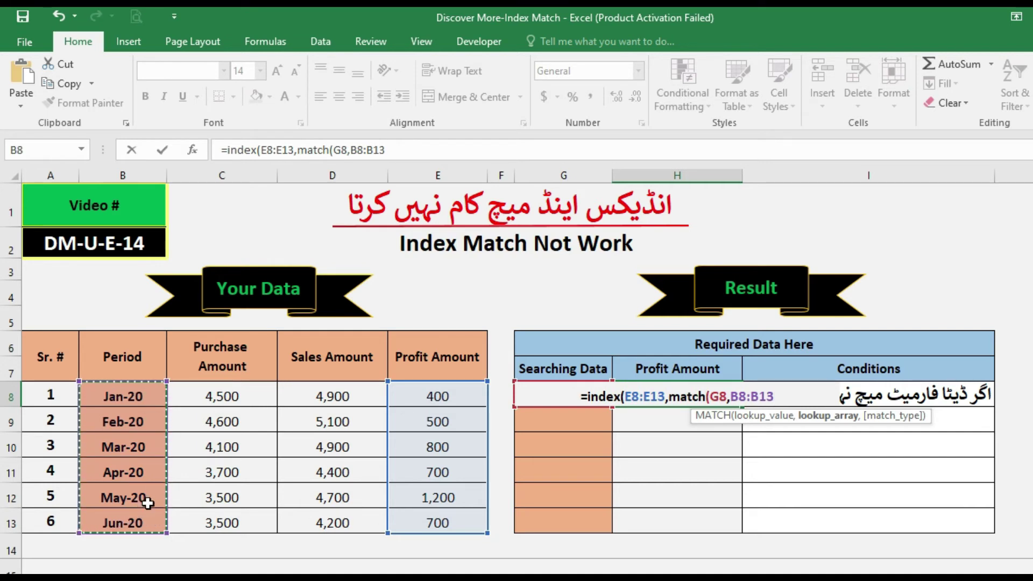
text(,)
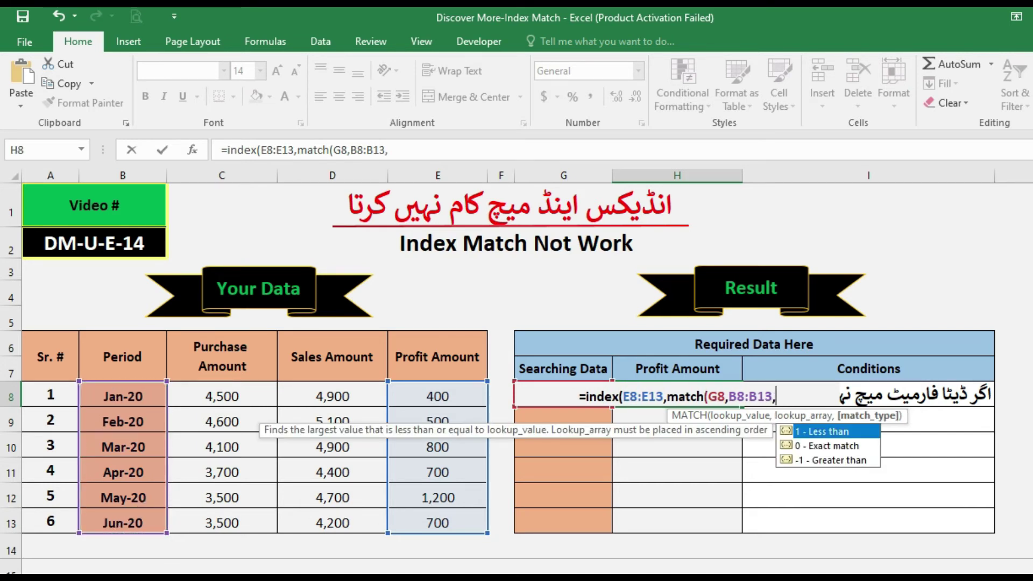
text(false))
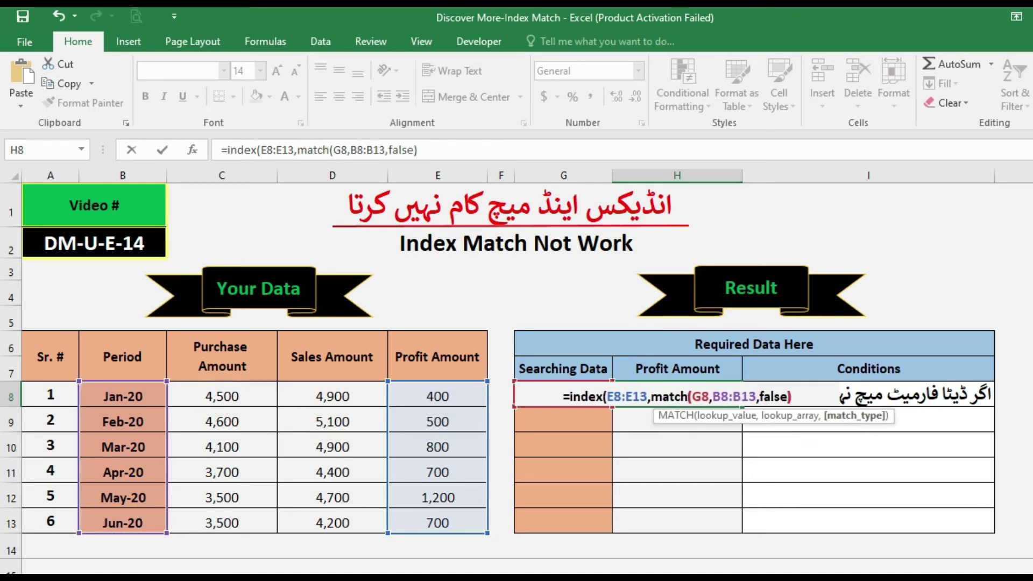
text())
key(Return)
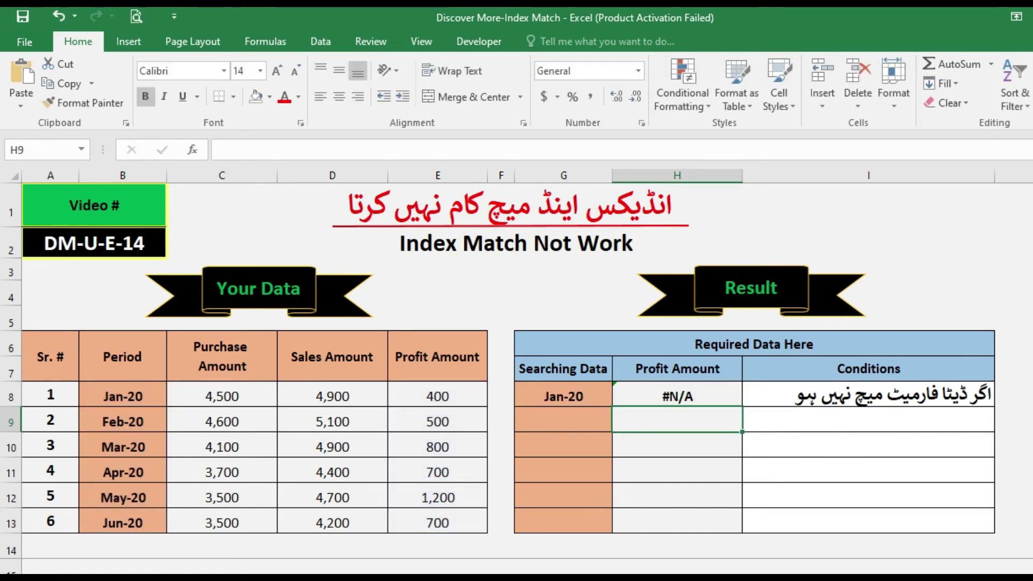
- Check the formula in H8 and the number format of the Jan-20 period cell B8, leaving both as they are
click(677, 396)
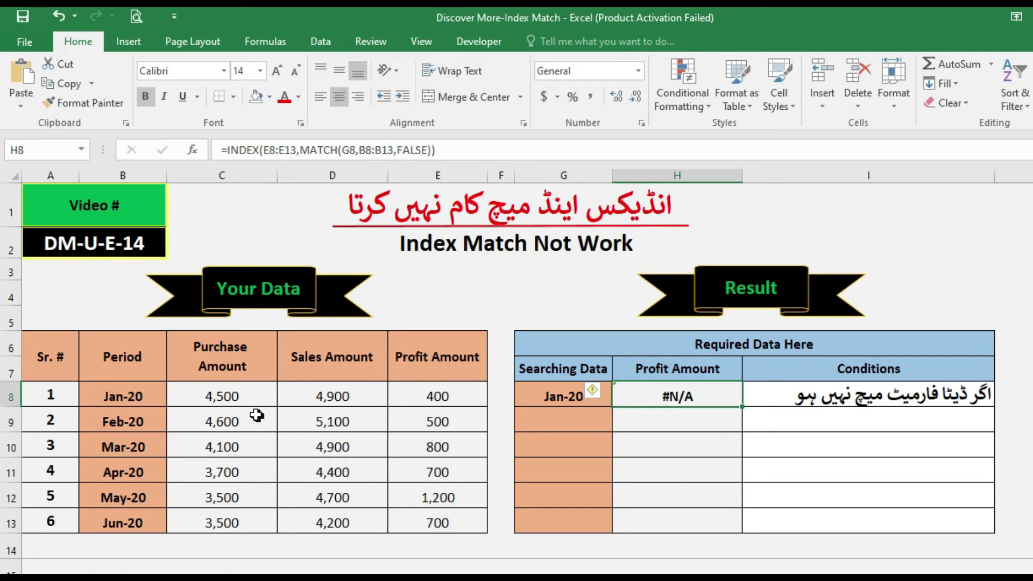
click(157, 398)
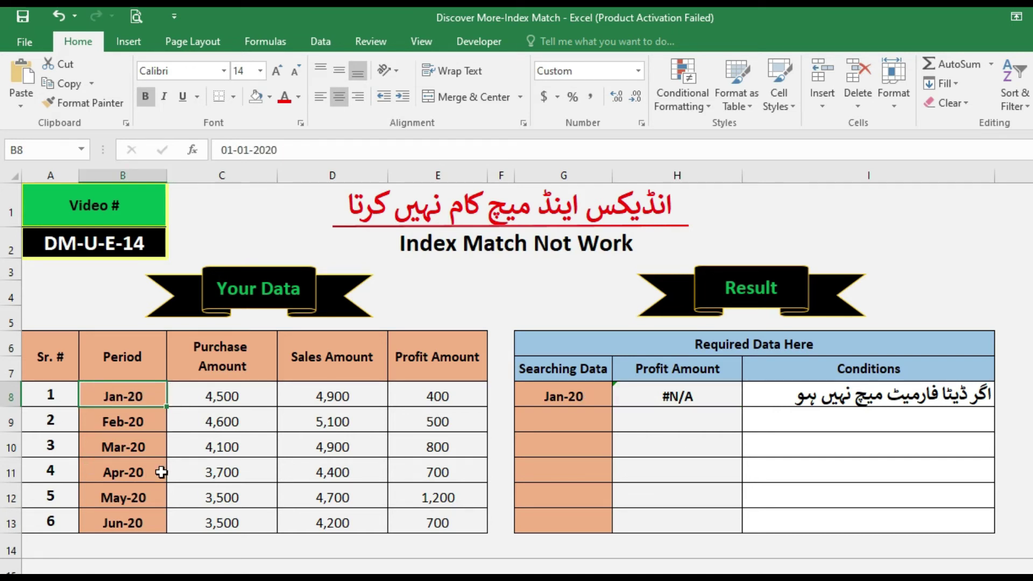
key(ctrl+1)
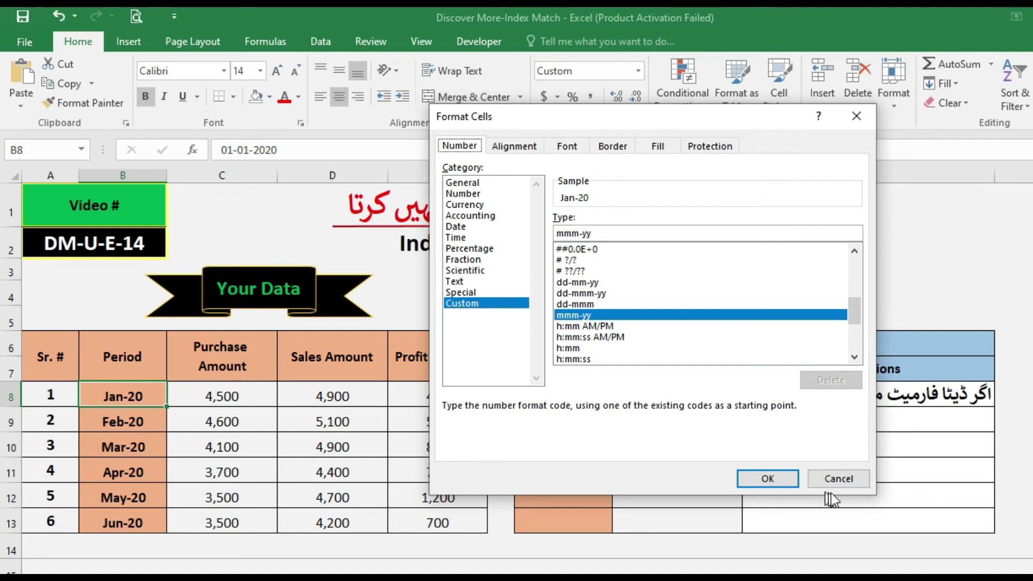
click(839, 480)
- Change the number format of the Searching Data cell G8 to the custom format mmm-yy
click(562, 397)
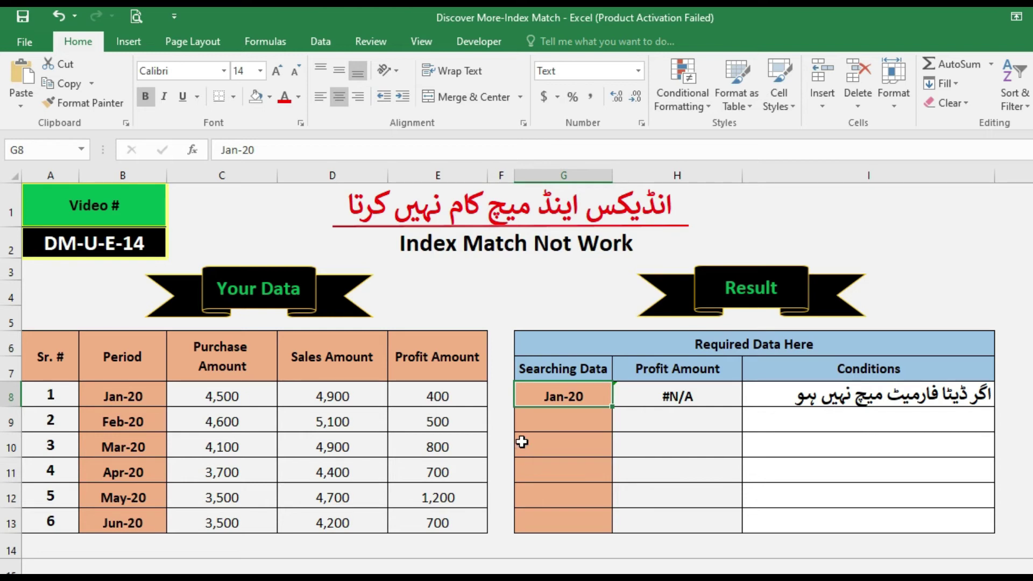
key(ctrl+1)
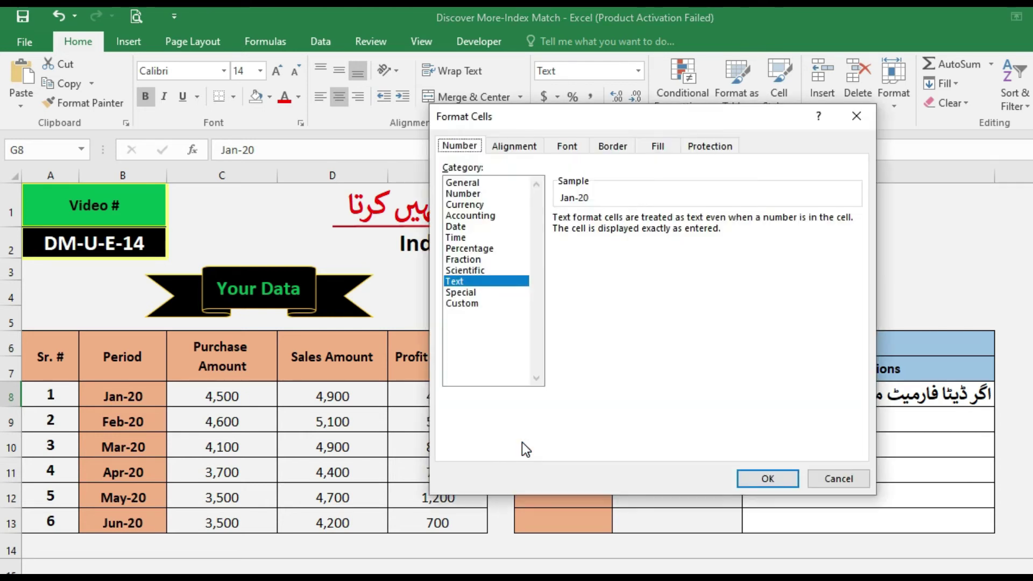
click(467, 304)
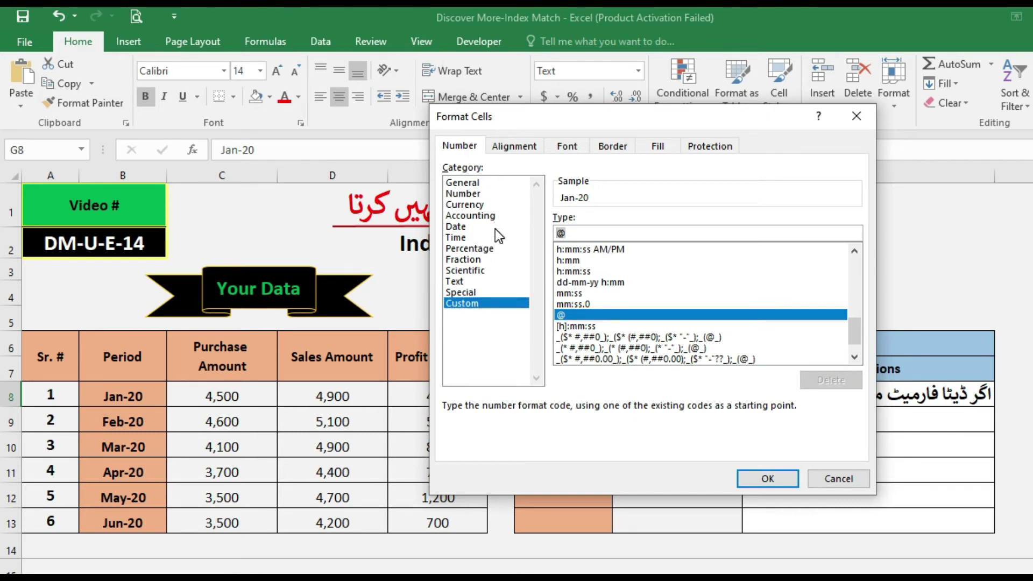
text(mmm)
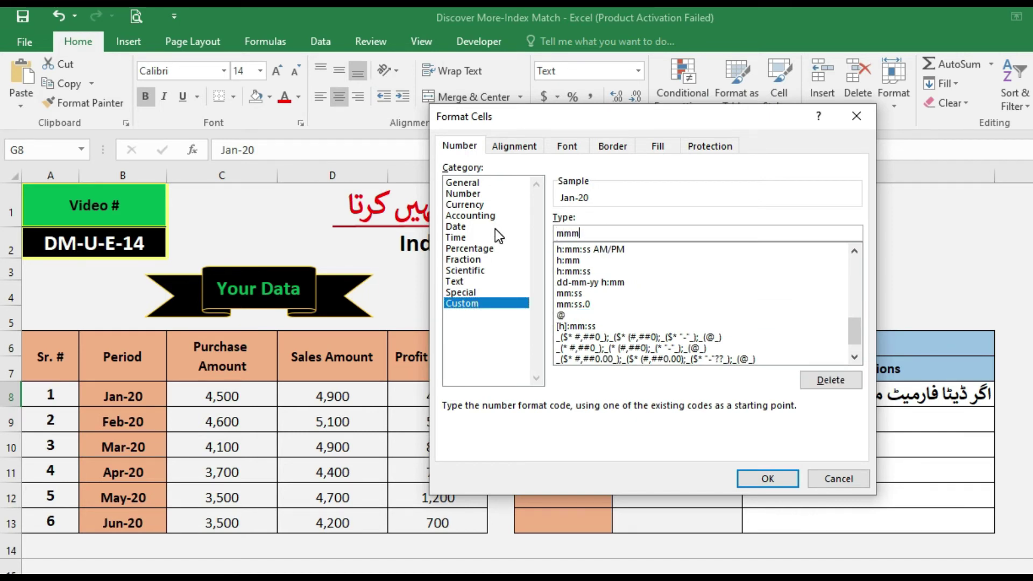
text(-yy)
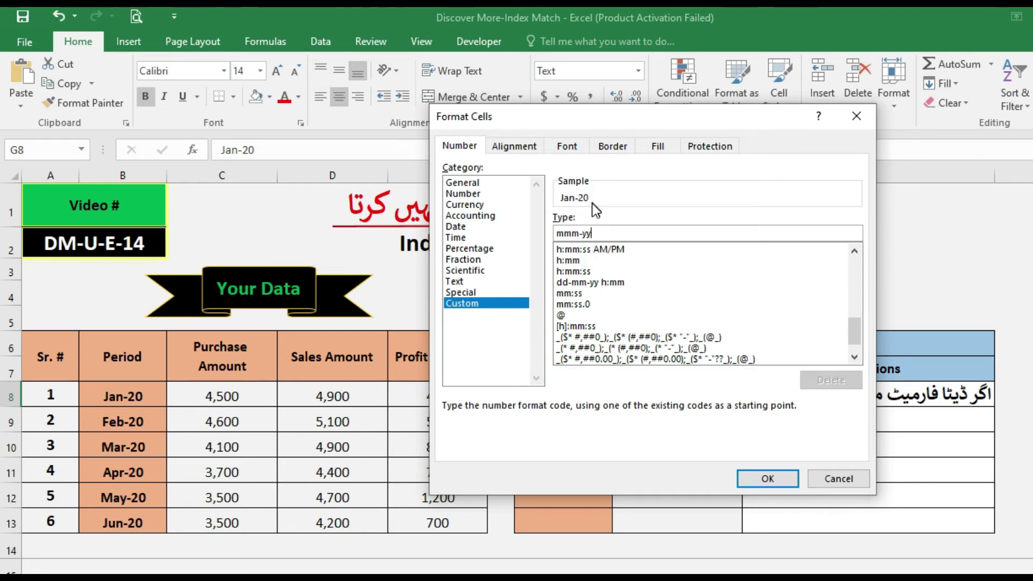
click(768, 479)
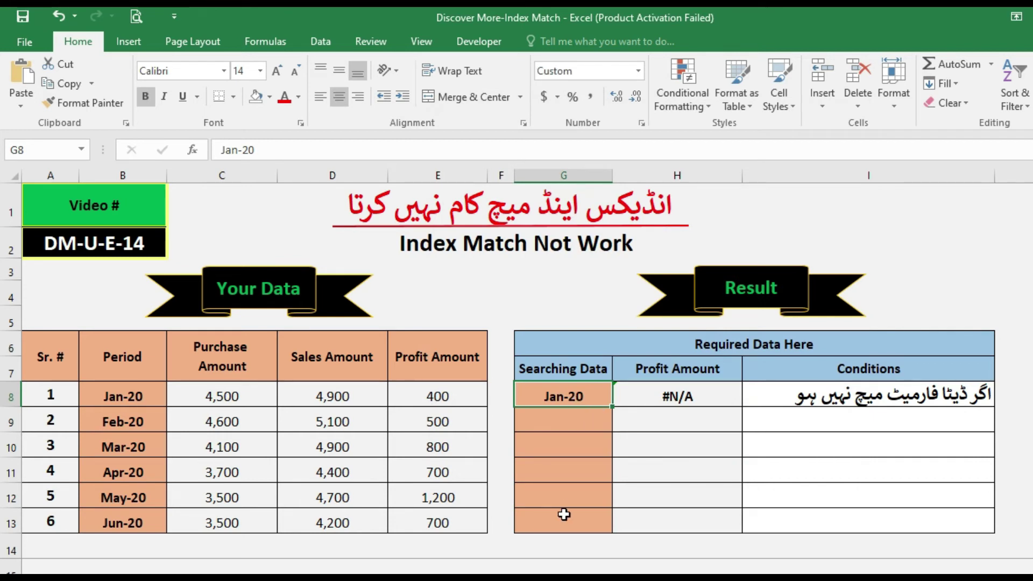
- Re-enter Jan-20 in G8 so that it is stored as a date
key(F2)
key(BackSpace)
key(BackSpace)
key(BackSpace)
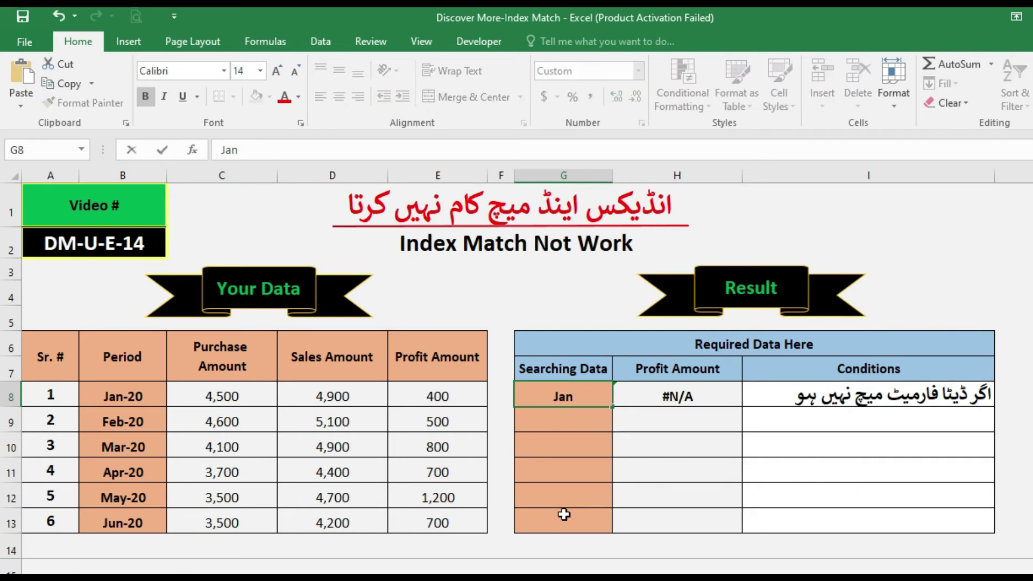
text(20)
key(Return)
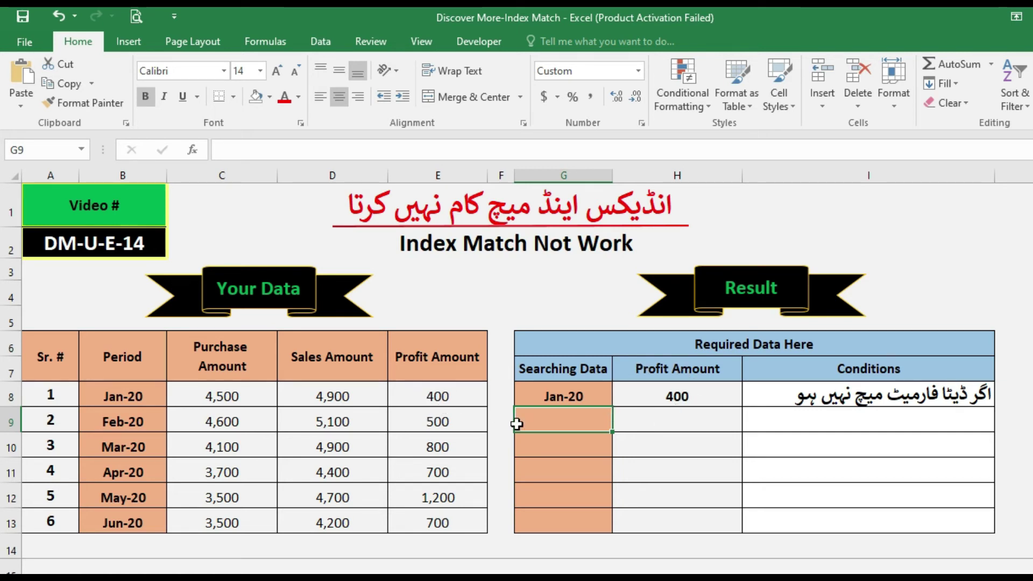
- Replace the Searching Data value in G8 with Mar-20
click(586, 398)
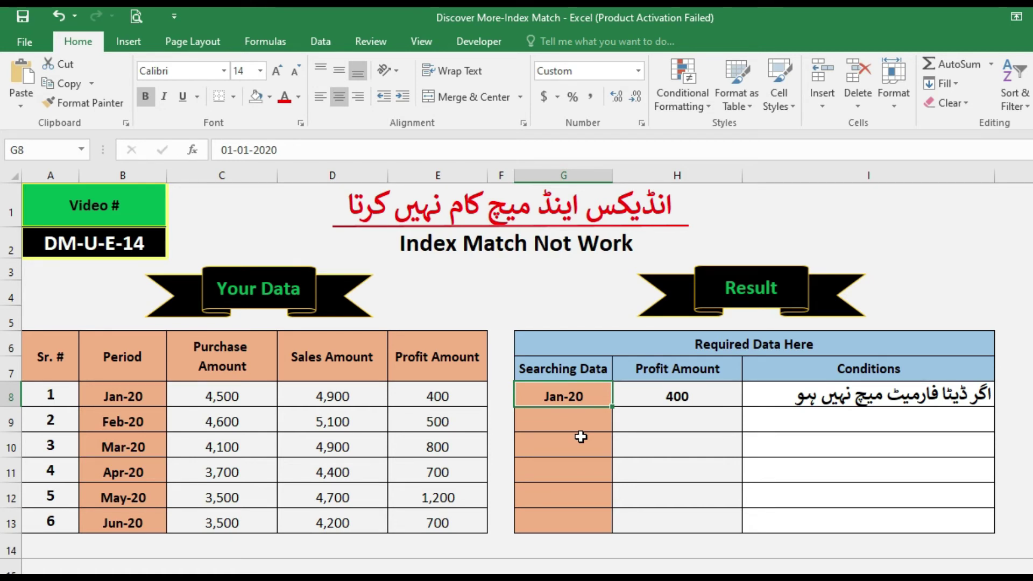
text(Mar-20)
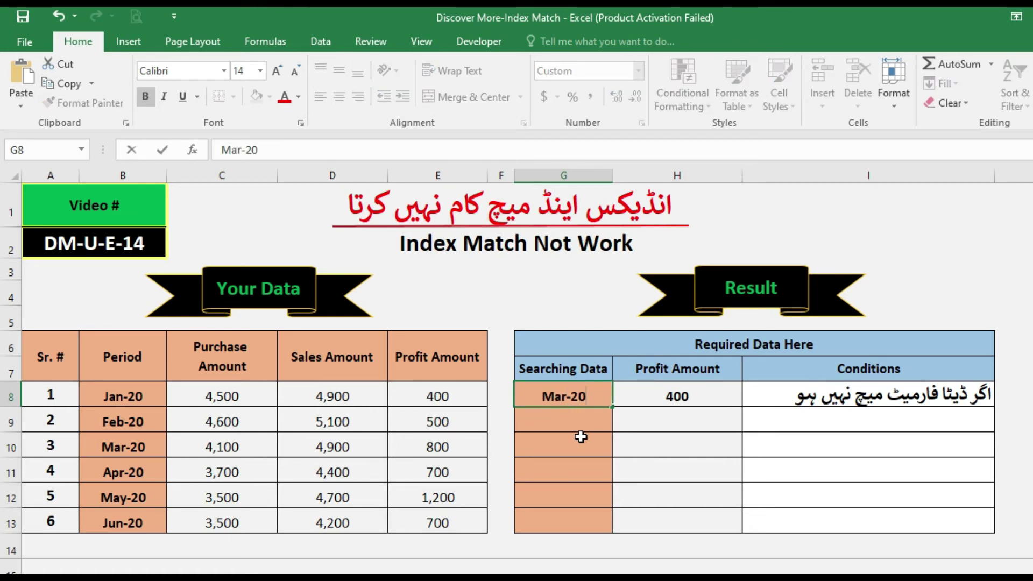
key(Return)
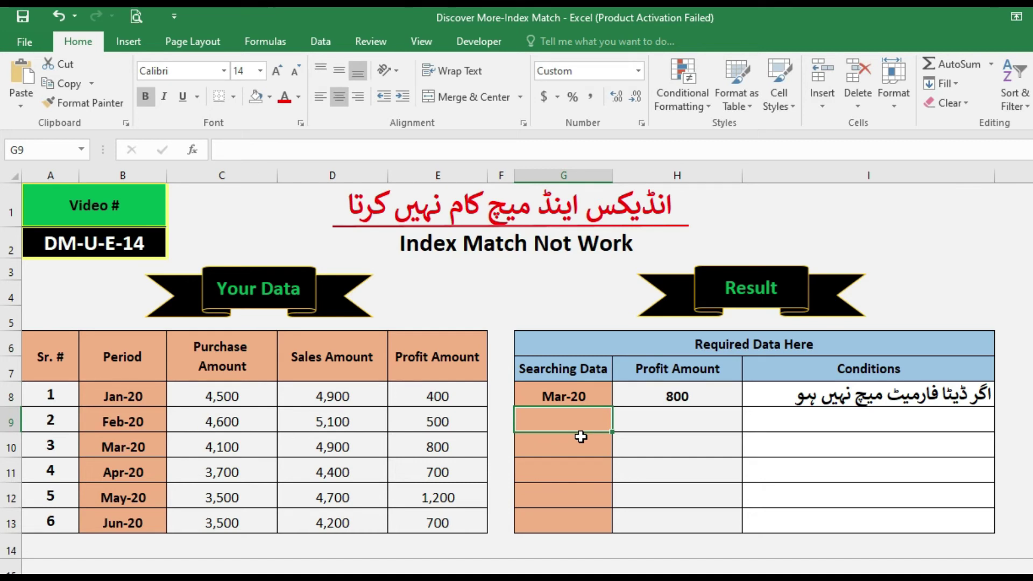
key(Up)
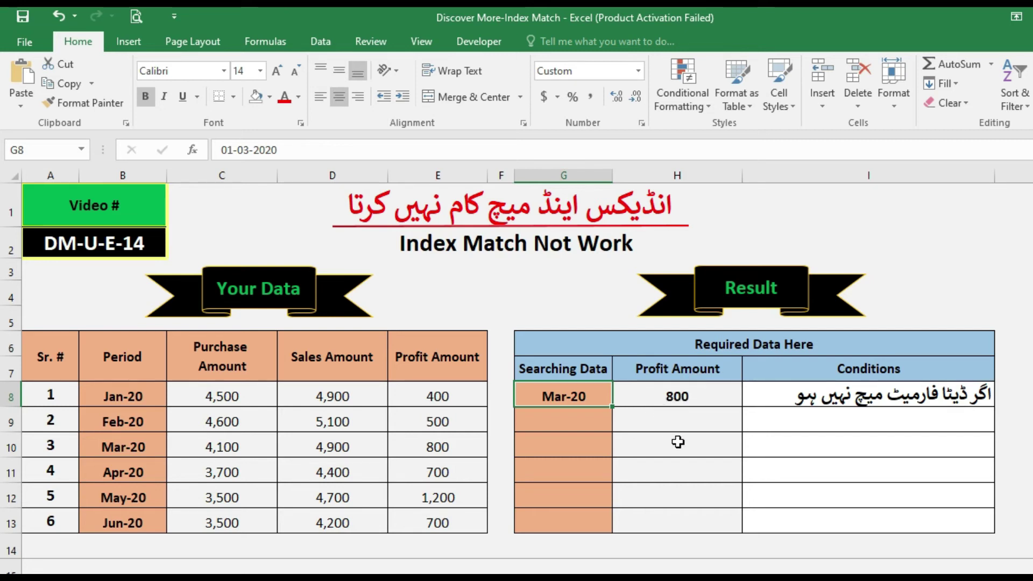
- Enter FEB-20 in the second Searching Data cell, G9
key(Down)
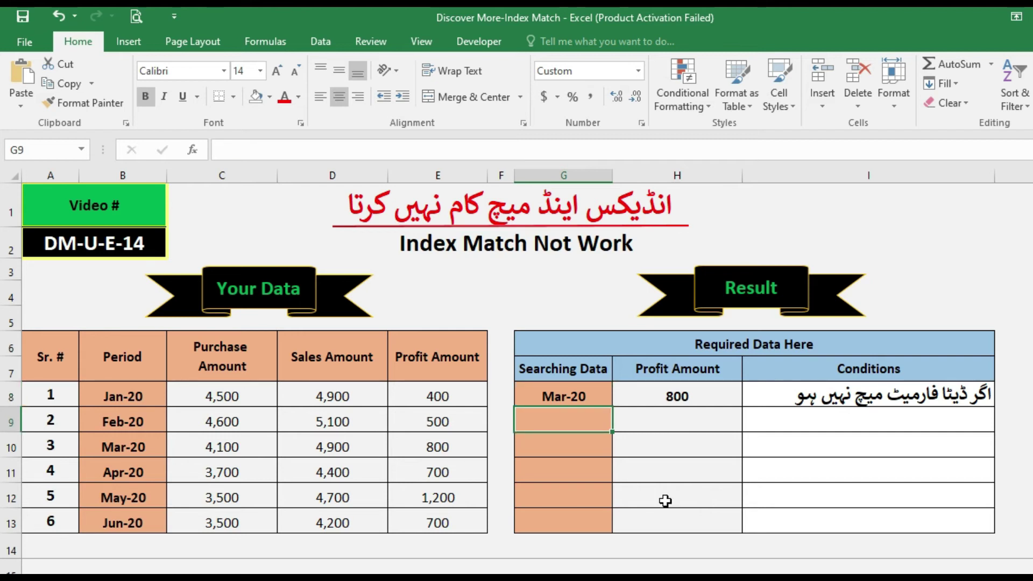
text(fe)
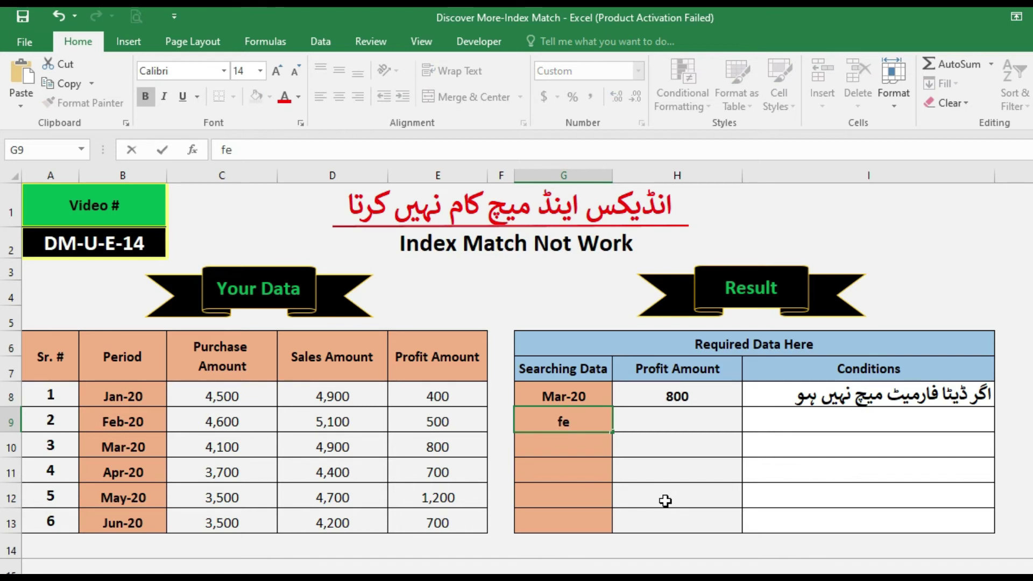
key(BackSpace)
key(BackSpace)
text(FEB-20)
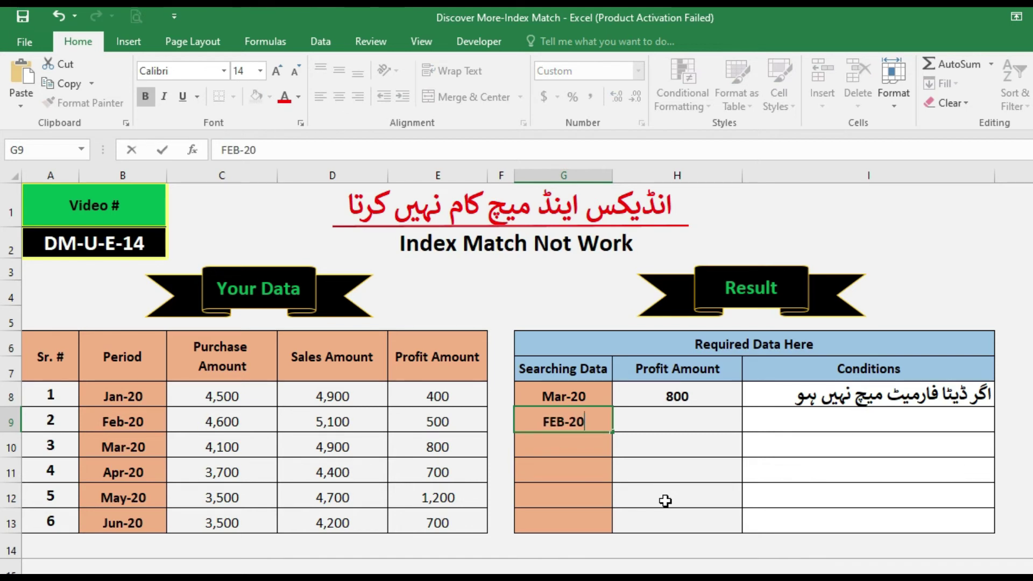
key(Return)
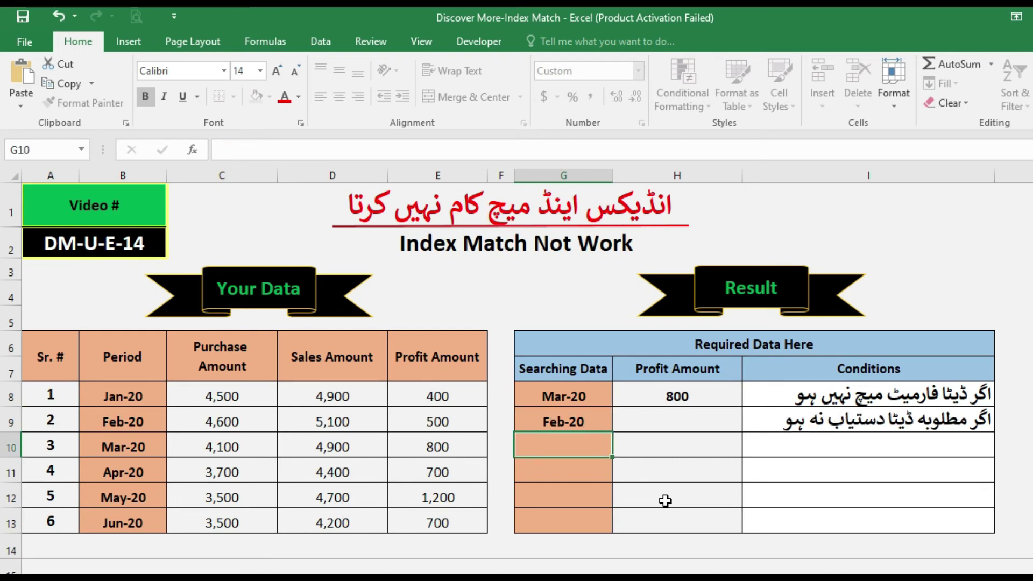
key(Up)
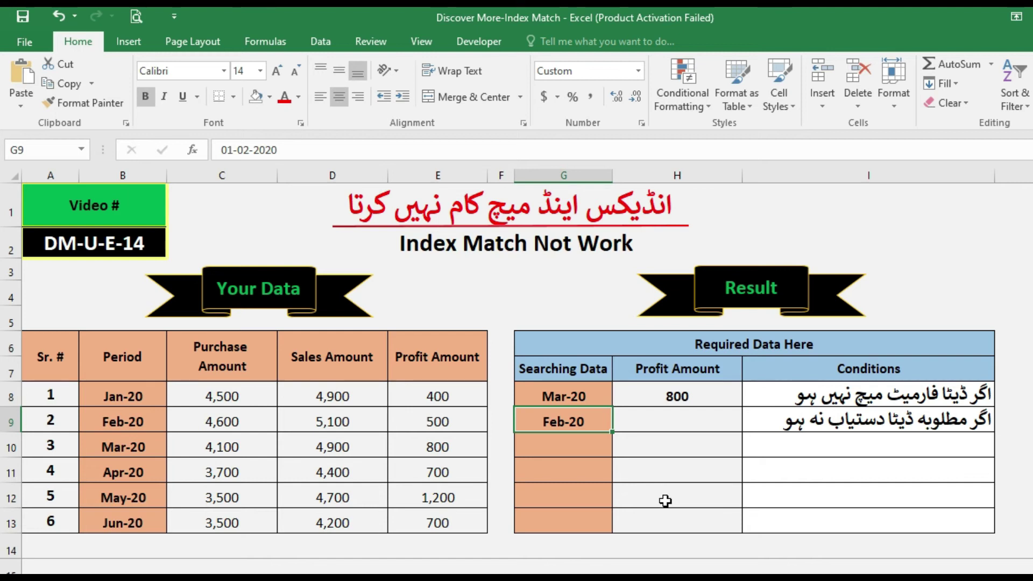
- Copy the INDEX-MATCH formula text from Profit Amount cell H8 into H9 without shifting its references
click(673, 396)
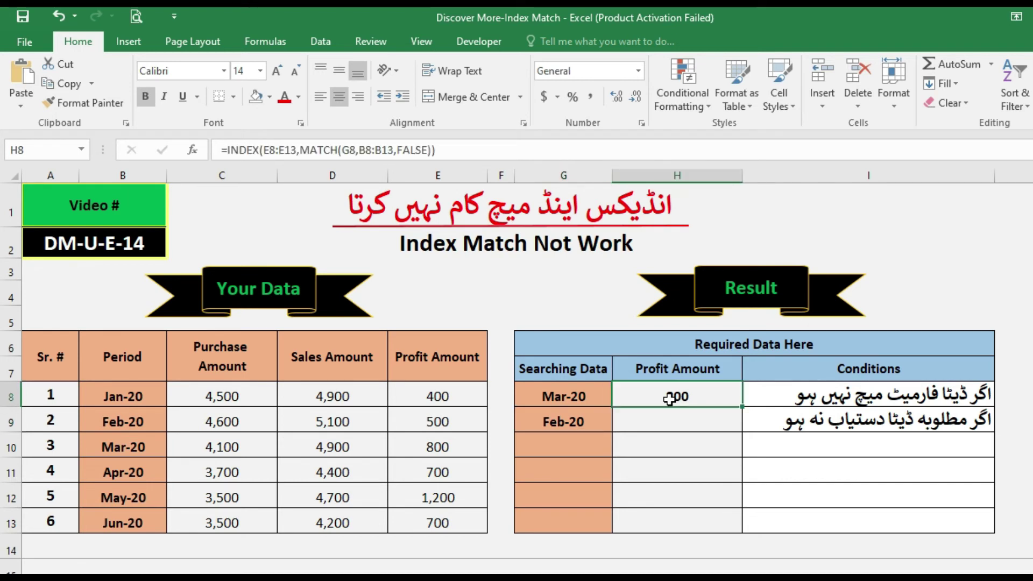
key(F2)
key(shift+Home)
key(ctrl+c)
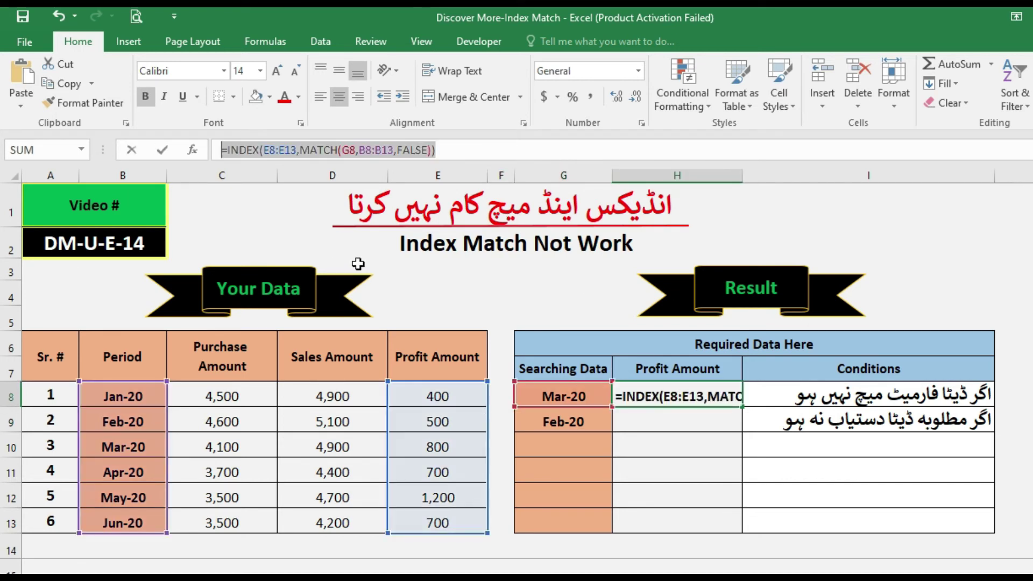
key(ctrl+Return)
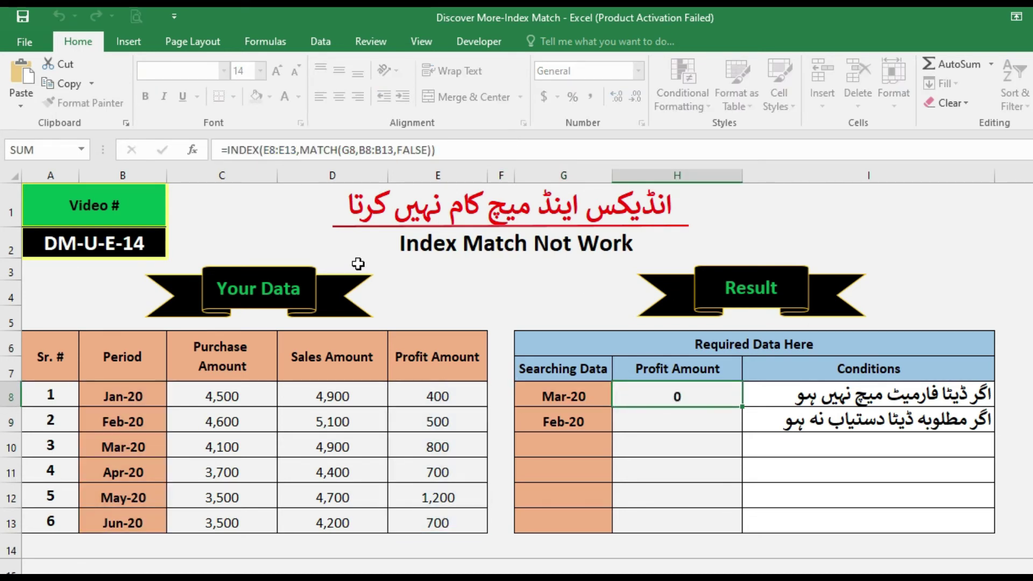
click(703, 436)
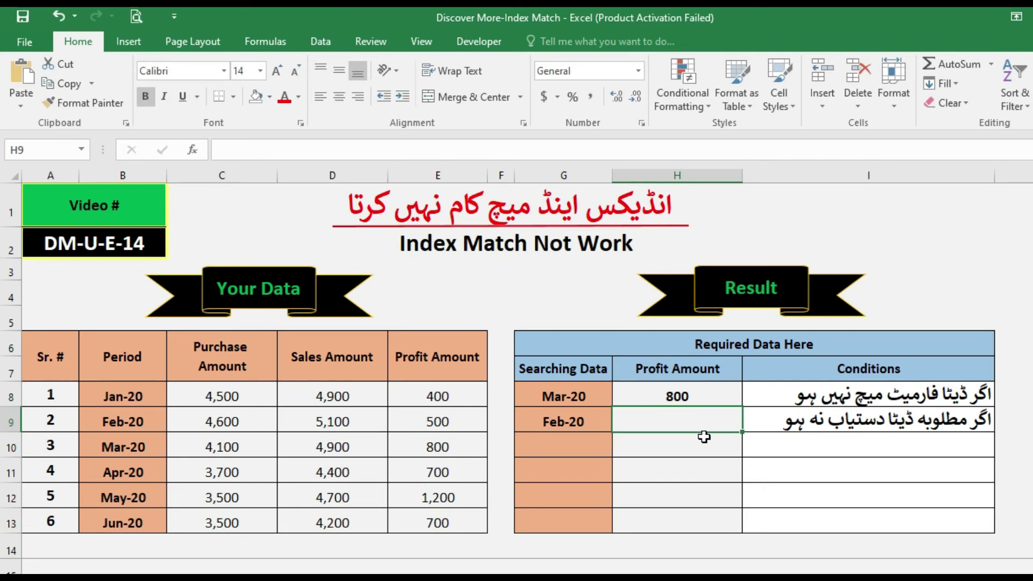
click(380, 151)
key(ctrl+v)
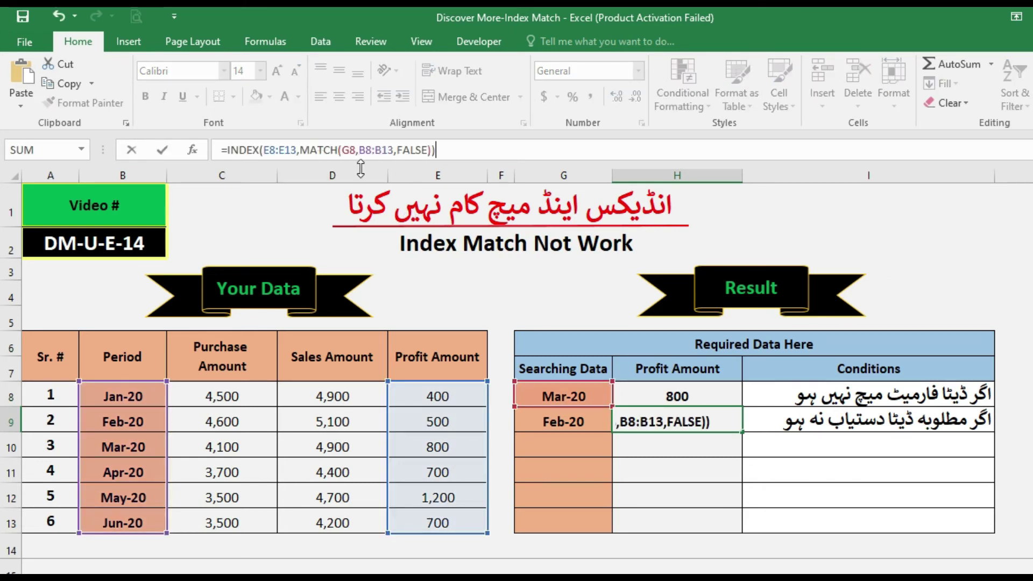
- Change the MATCH lookup value in the H9 formula to G9 and center the cell's content
click(349, 149)
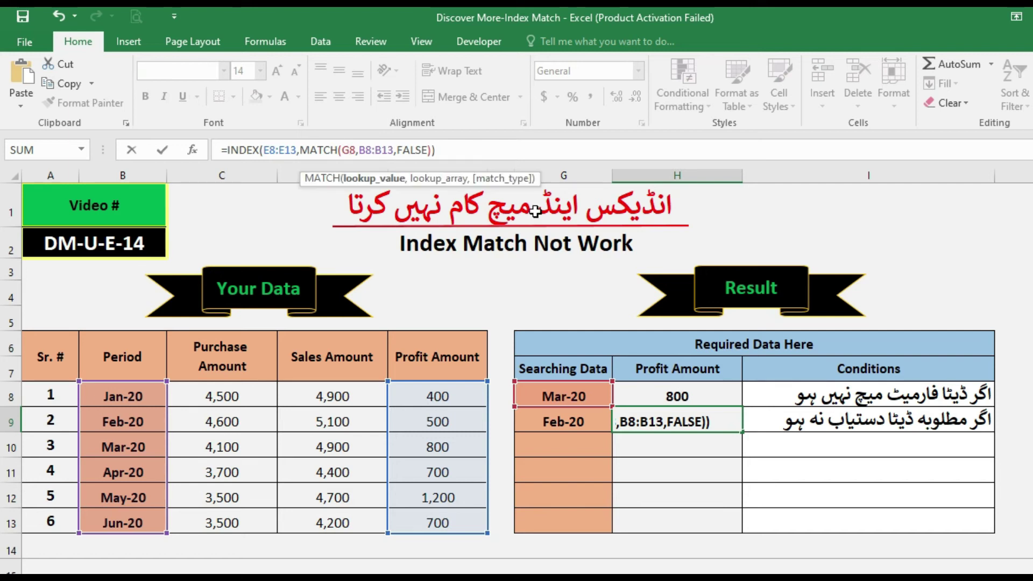
key(Delete)
text(9)
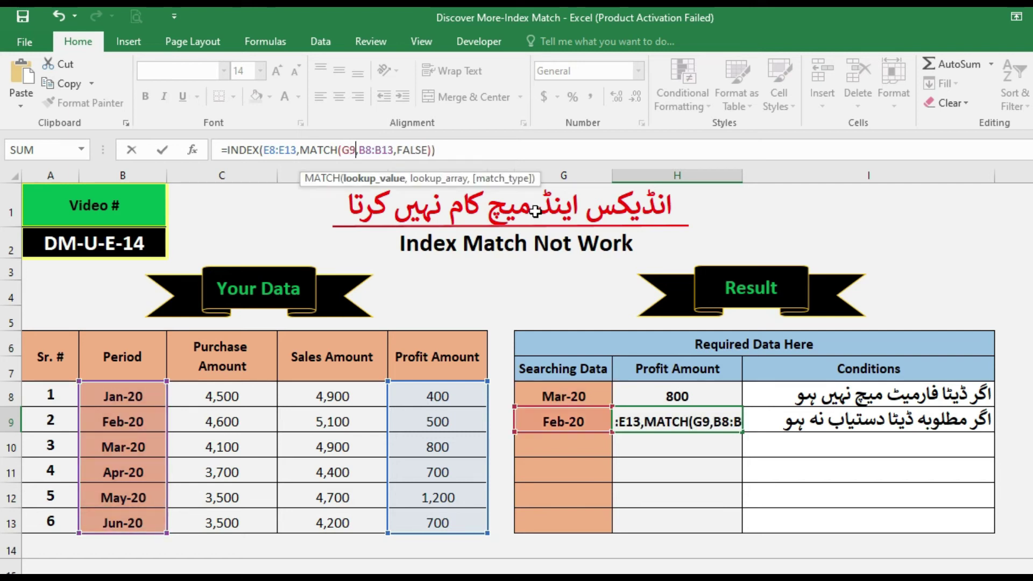
key(Return)
key(Up)
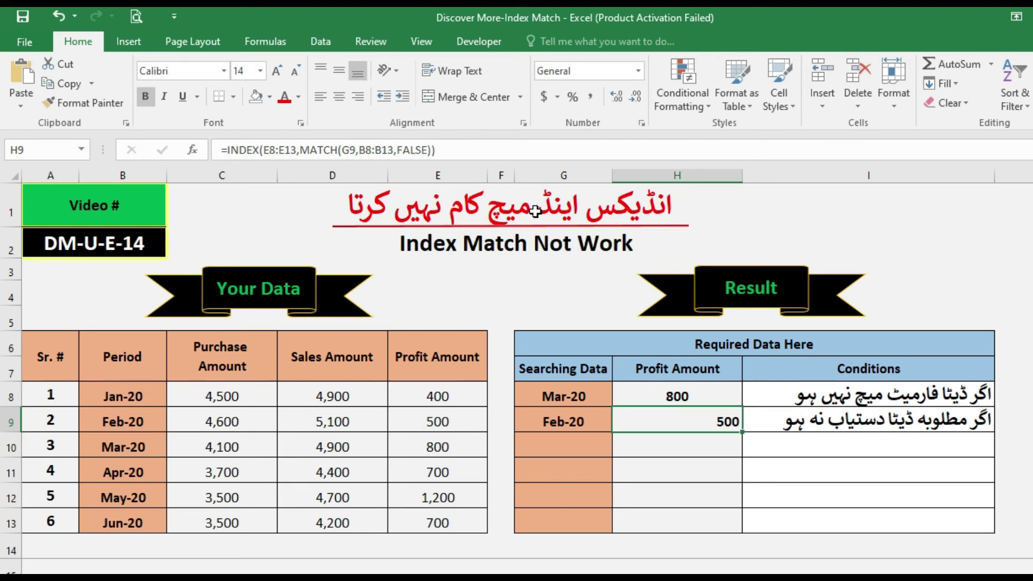
click(339, 96)
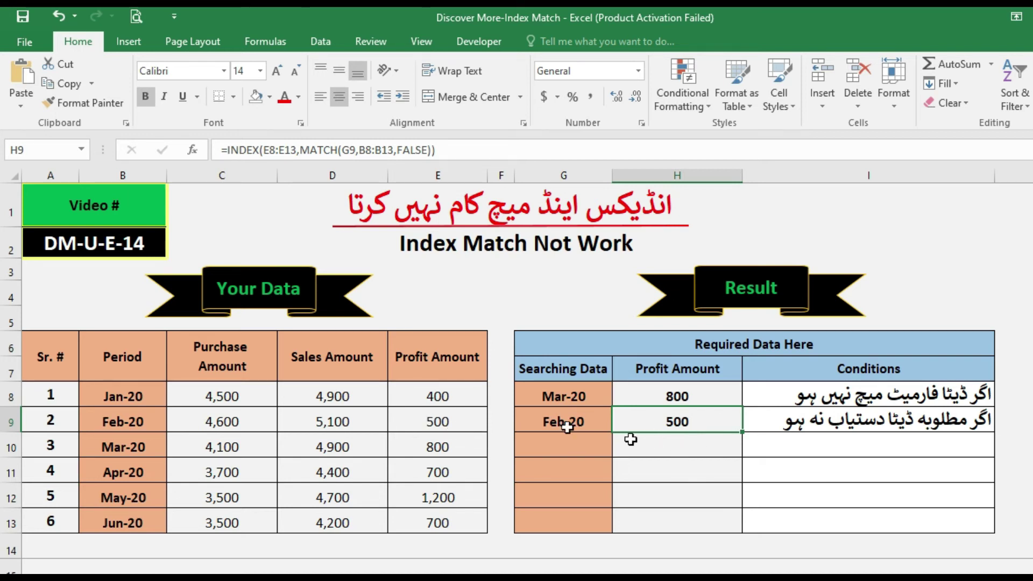
- Change the Searching Data date in G9 to 01-07-2020, a period missing from the source table
click(598, 424)
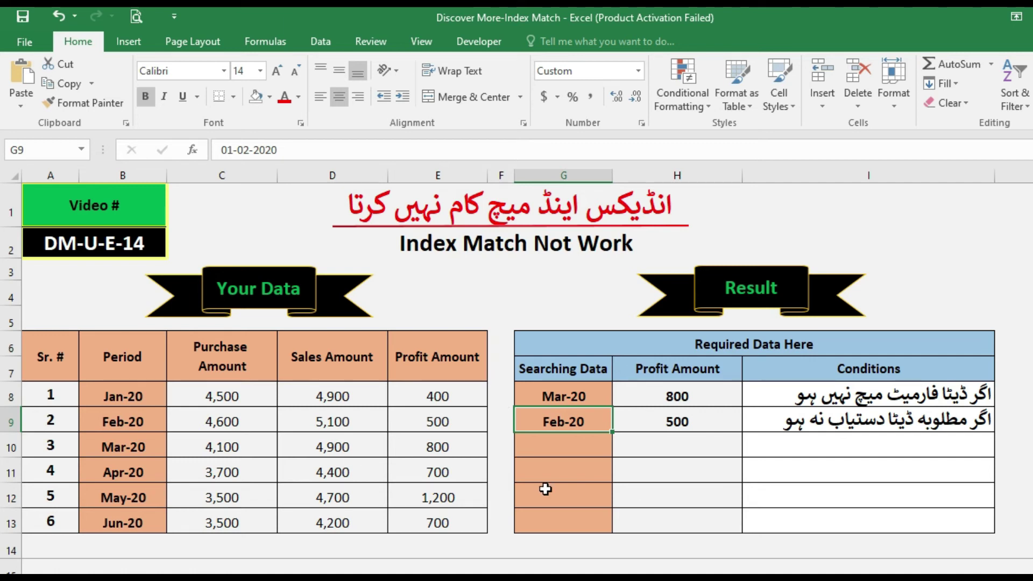
click(244, 149)
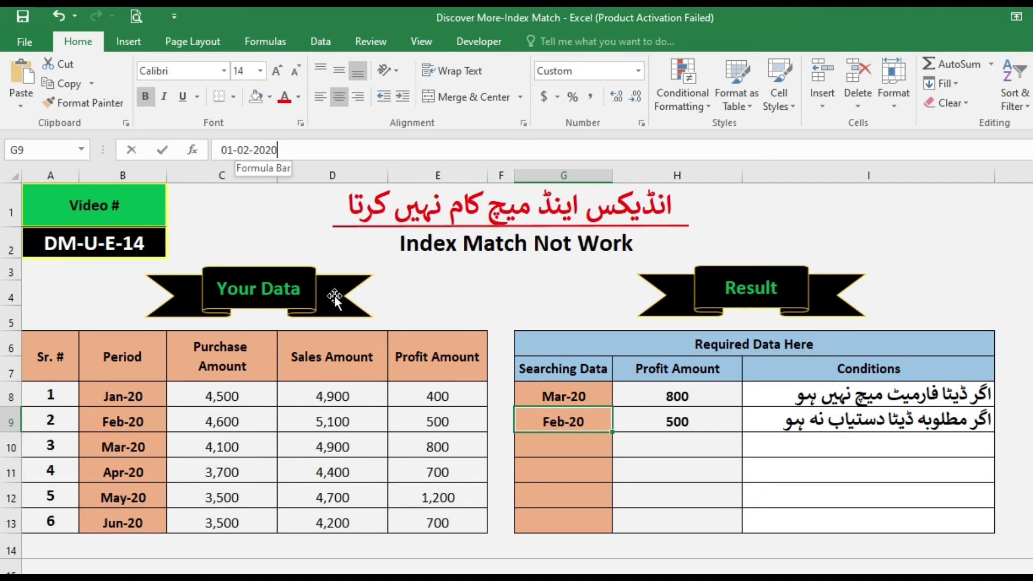
key(BackSpace)
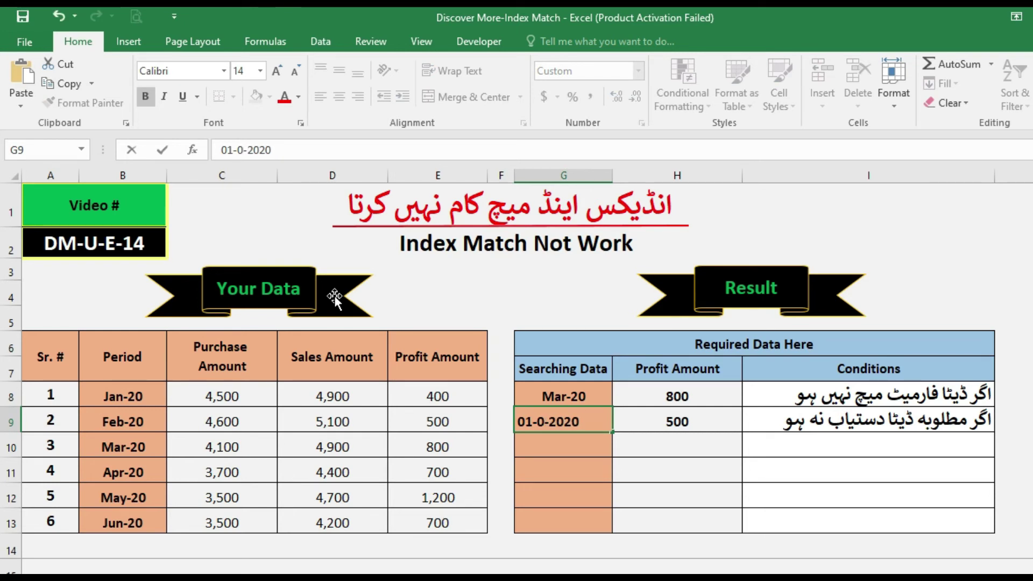
text(7)
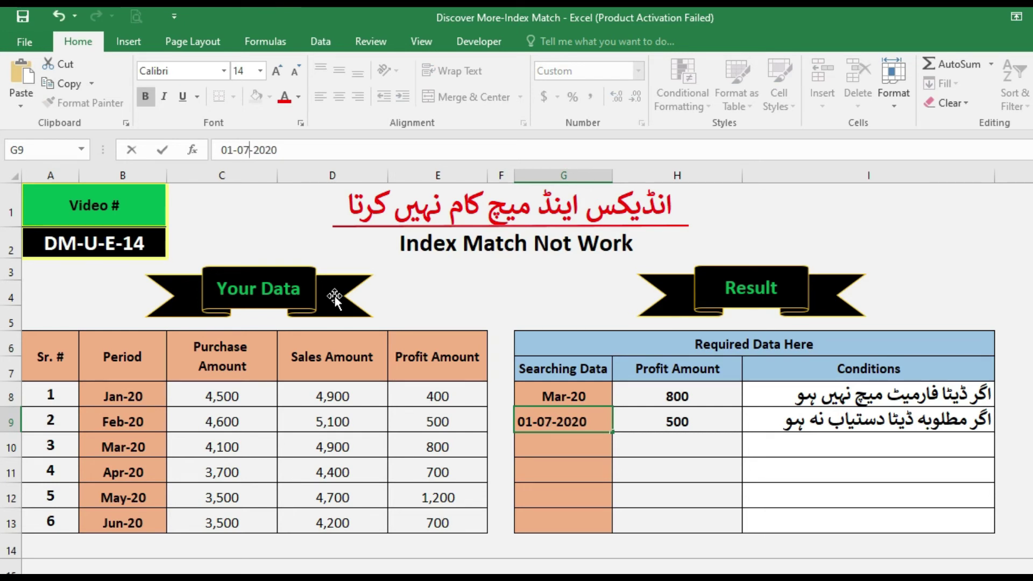
key(Return)
key(Up)
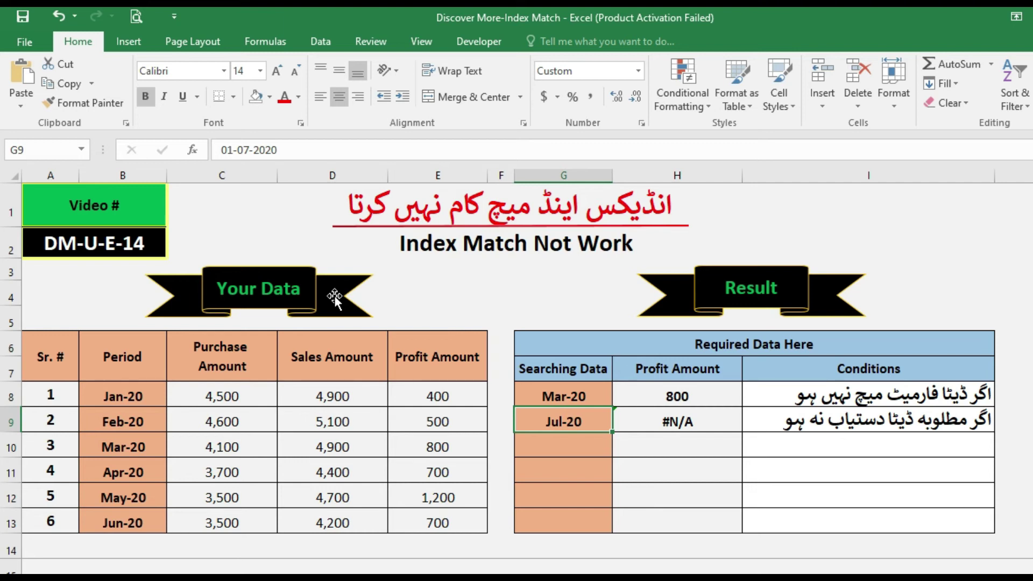
key(Right)
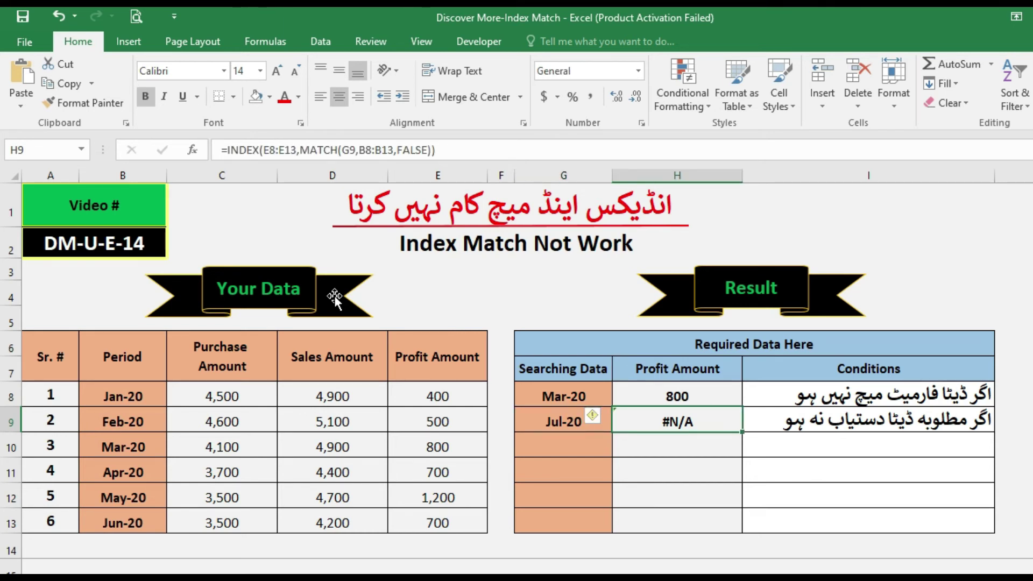
- Enter JUN-20 in the third Searching Data cell, G10
click(571, 446)
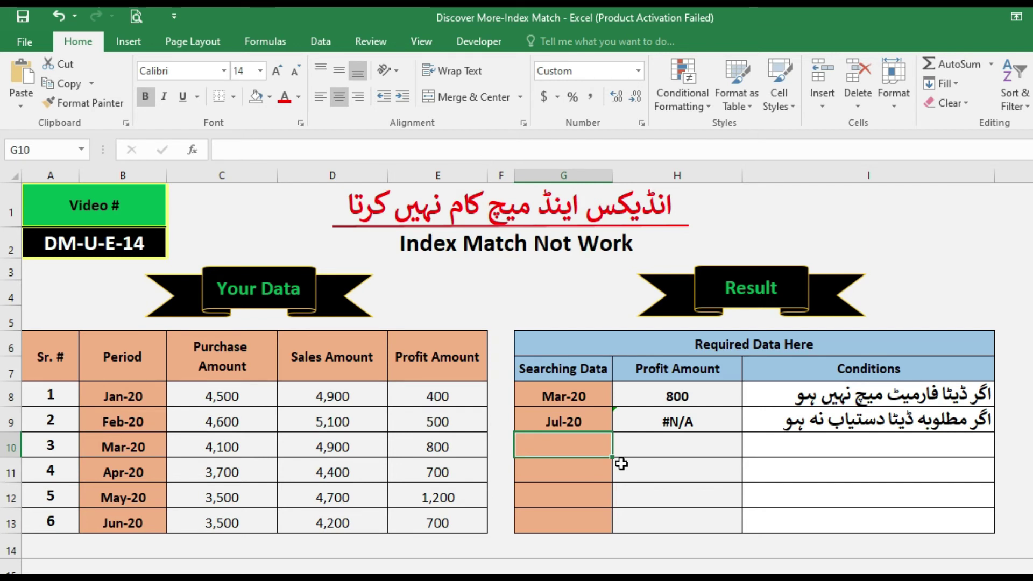
text(JUN-)
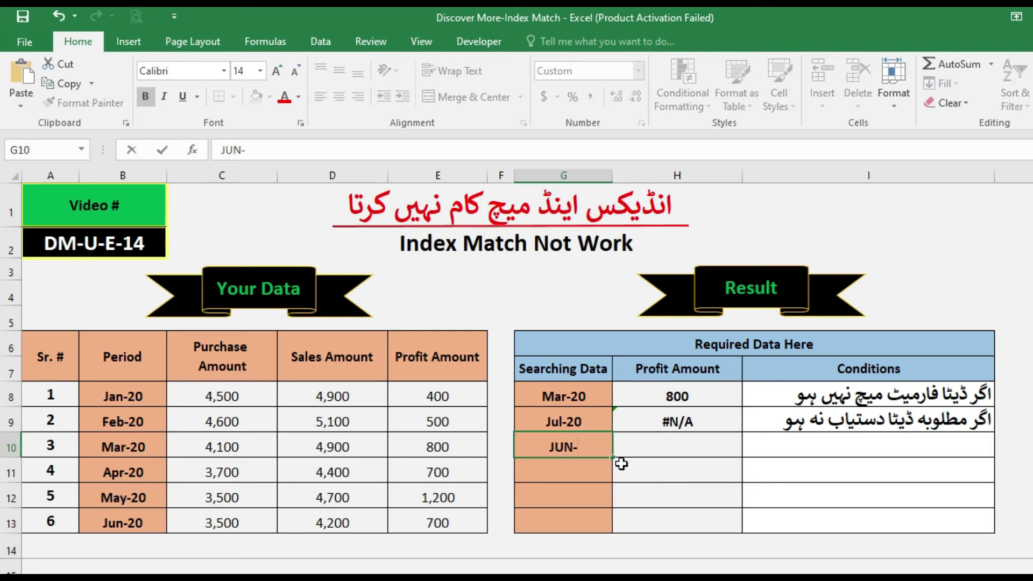
text(20)
key(Return)
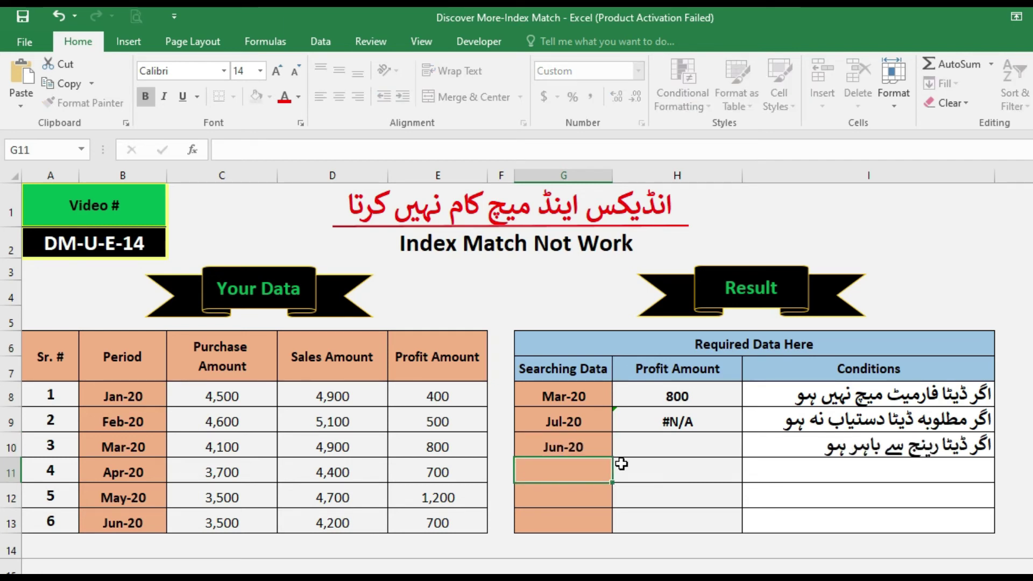
key(Up)
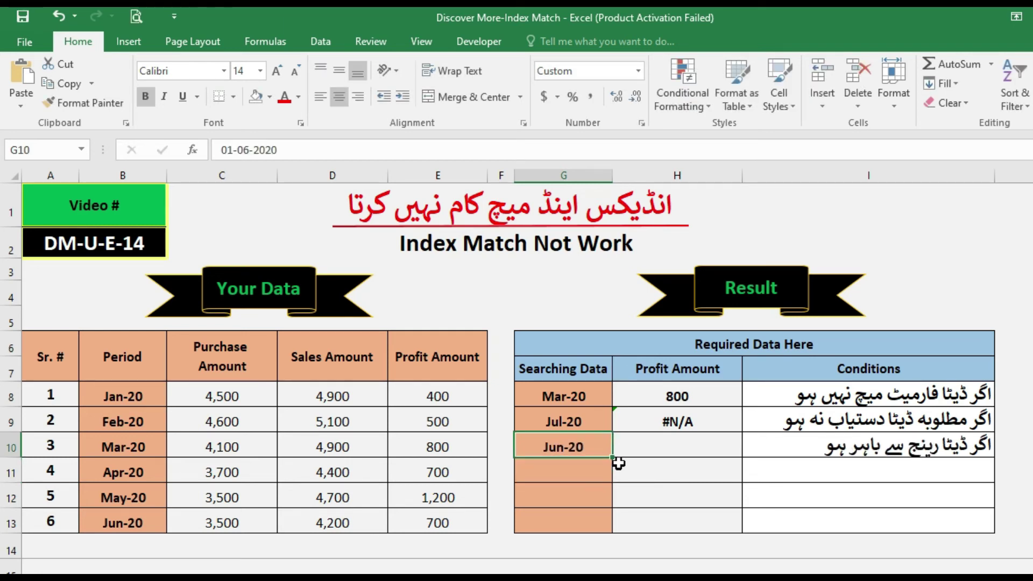
- Enter =INDEX(E8:E13,MATCH(G10,B8:B13,FALSE)) in Profit Amount cell H10 and center it
click(640, 451)
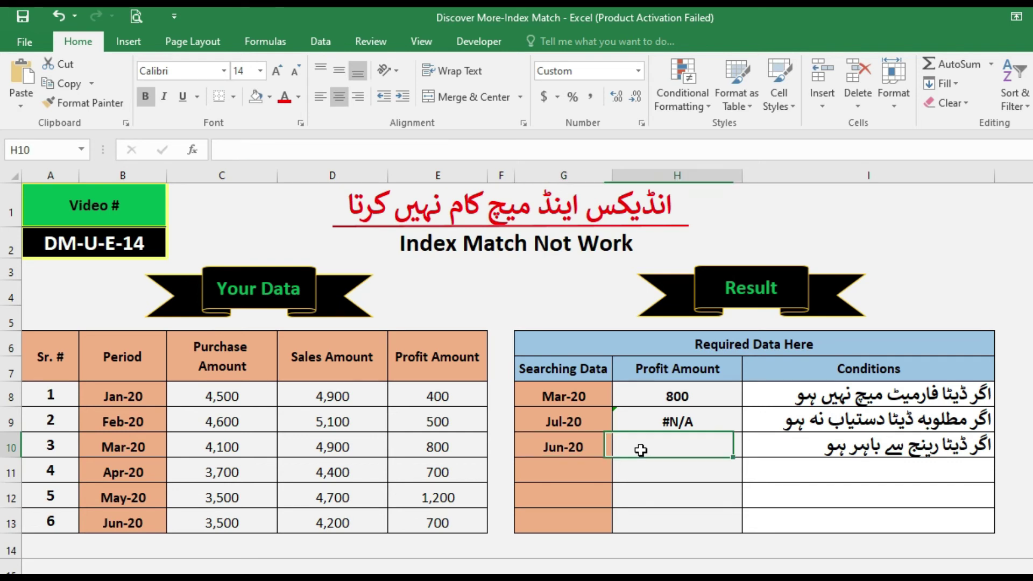
click(377, 151)
text(=INDEX(E8:E13,MATCH(G8,B8:B13,FALSE)))
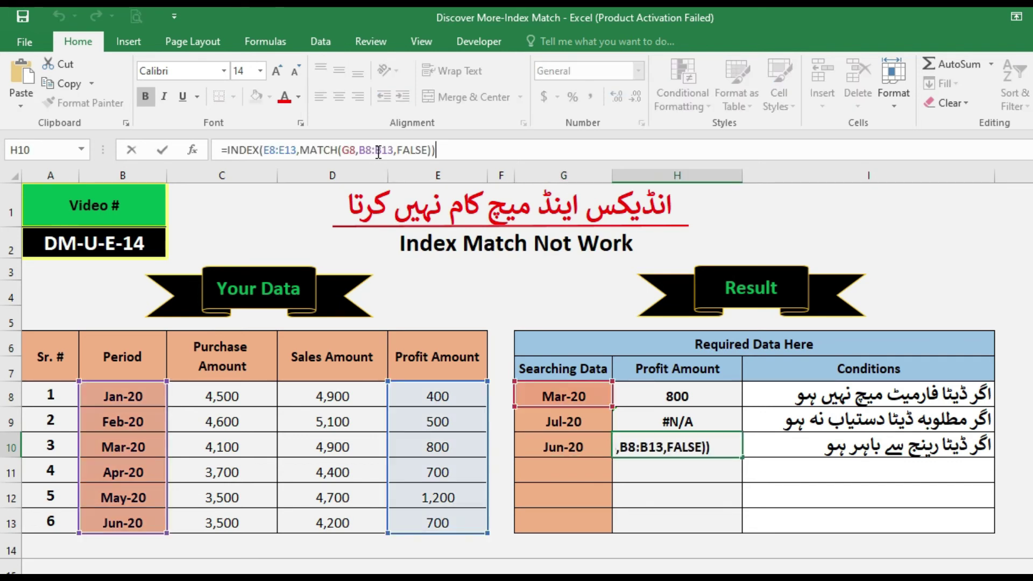
click(350, 150)
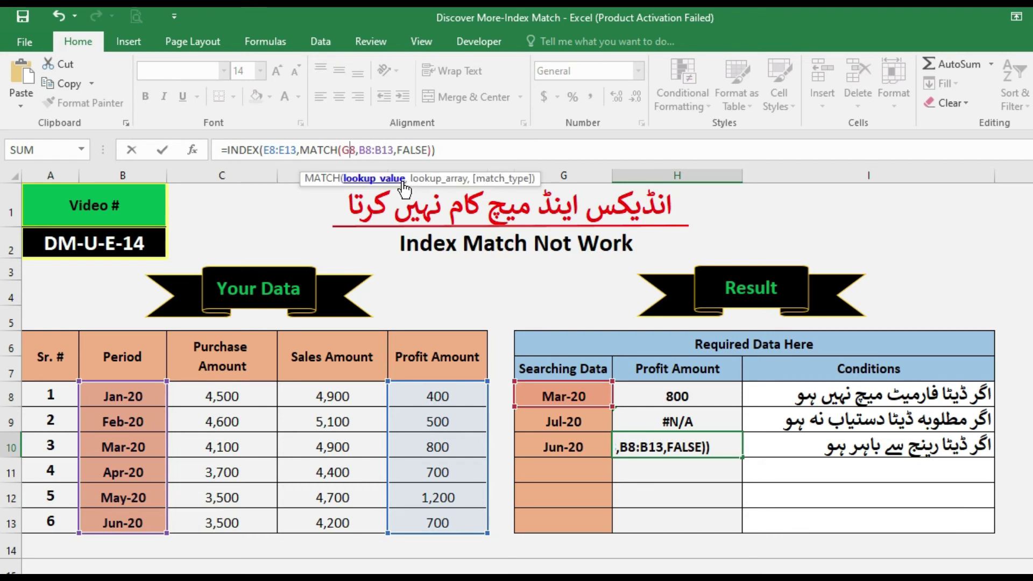
key(Delete)
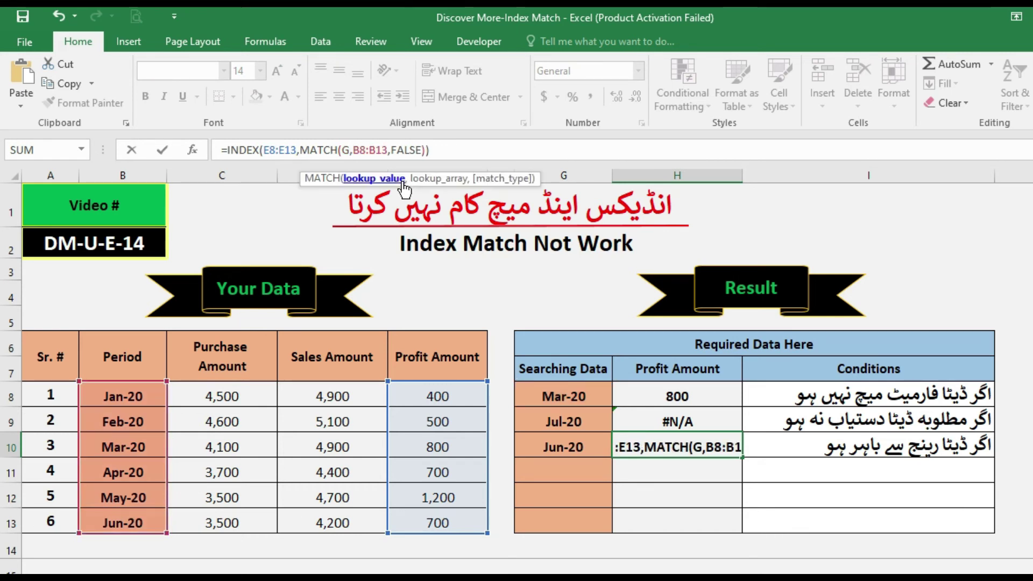
text(10)
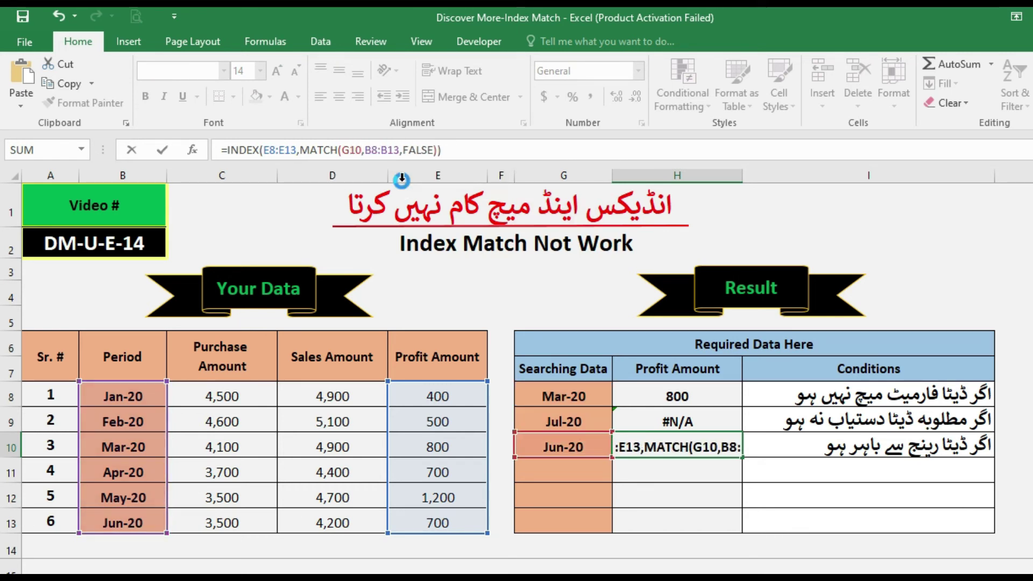
key(Return)
key(Up)
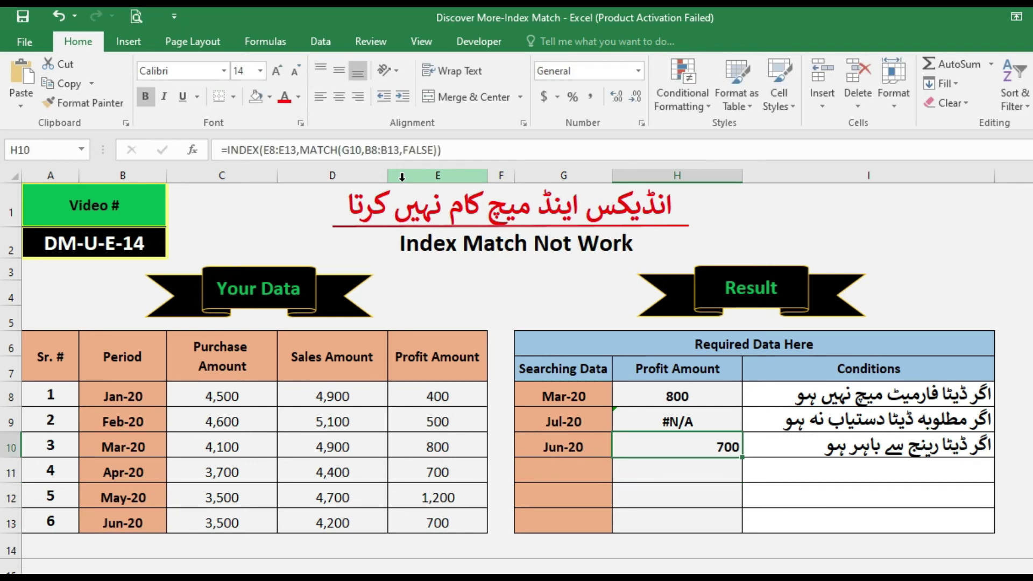
click(338, 98)
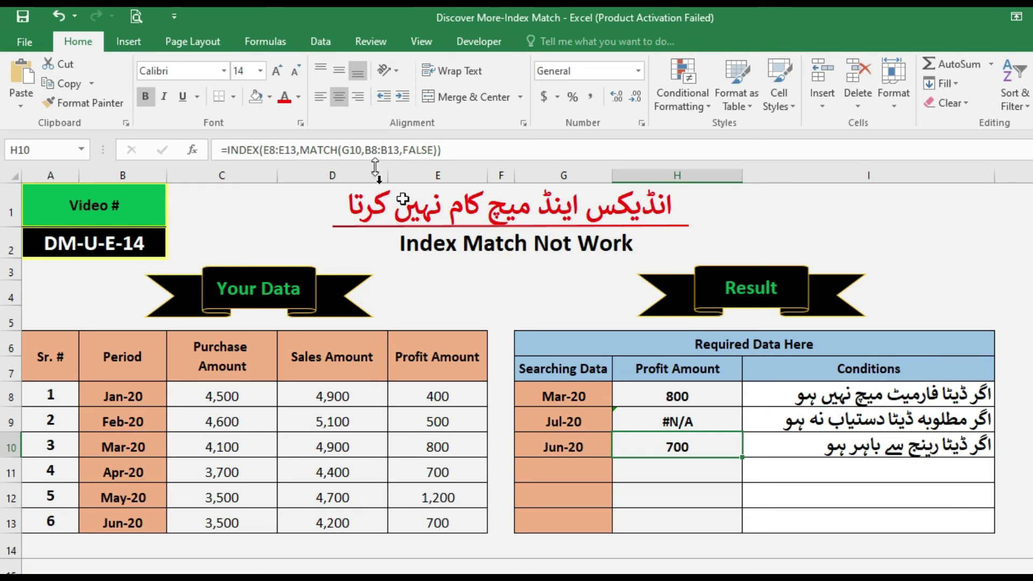
- Shorten the H10 formula's ranges to E8:E12 for INDEX and B8:B12 for MATCH, excluding the Jun-20 row
click(293, 150)
text(2)
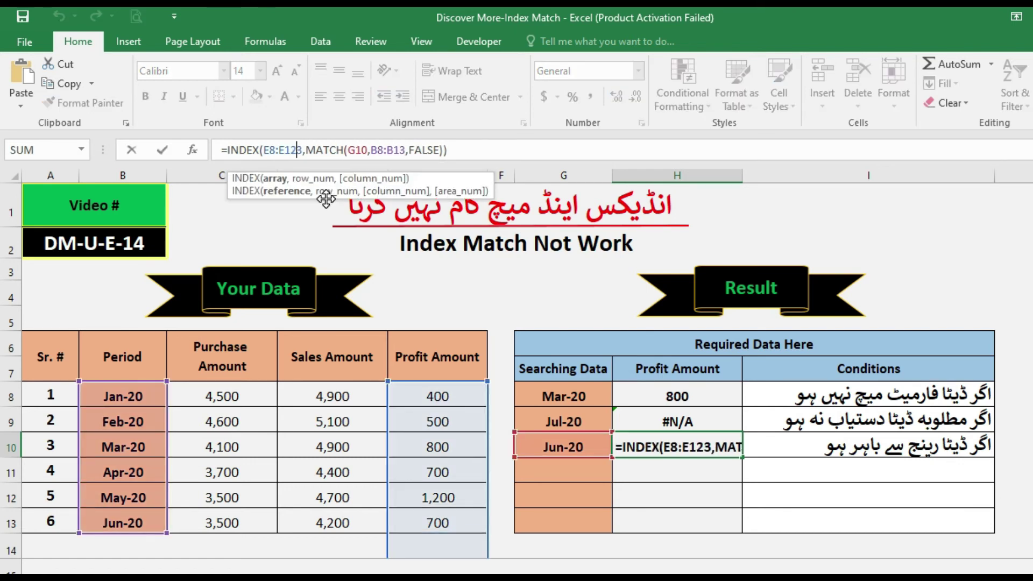
key(Delete)
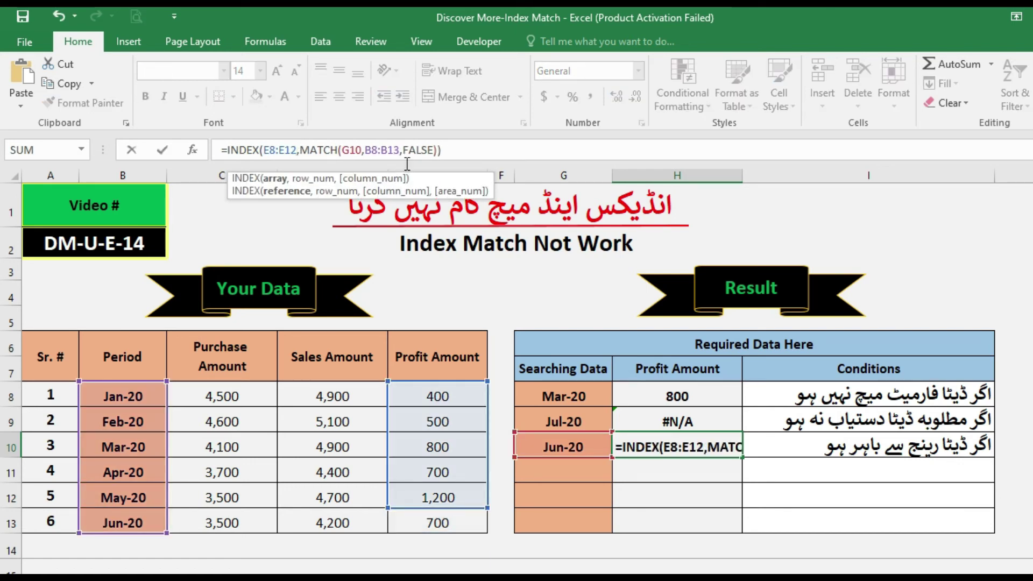
click(394, 150)
text(2)
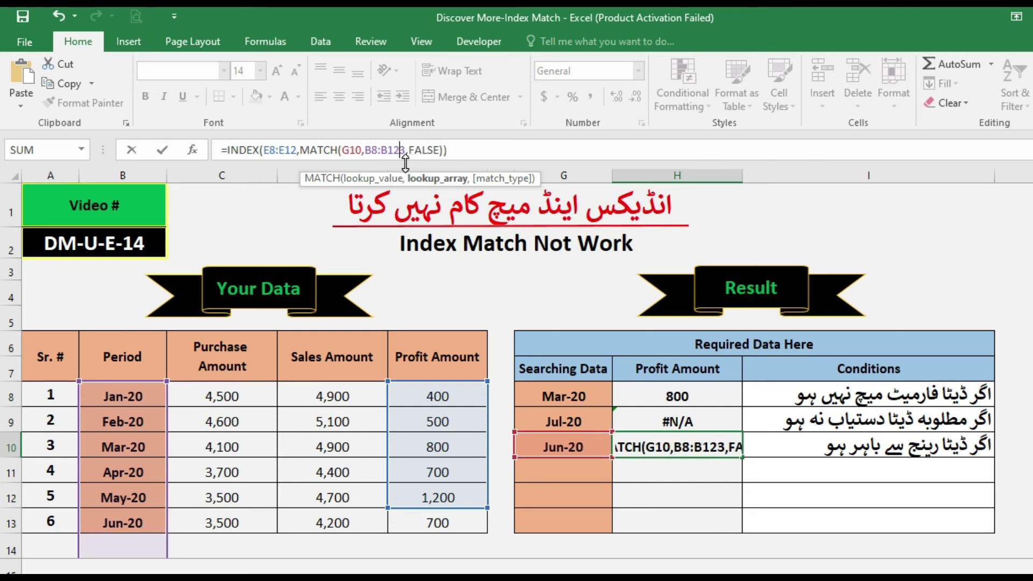
key(Delete)
key(Return)
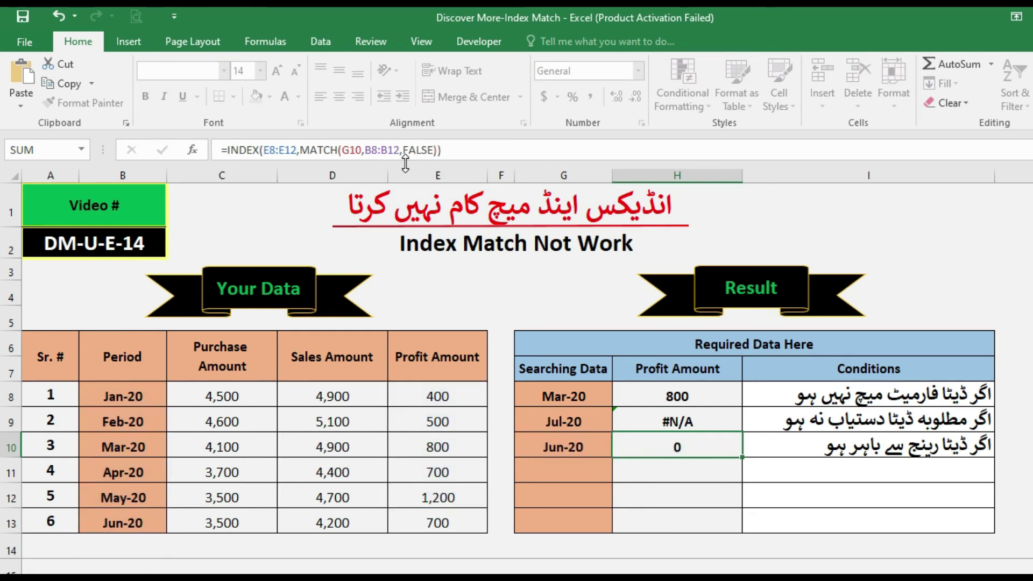
key(Up)
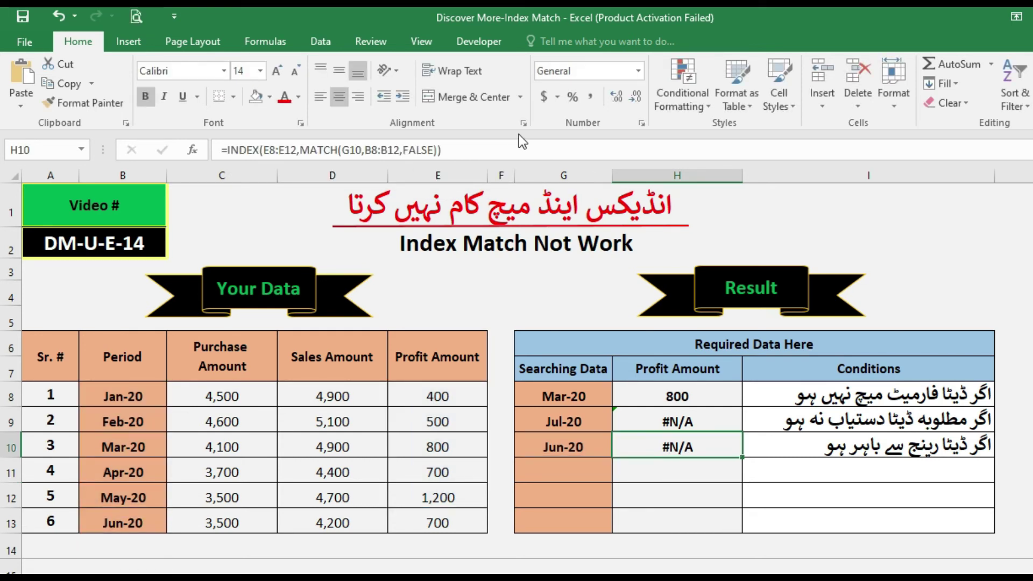
click(496, 150)
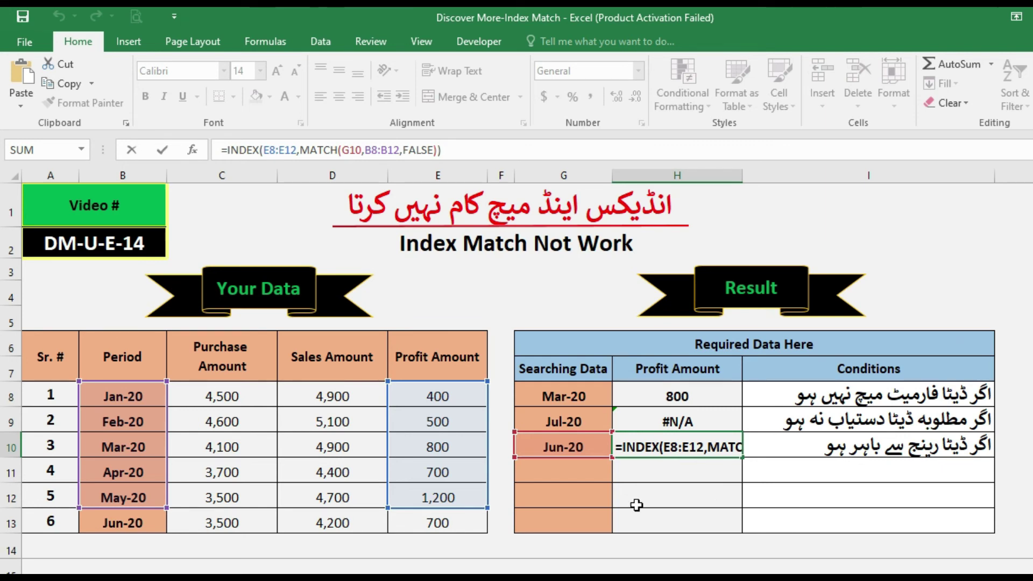
key(ctrl+Return)
key(Return)
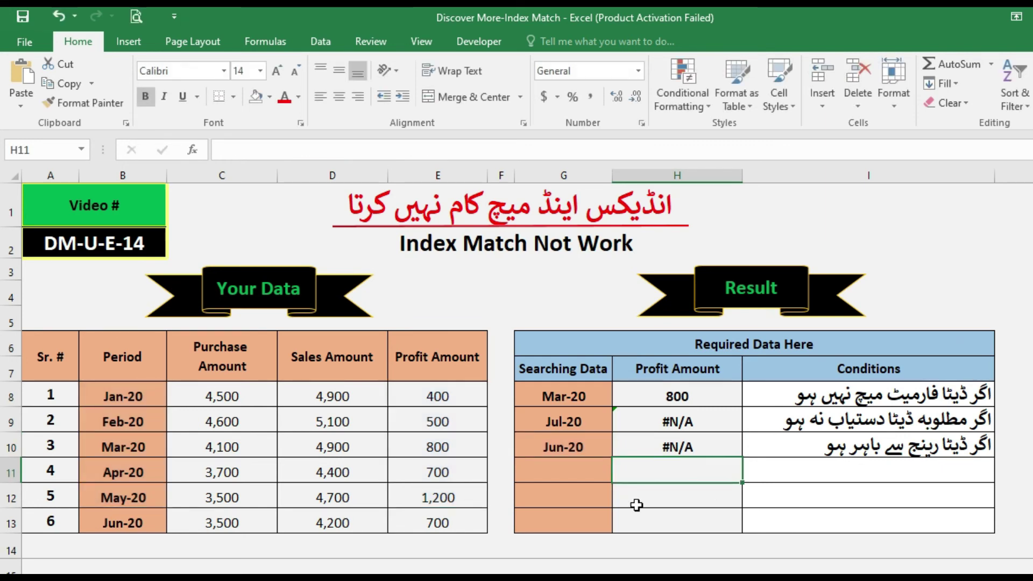
key(Up)
key(Down)
- Enter JUN-20 in the fourth Searching Data cell, G11
click(569, 472)
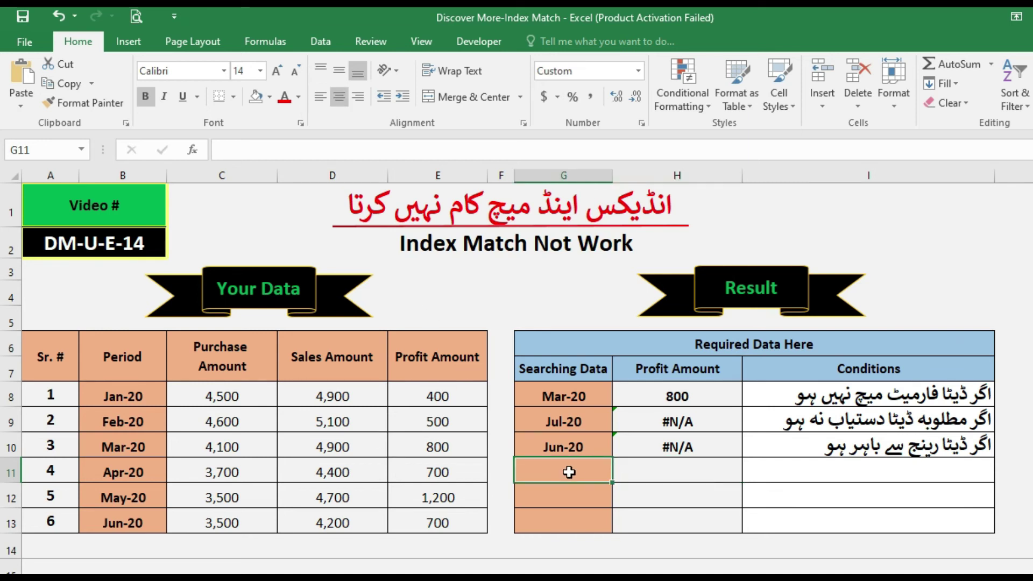
text(JUN-20)
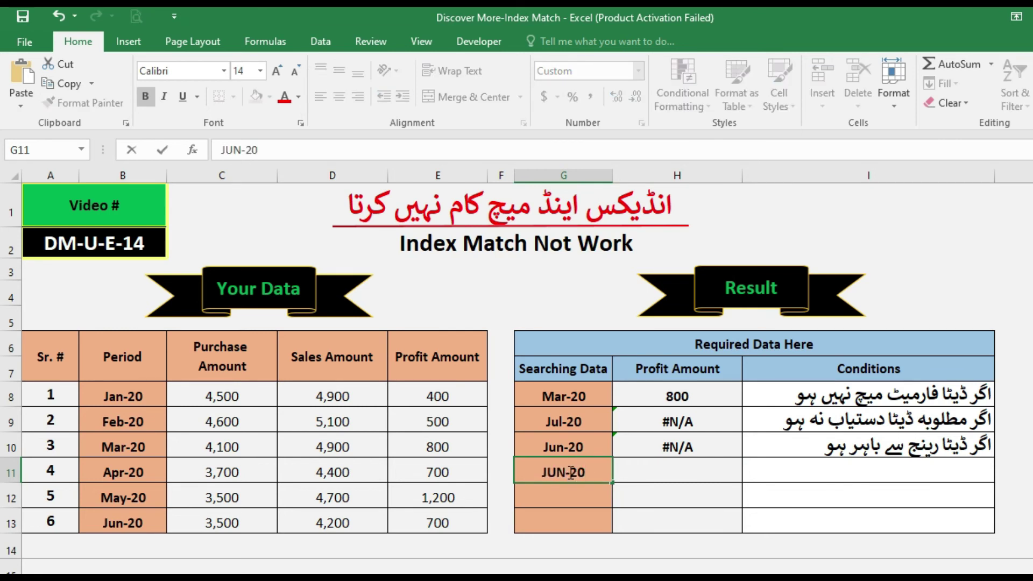
key(ctrl+Return)
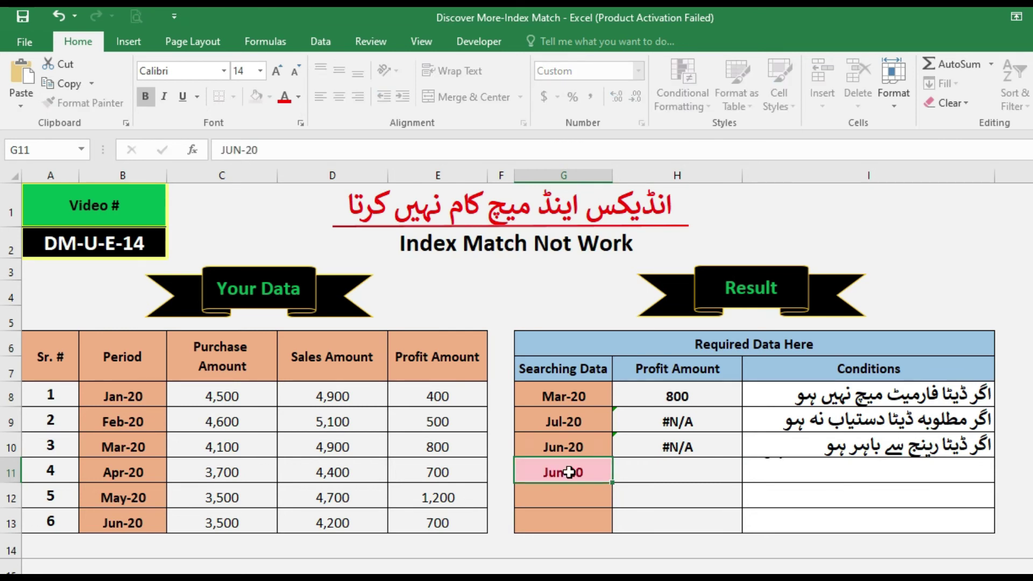
key(Tab)
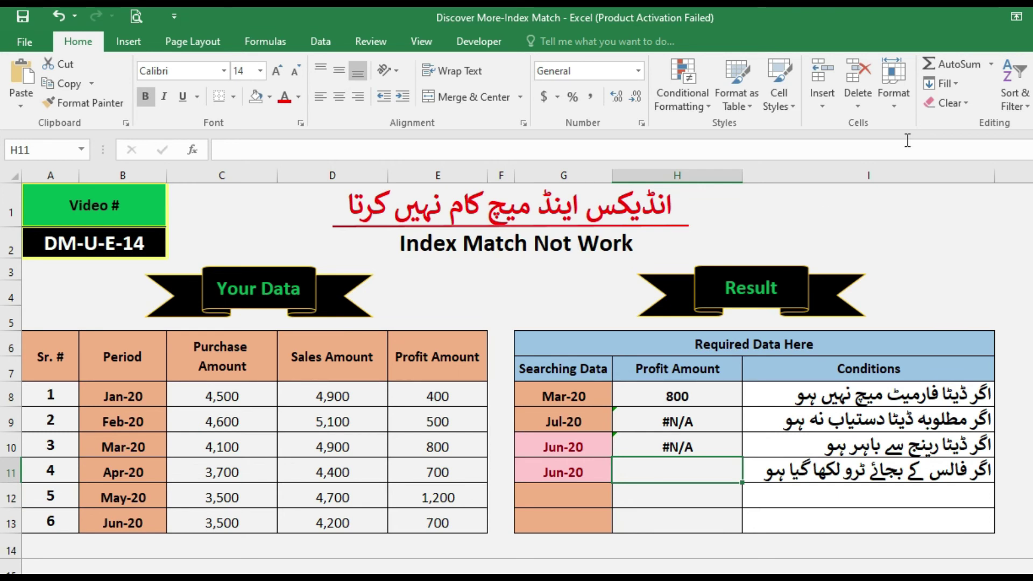
- Enter =INDEX(E8:E12,MATCH(G11,B8:B12,TRUE)) in Profit Amount cell H11, using TRUE as the match type, and center it
click(339, 150)
text(=INDEX(E8:E12,MATCH(G11,B8:B12,FALSE)))
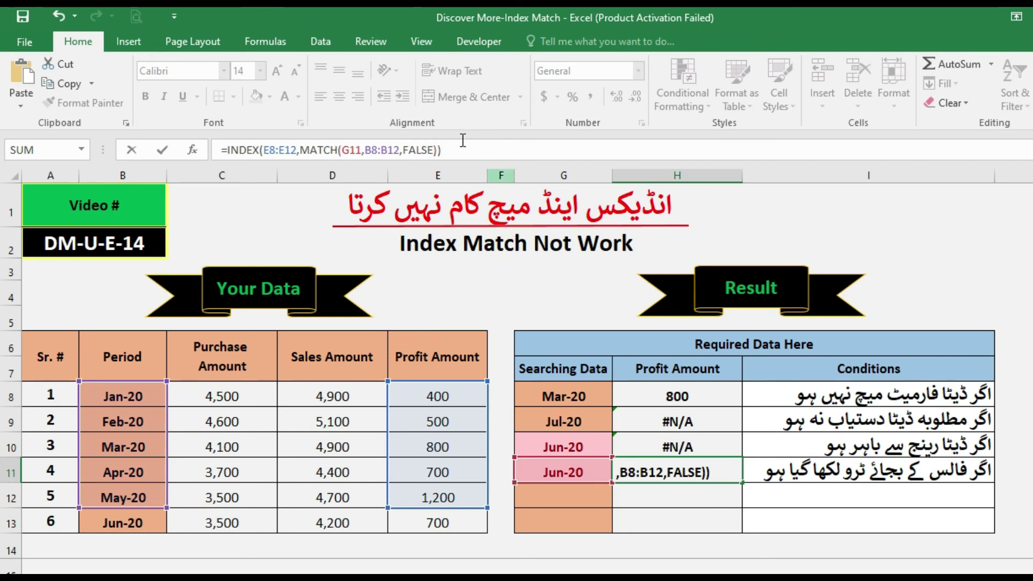
click(405, 149)
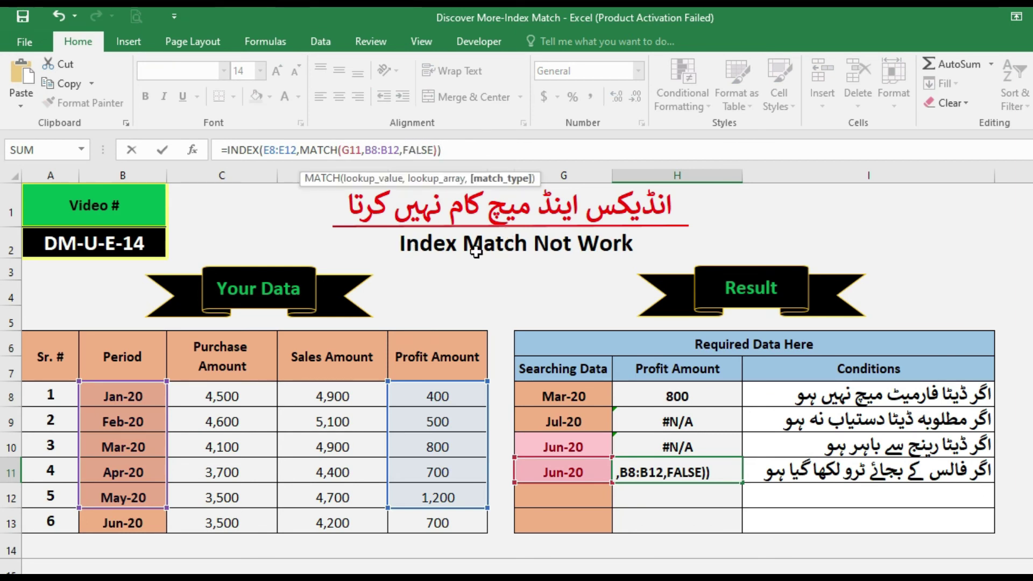
key(Delete)
key(Delete)
key(Delete)
key(Delete)
key(Delete)
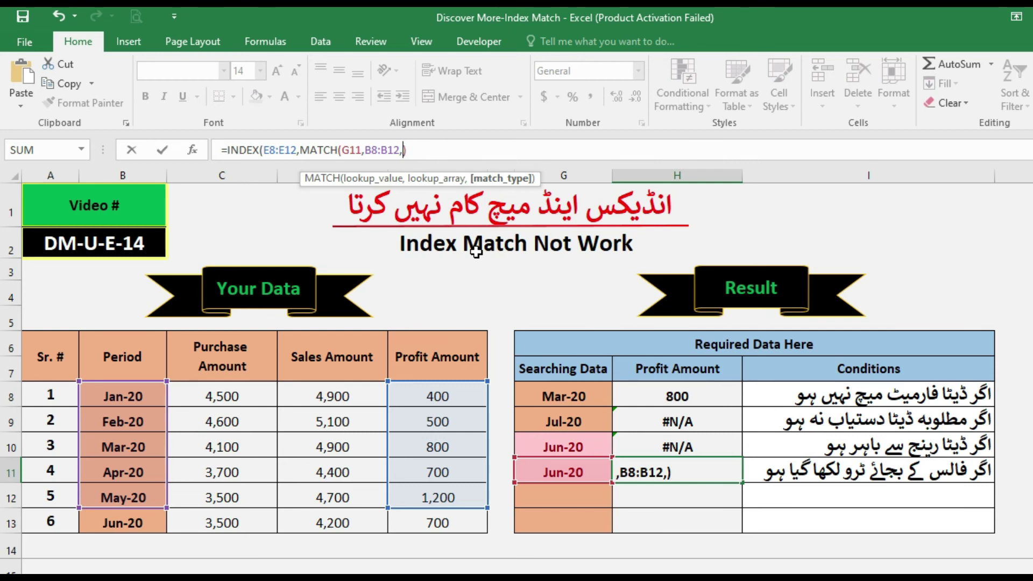
text(TRUE)
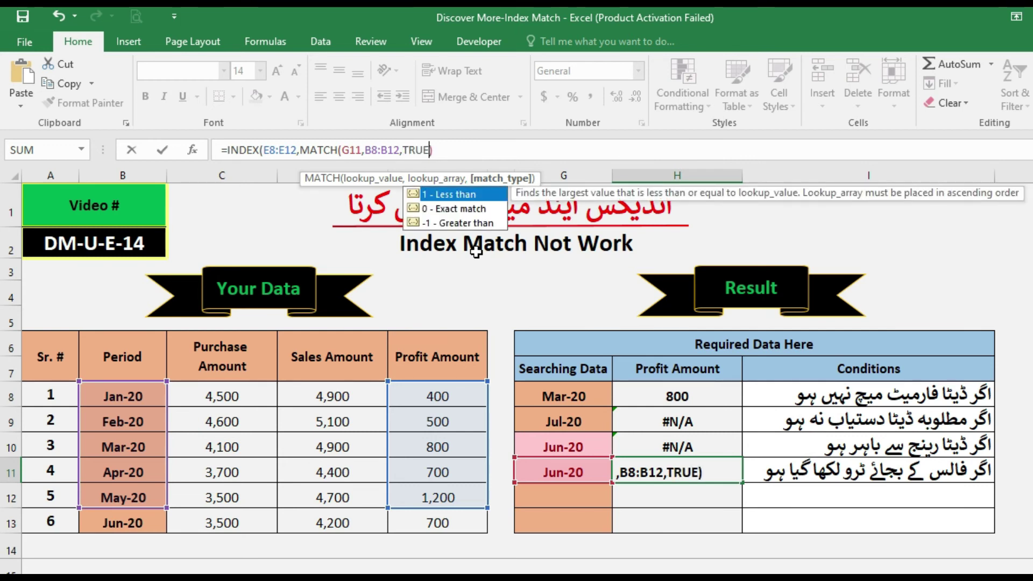
key(Right)
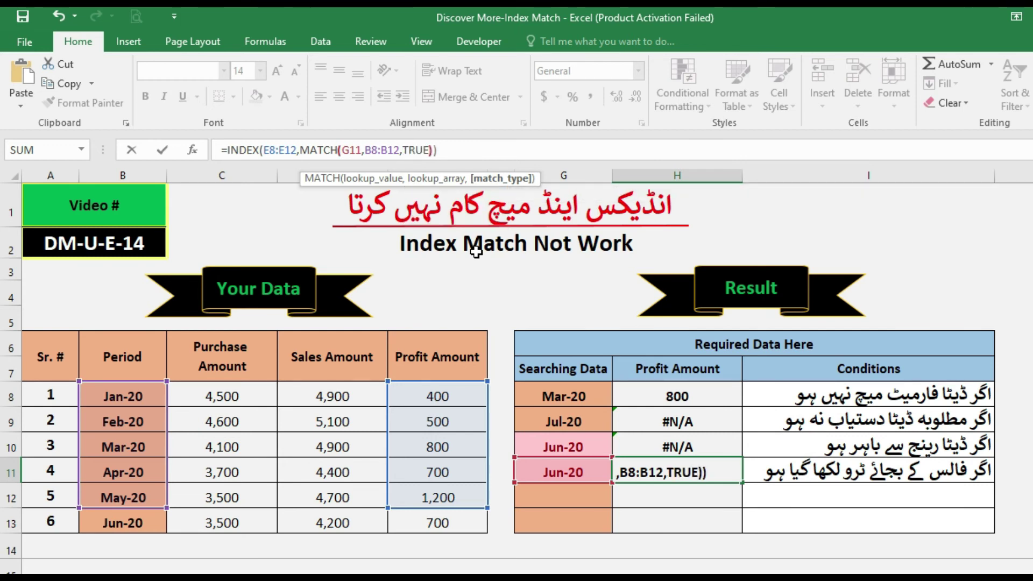
key(Return)
key(Up)
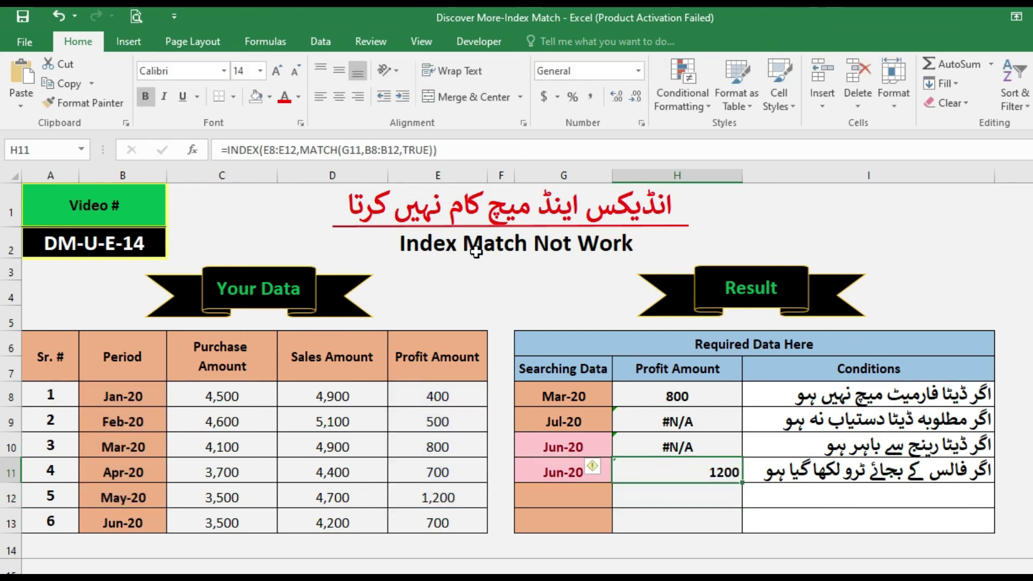
click(338, 104)
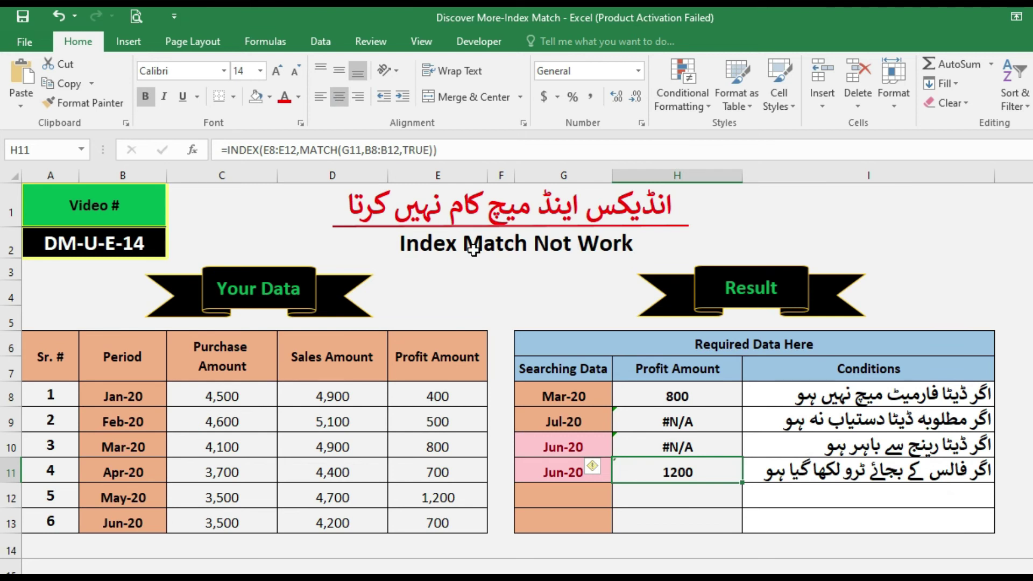
- Examine the H11 formula's referenced ranges against its lookup date in G11
click(558, 472)
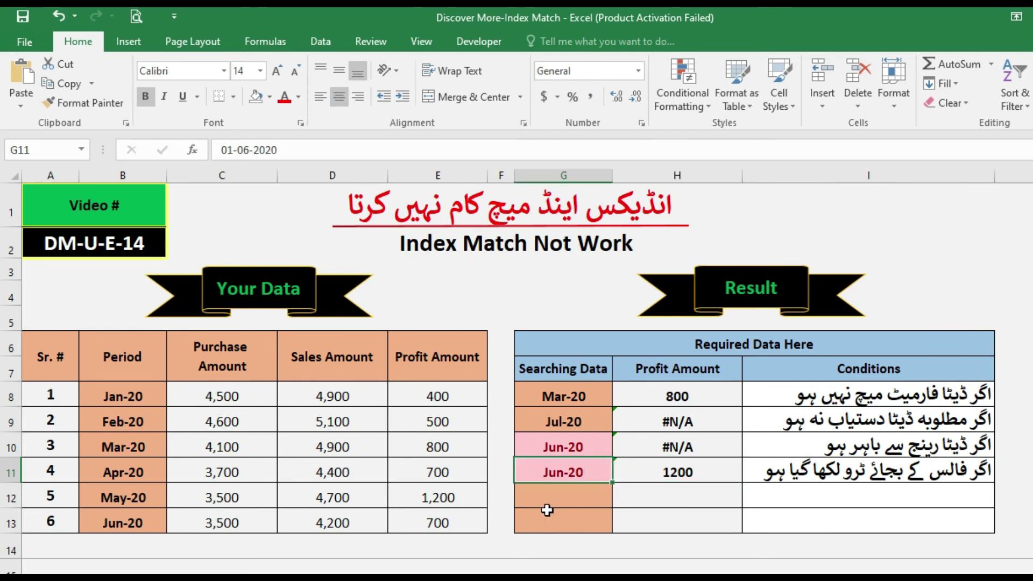
click(667, 474)
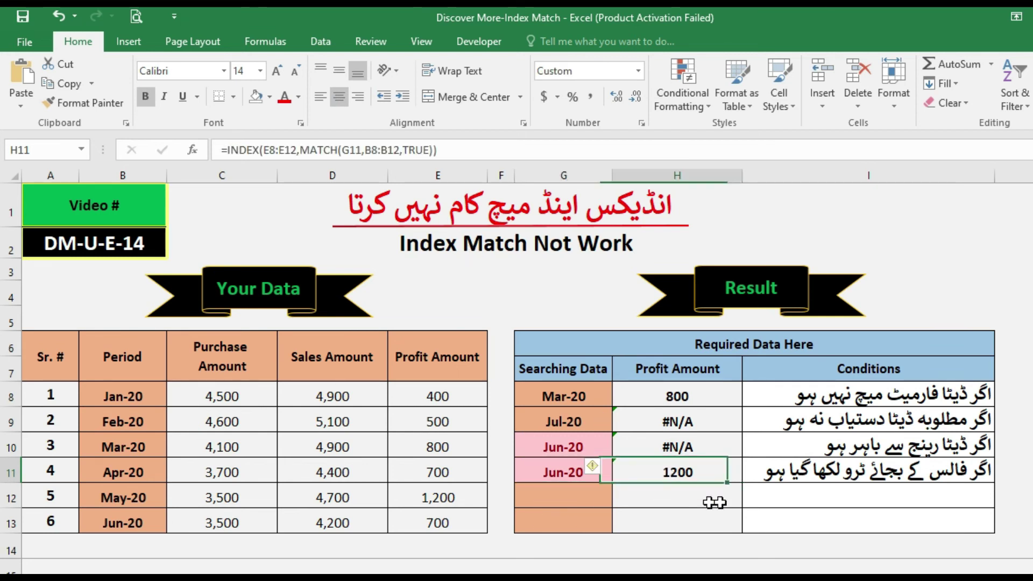
click(455, 149)
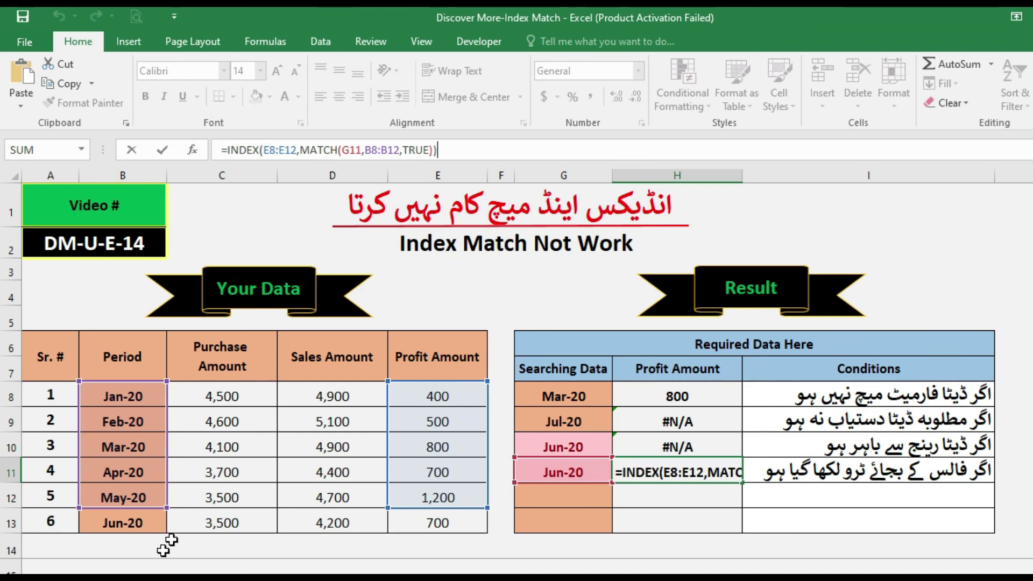
key(ctrl+Return)
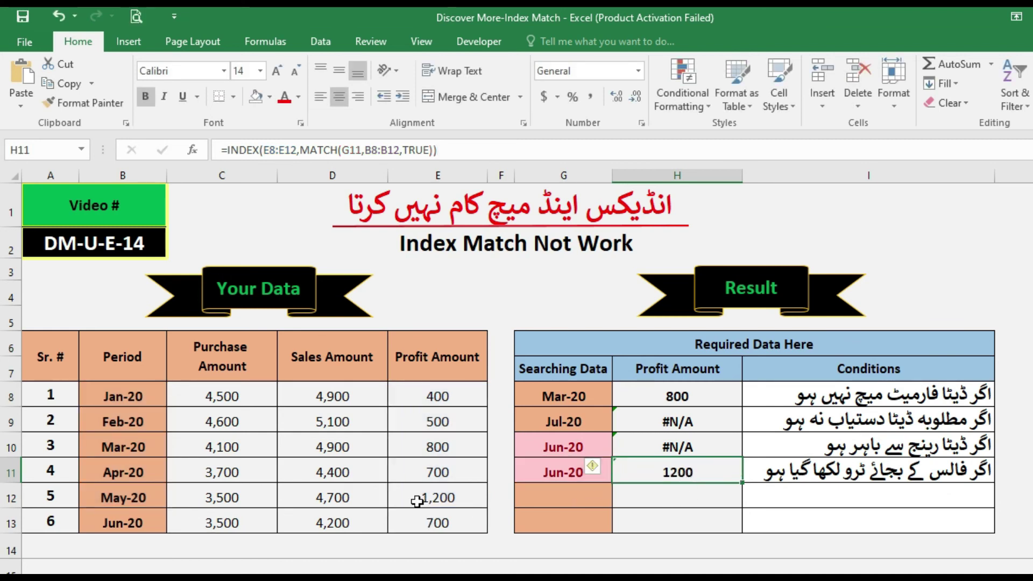
click(551, 469)
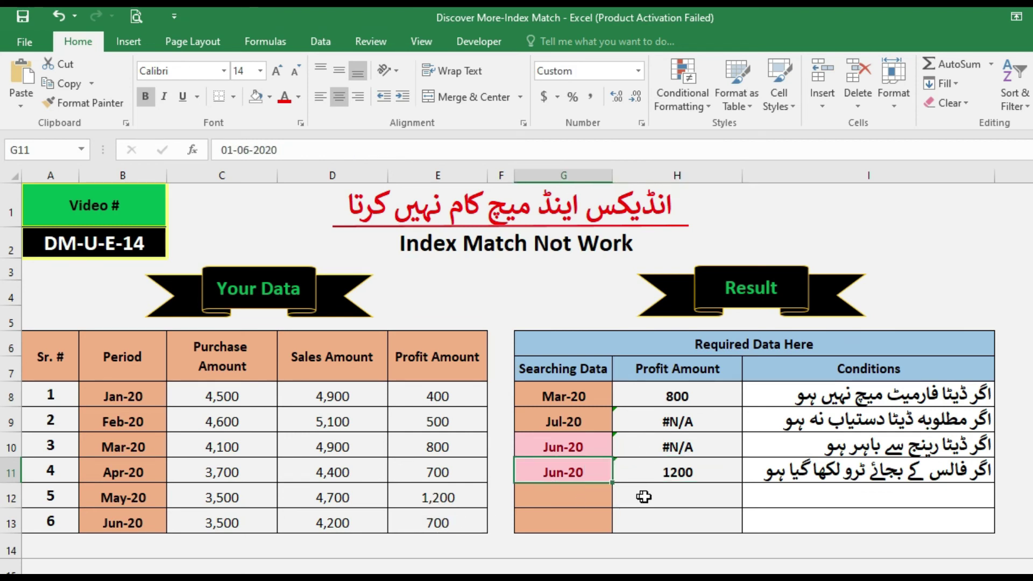
- Change the match type in the H11 formula to FALSE
click(705, 472)
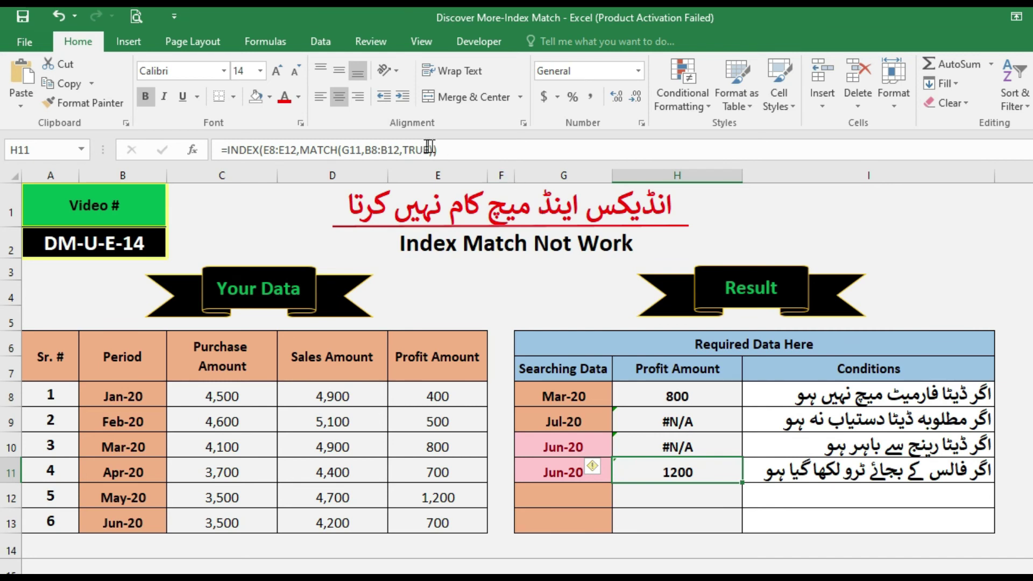
click(405, 146)
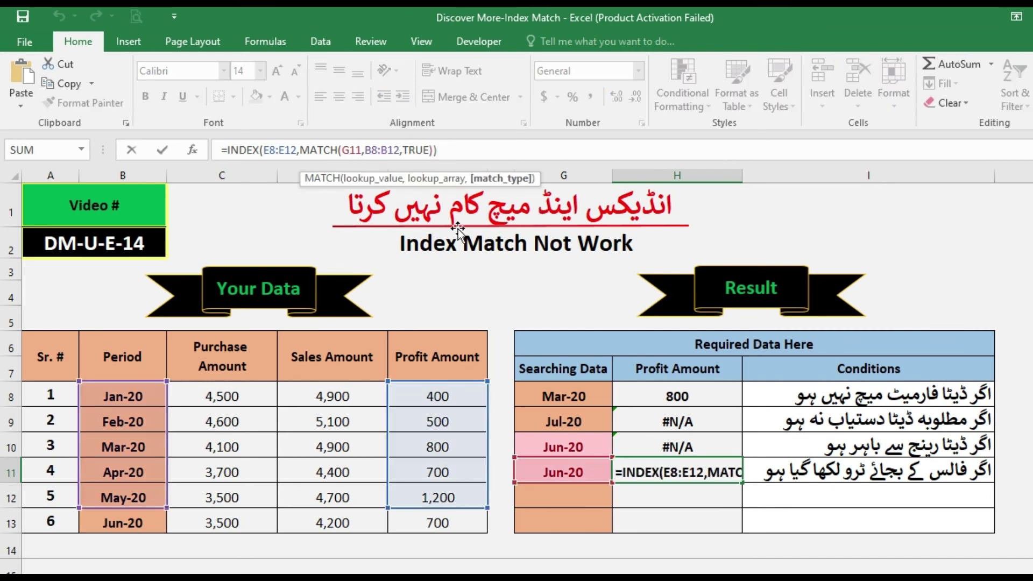
key(Delete)
key(Delete)
key(Delete)
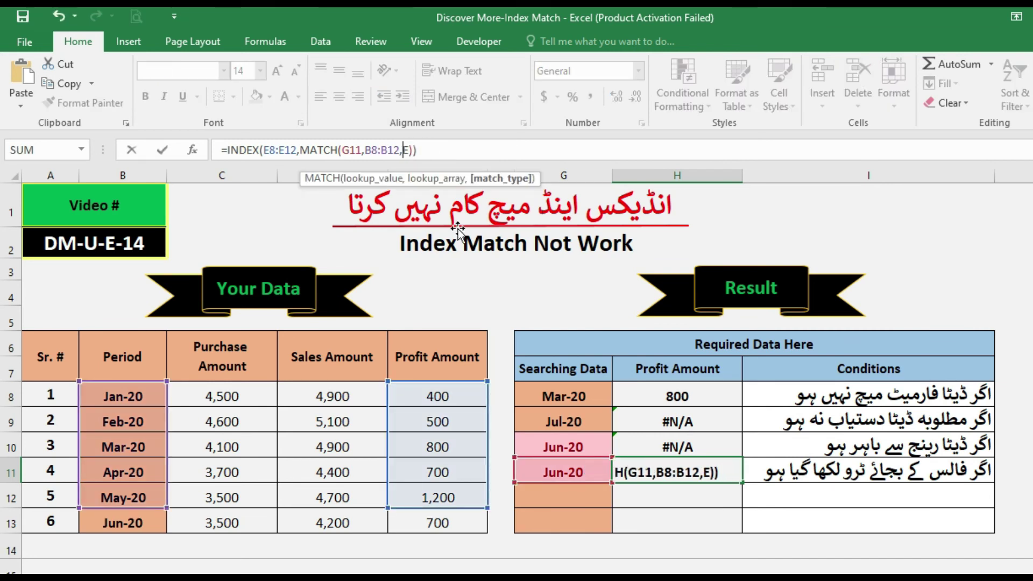
key(Delete)
text(FALSE)
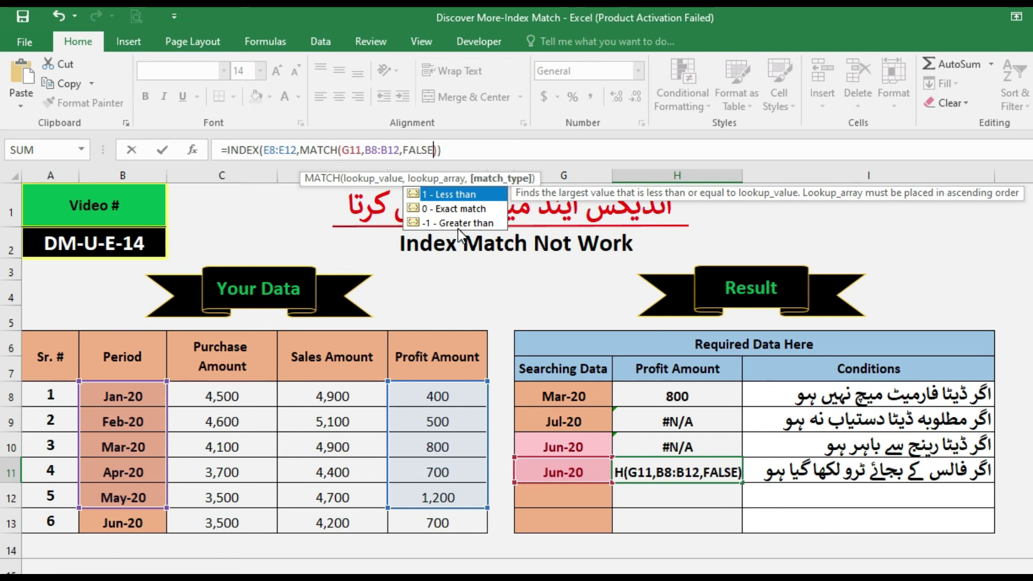
key(Return)
key(Up)
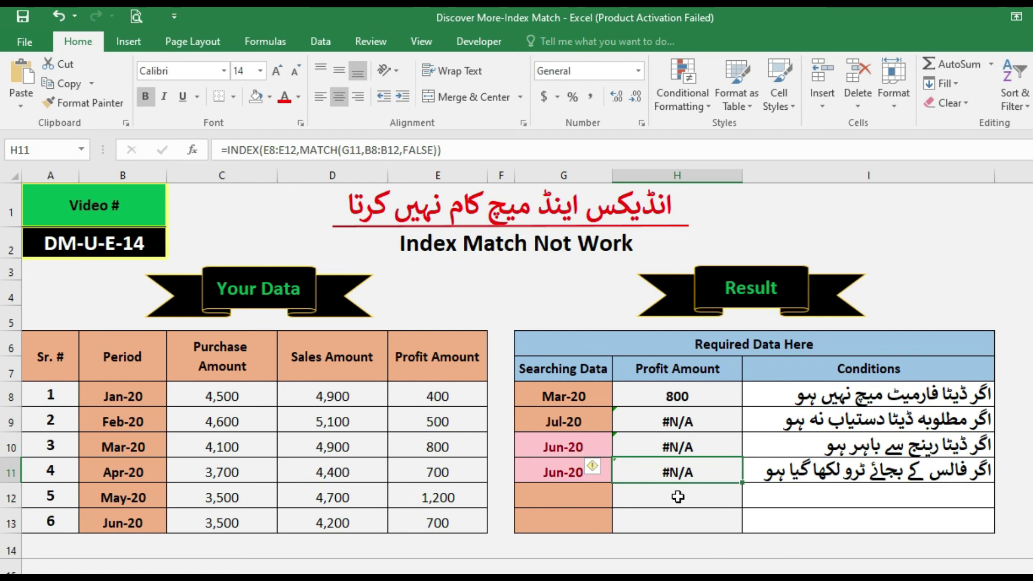
- Extend the H11 formula's ranges to E8:E13 for INDEX and B8:B13 for MATCH, including the Jun-20 row
click(293, 149)
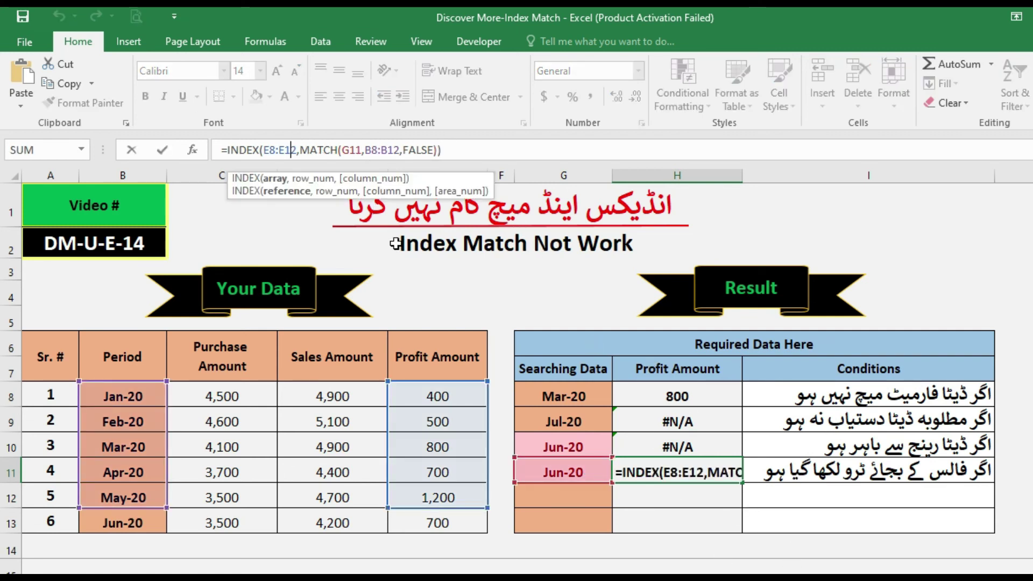
text(3)
key(Delete)
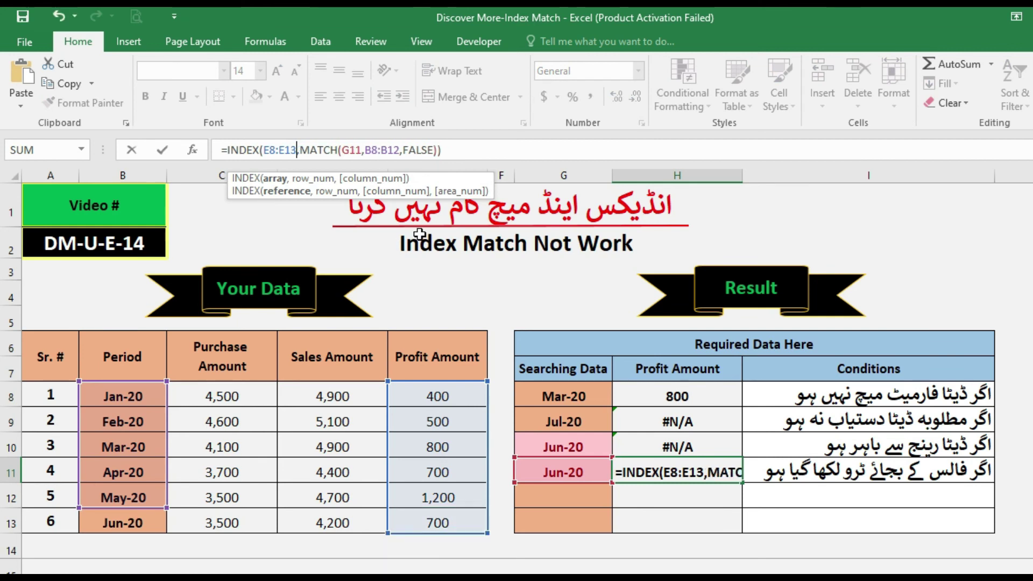
click(397, 149)
key(Delete)
text(3)
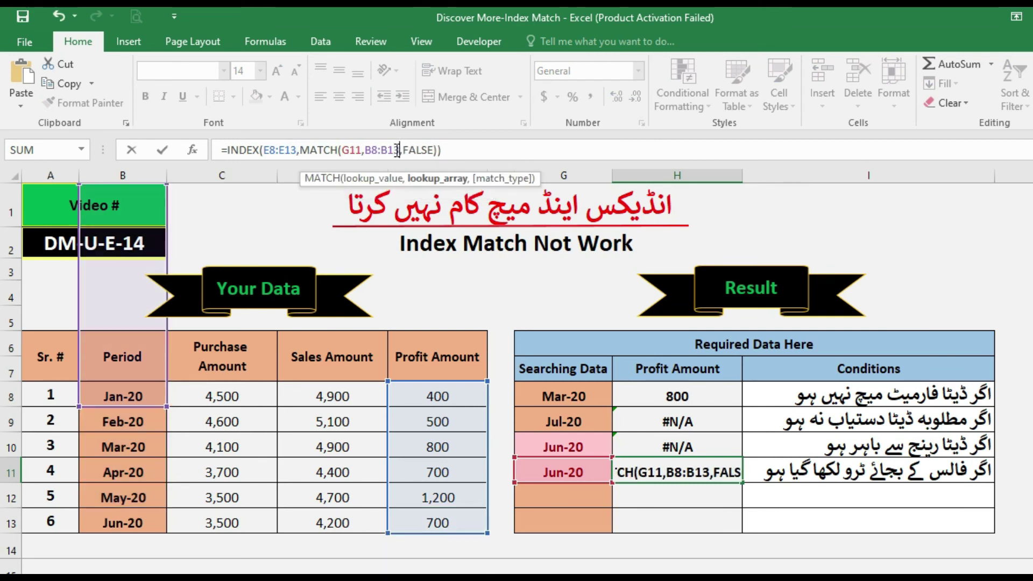
key(Return)
key(Up)
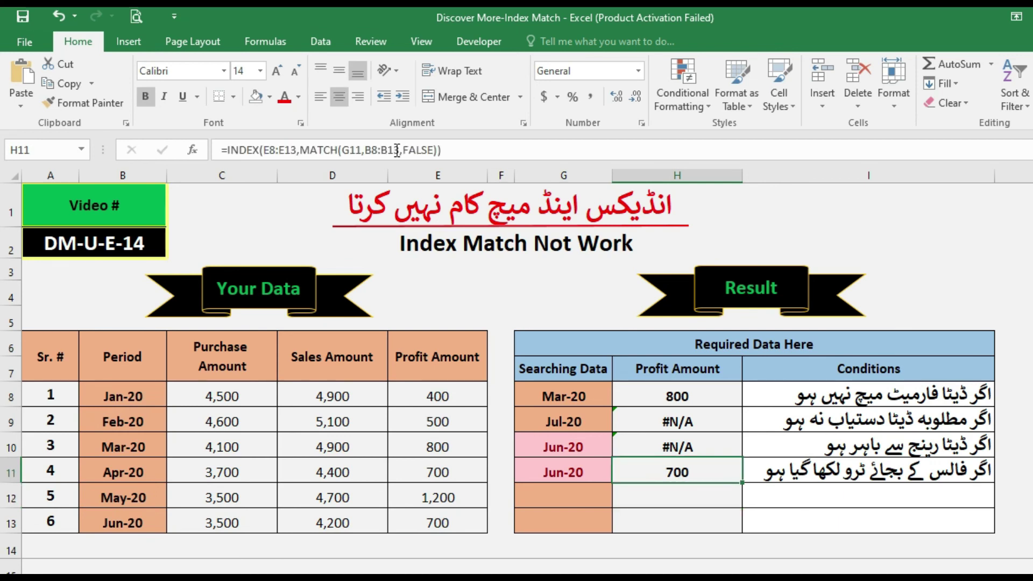
click(566, 472)
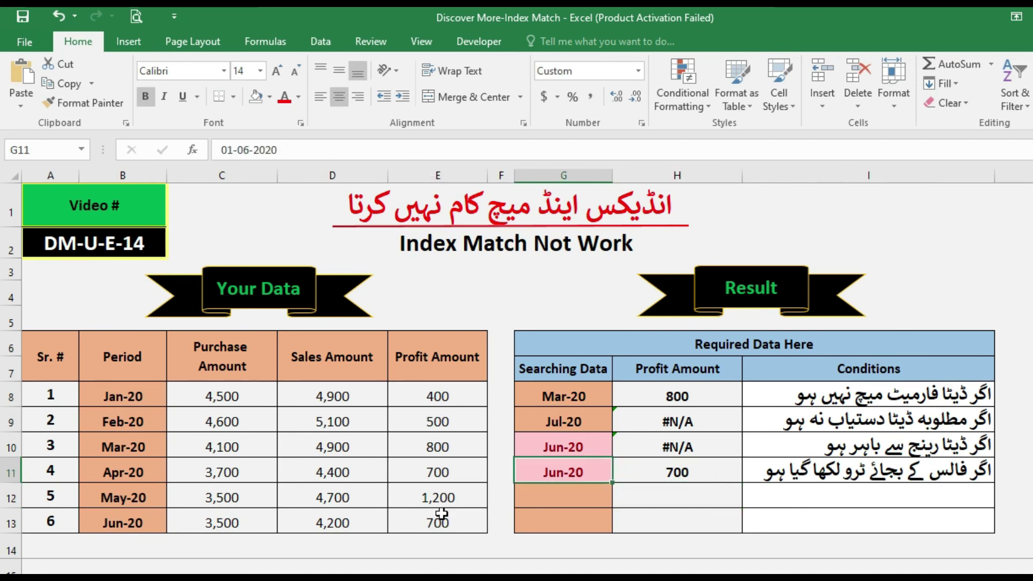
click(682, 463)
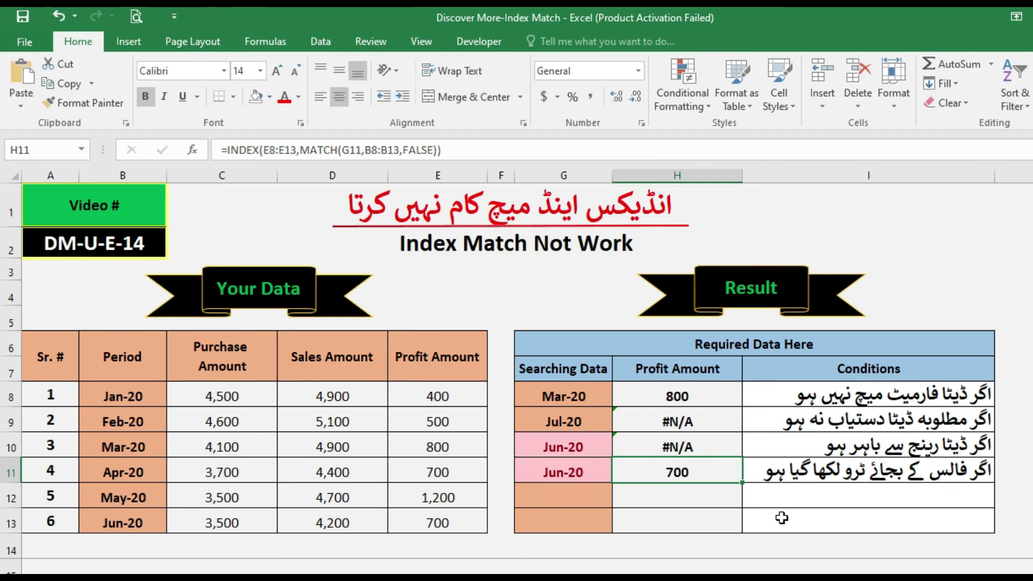
- Enter JUN-20 in the fifth Searching Data cell, G12
click(677, 501)
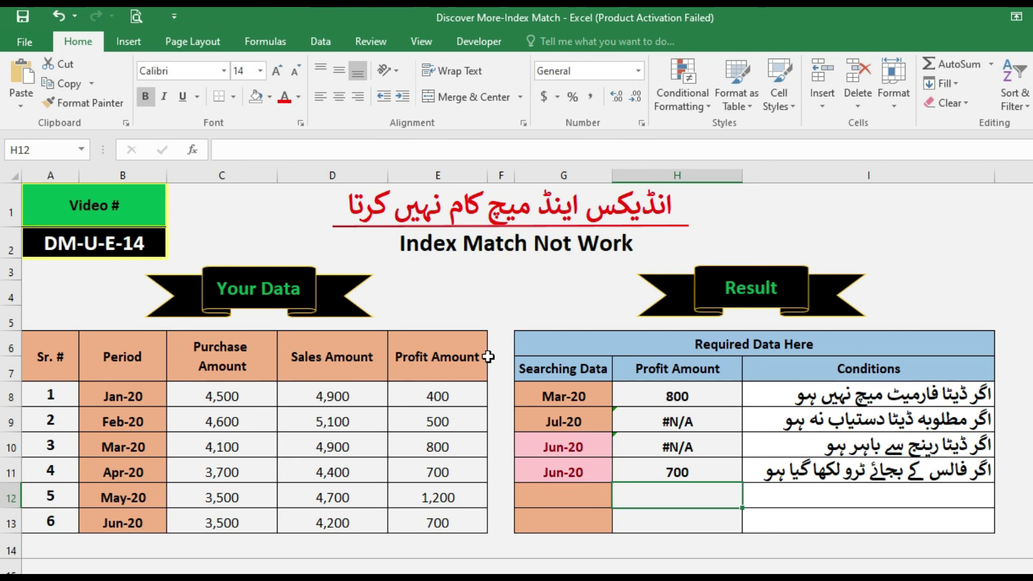
click(537, 488)
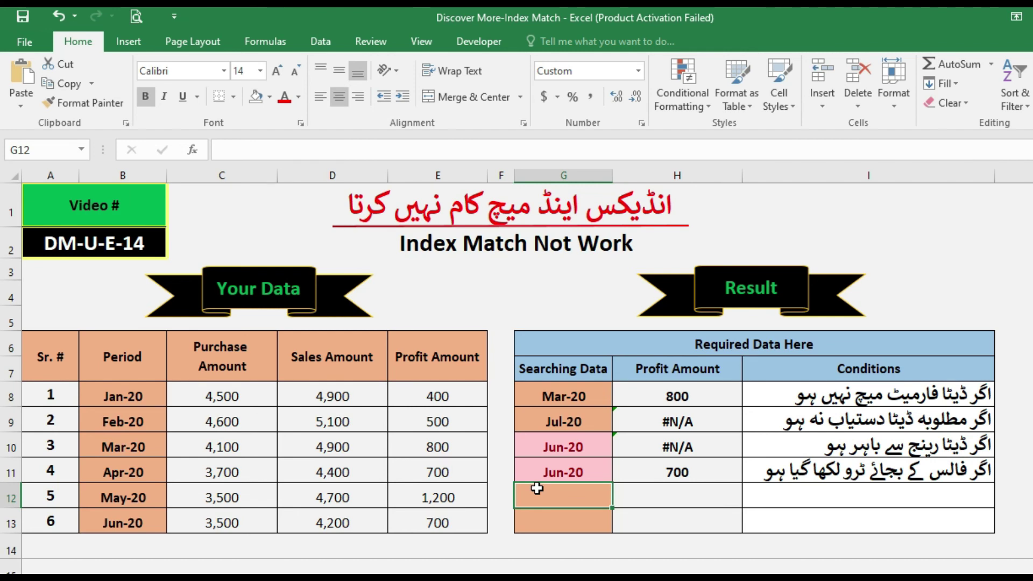
double_click(537, 488)
text(JAN)
key(BackSpace)
key(BackSpace)
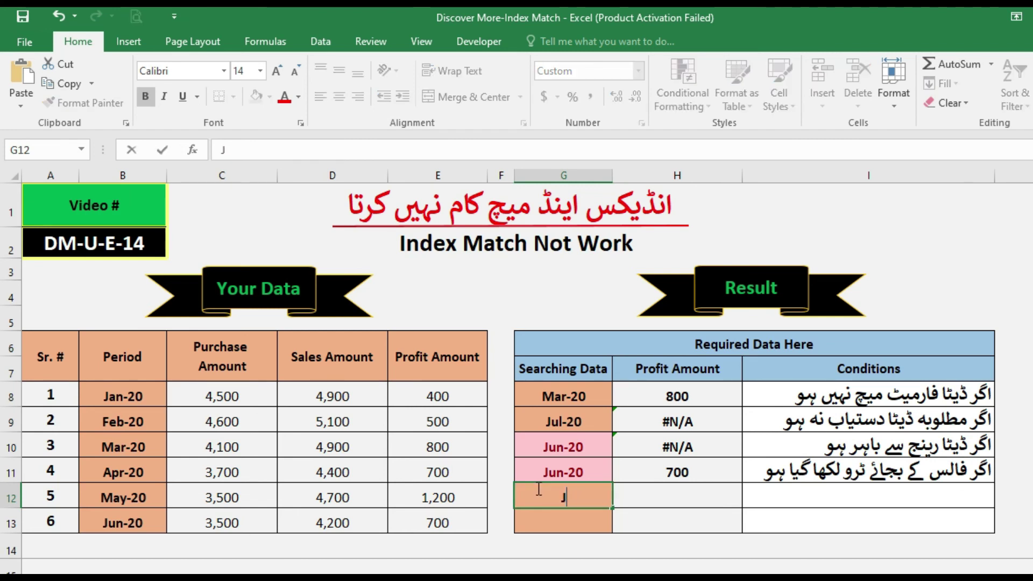
text(UN-20)
key(Return)
key(Up)
key(Right)
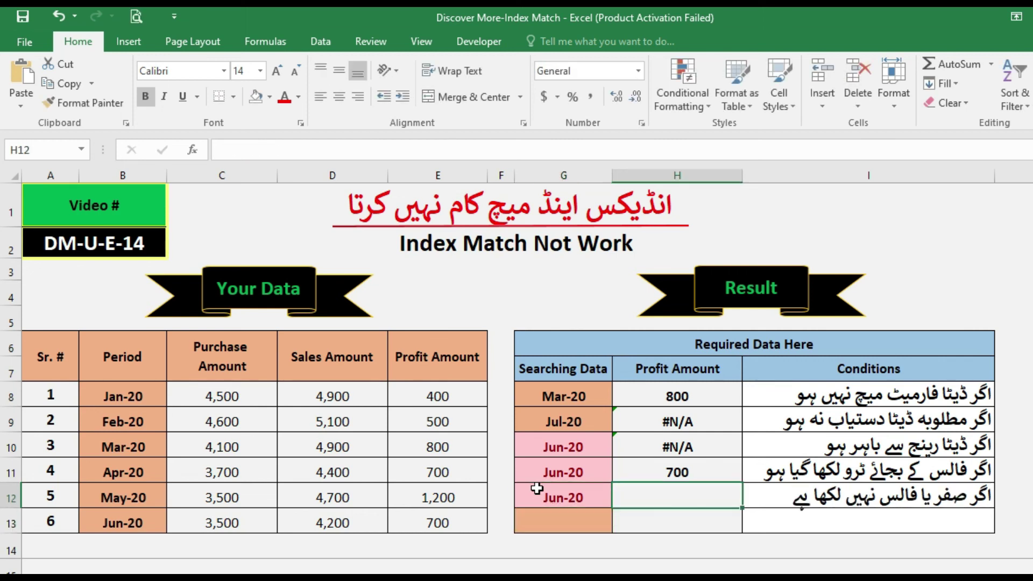
- Enter =INDEX(E8:E12,MATCH(G12,B8:B12)) in H12 with the match type omitted, and center the cell's content
click(376, 149)
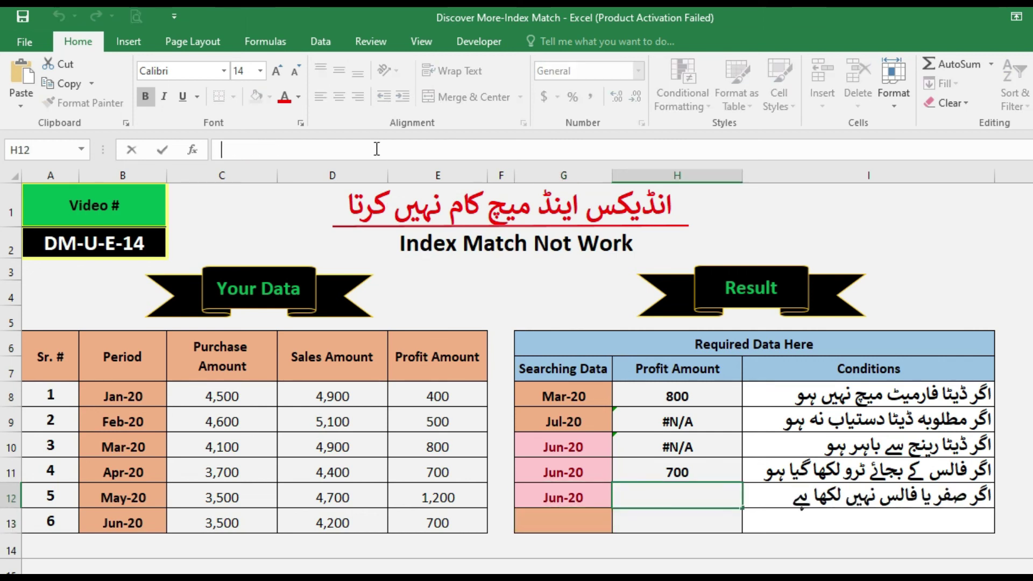
text(=INDEX(E8:E12,MATCH(G12,B8:B12,FALSE)))
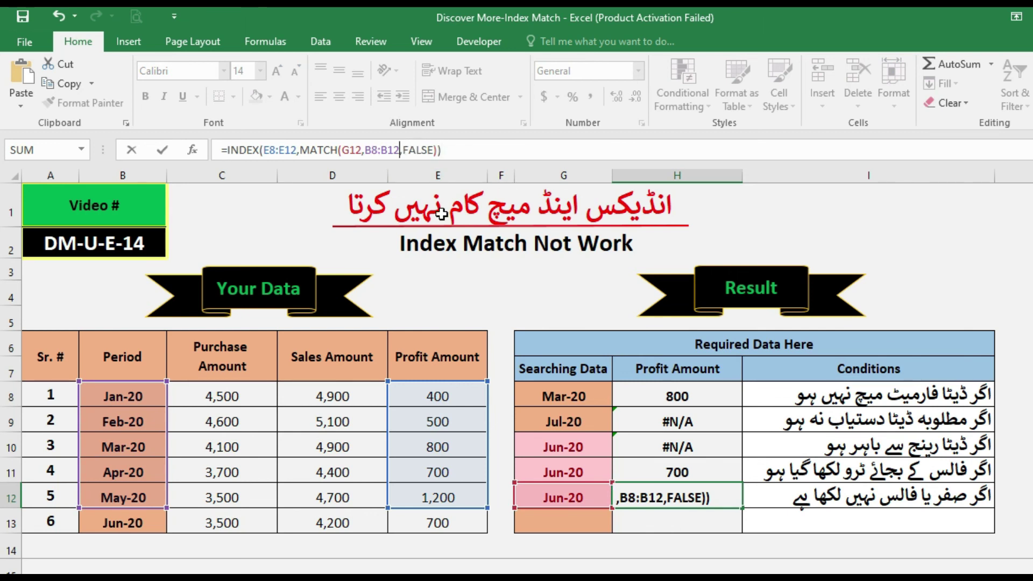
key(Delete)
key(Delete)
key(Delete)
key(Delete)
key(Delete)
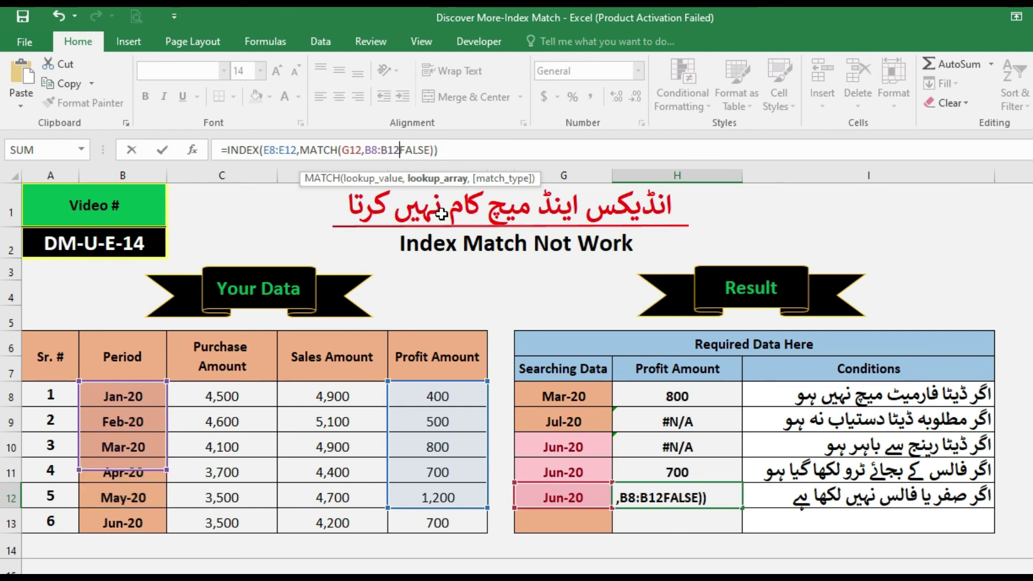
key(Delete)
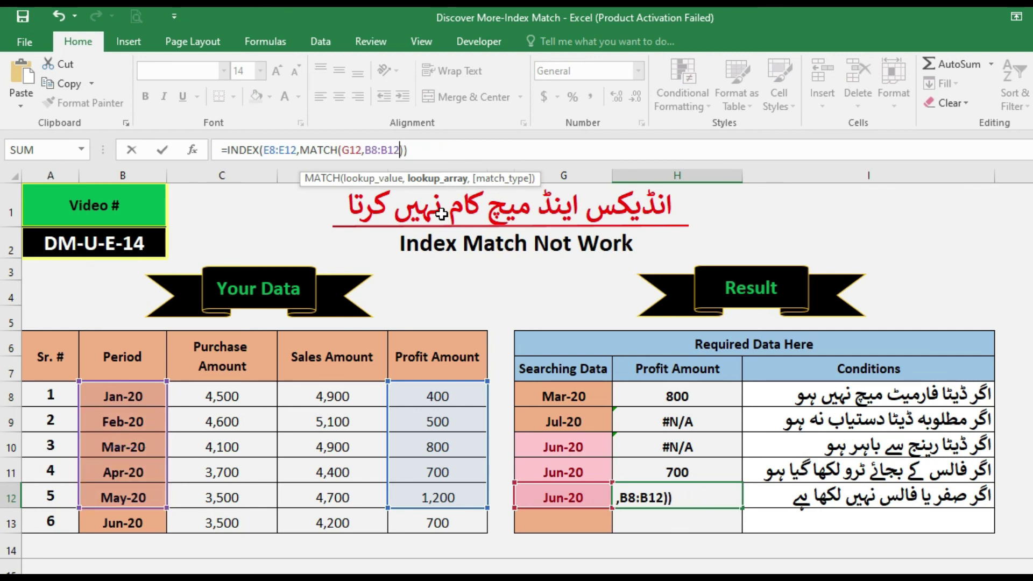
key(Return)
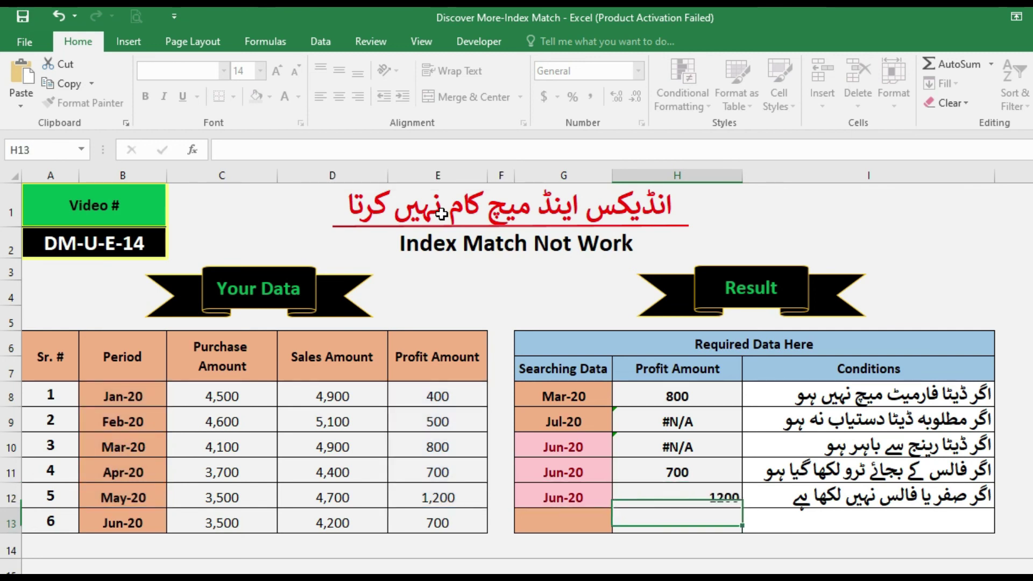
key(Up)
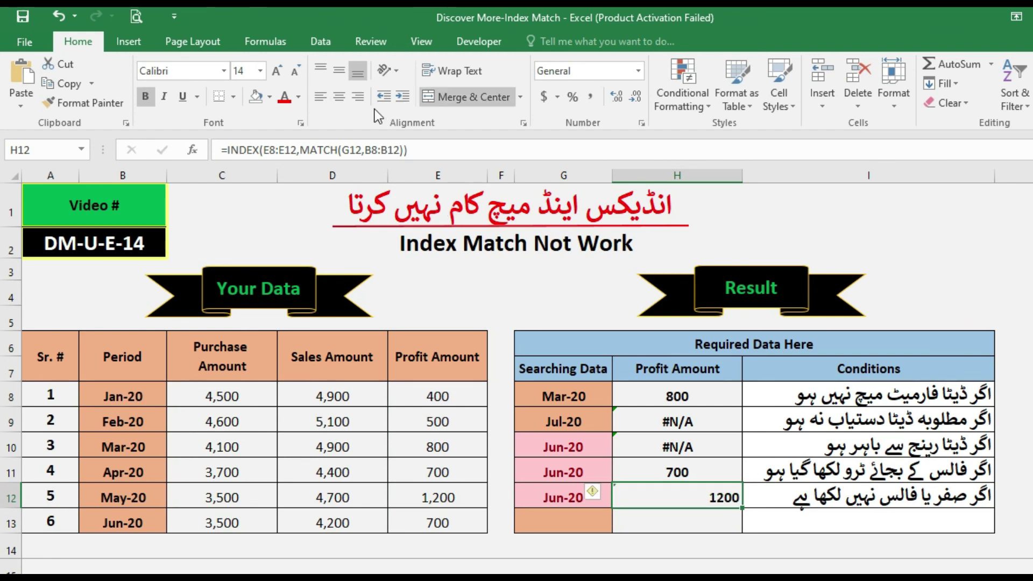
click(338, 97)
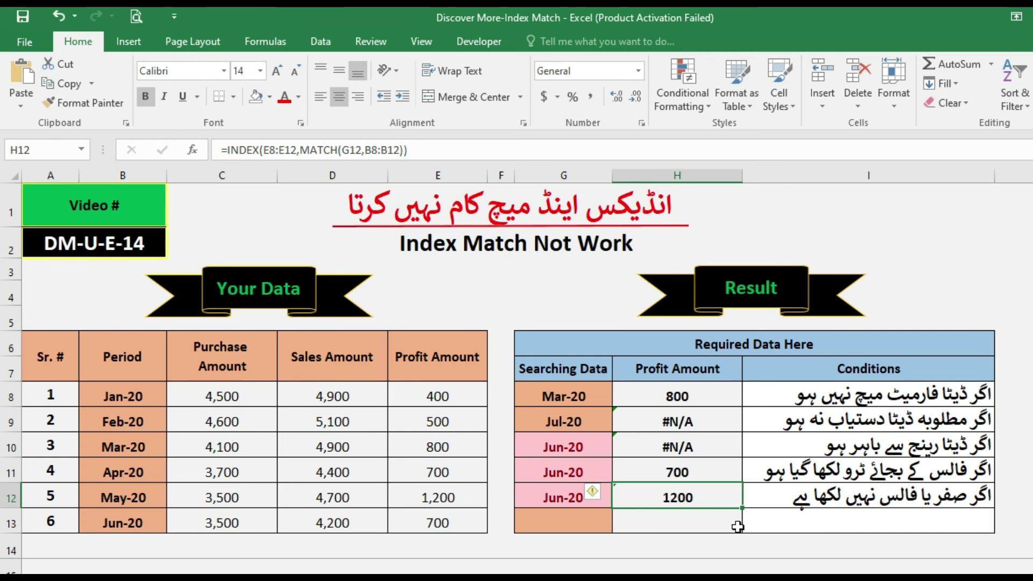
- Change the fifth Period entry, B12, to Jan-20 so it duplicates the first period in the data table
click(666, 521)
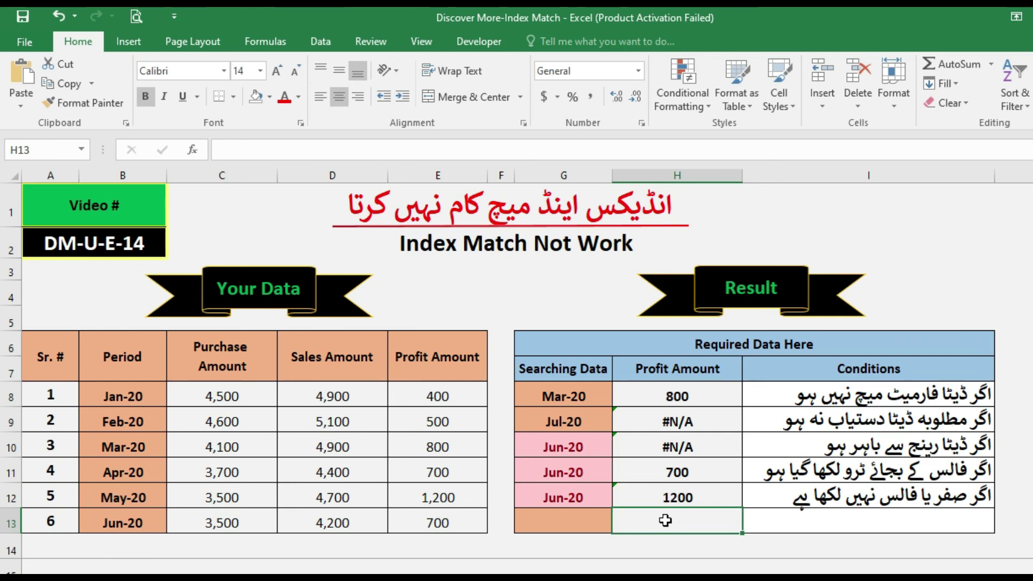
click(583, 520)
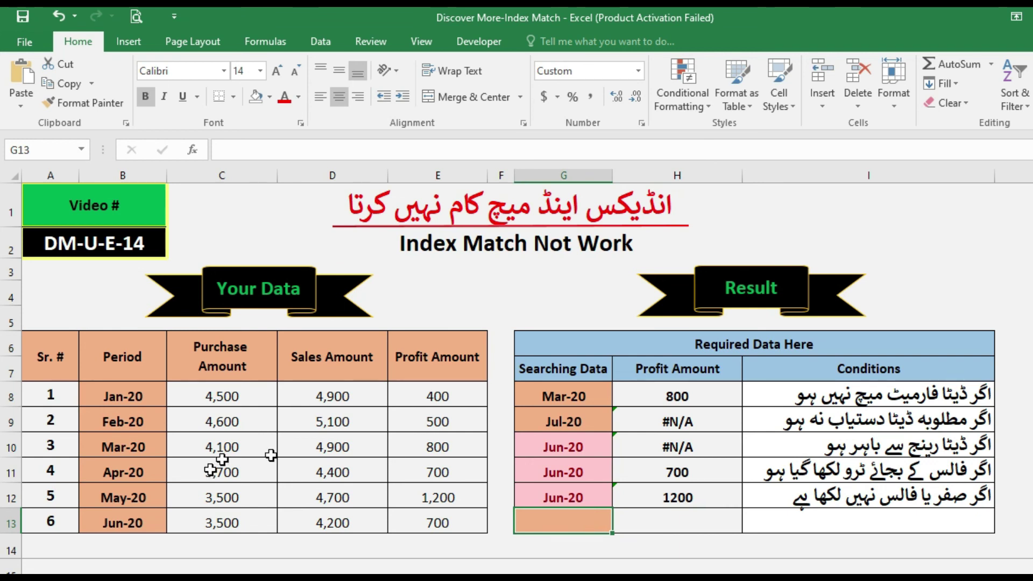
drag(115, 397, 123, 522)
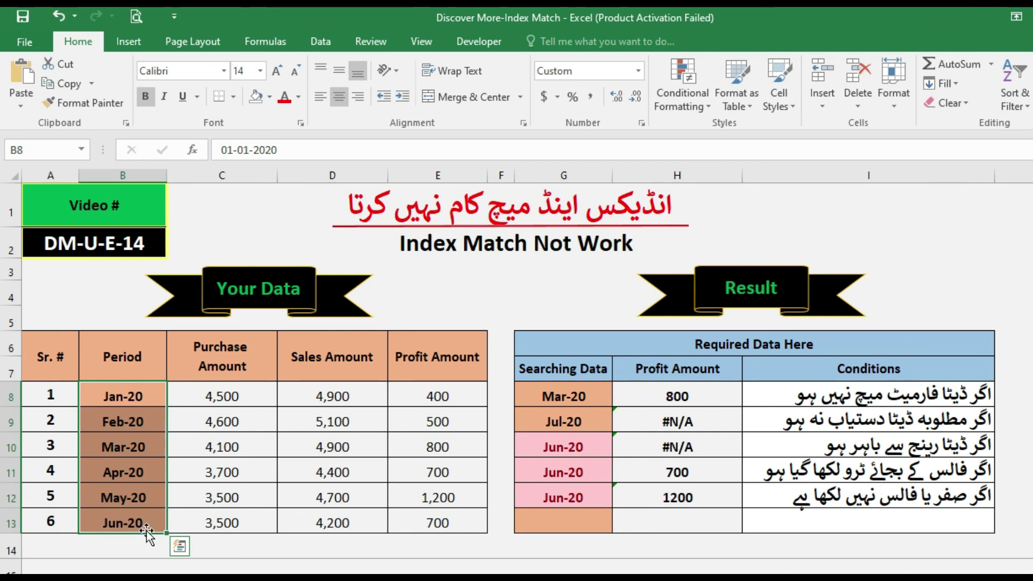
click(131, 395)
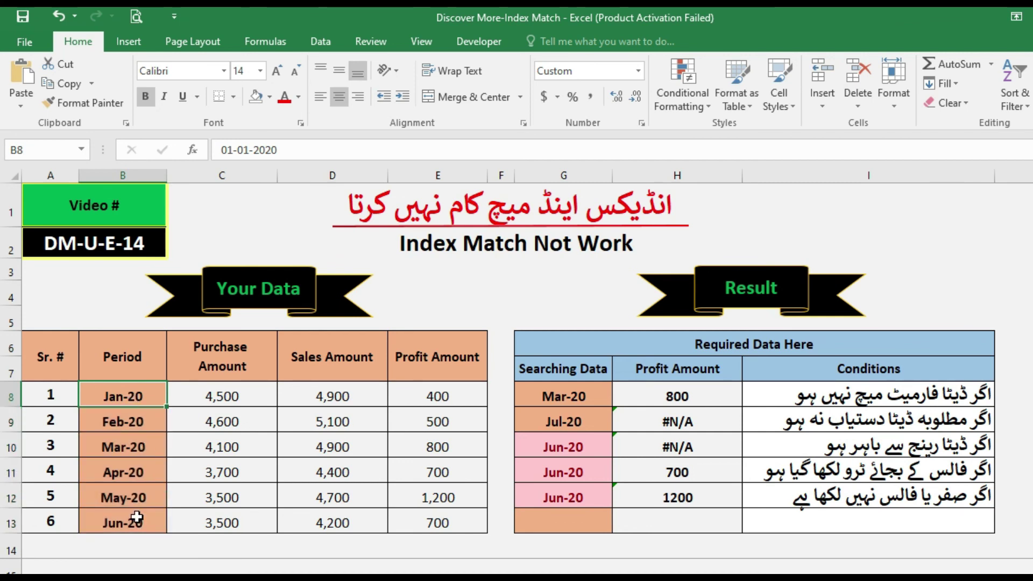
click(127, 497)
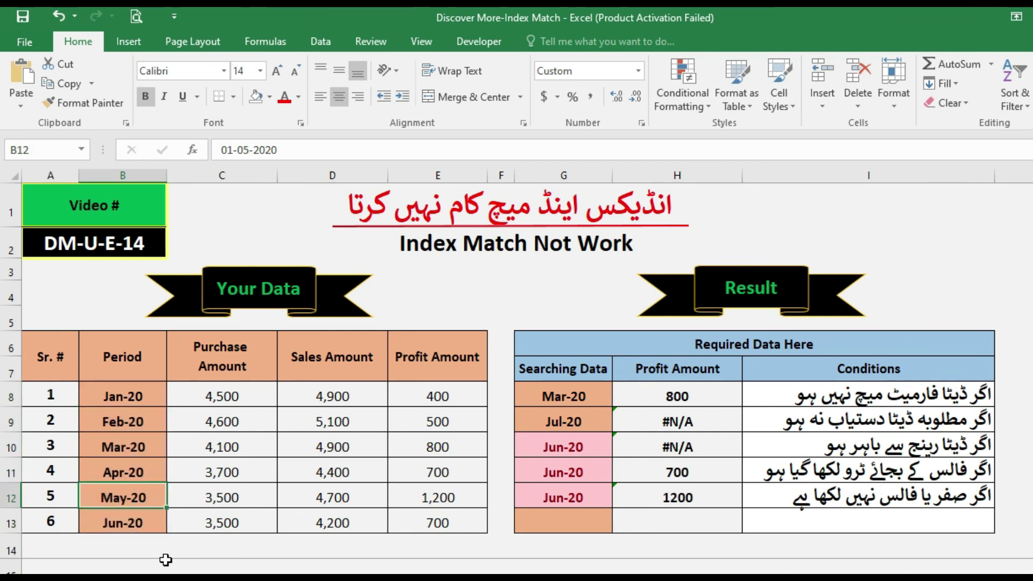
text(Jan-20)
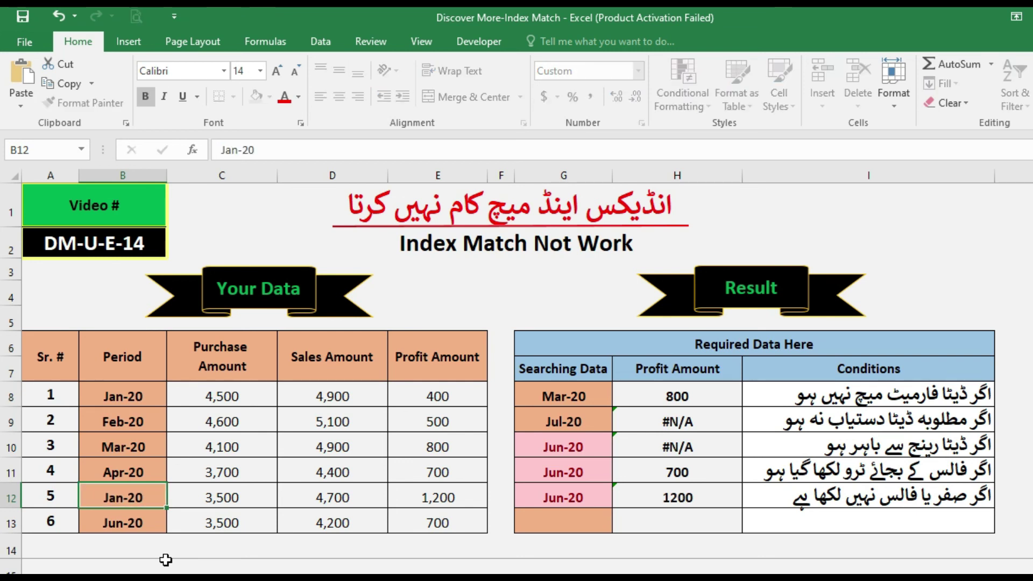
key(Return)
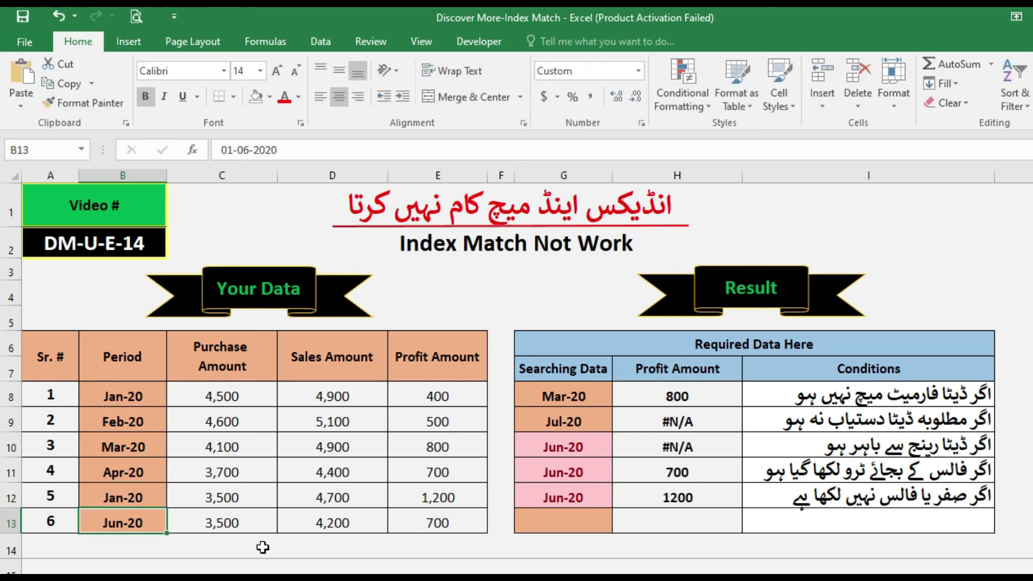
- Enter jan-20 in the sixth Searching Data cell, G13, as the lookup for the duplicated period
click(142, 401)
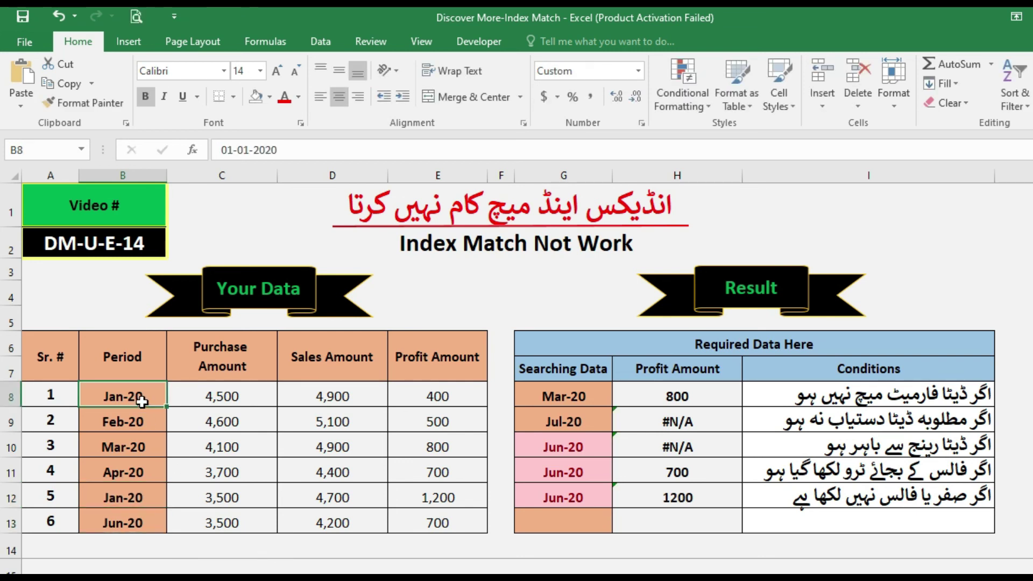
click(152, 496)
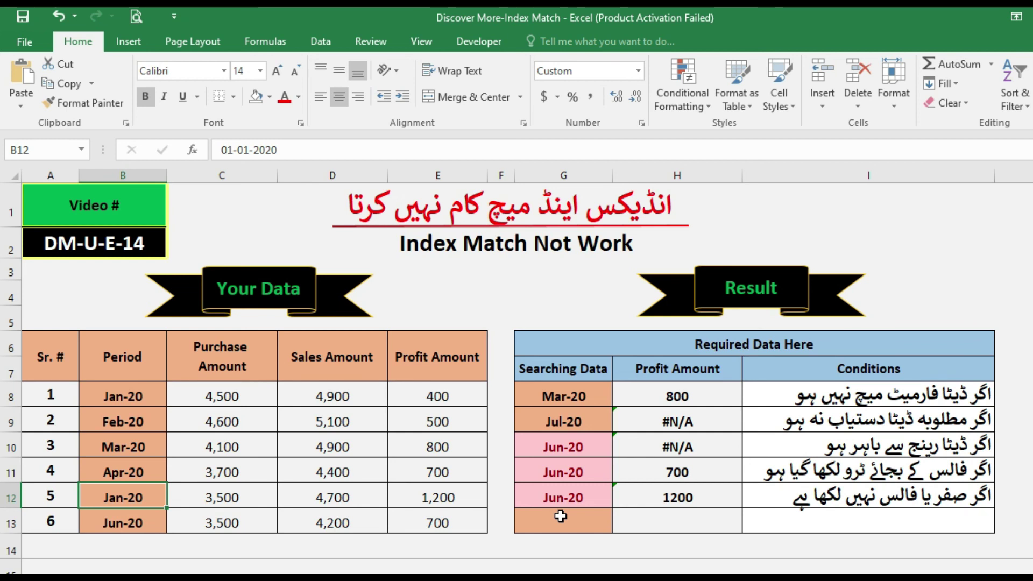
click(669, 519)
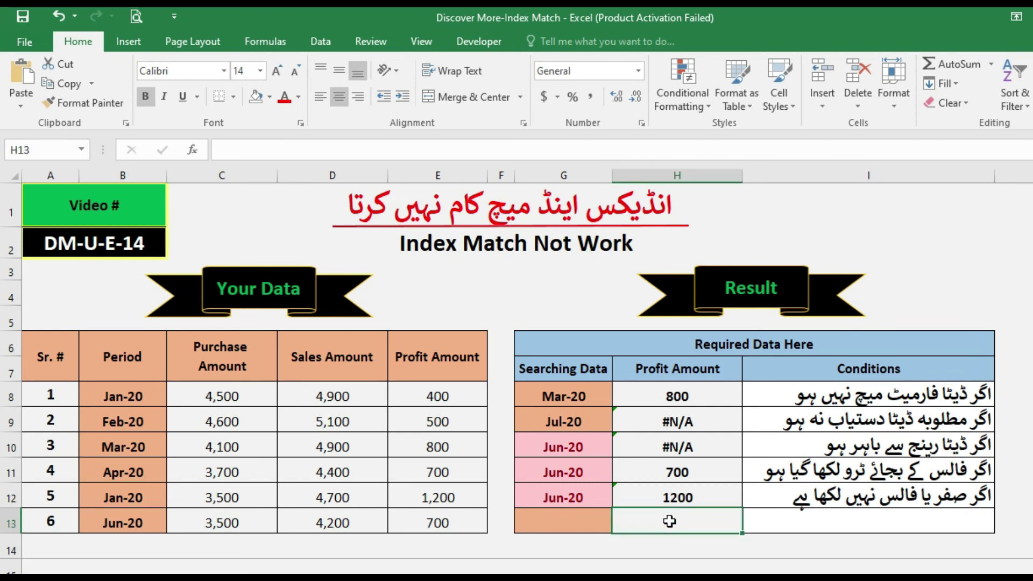
click(584, 522)
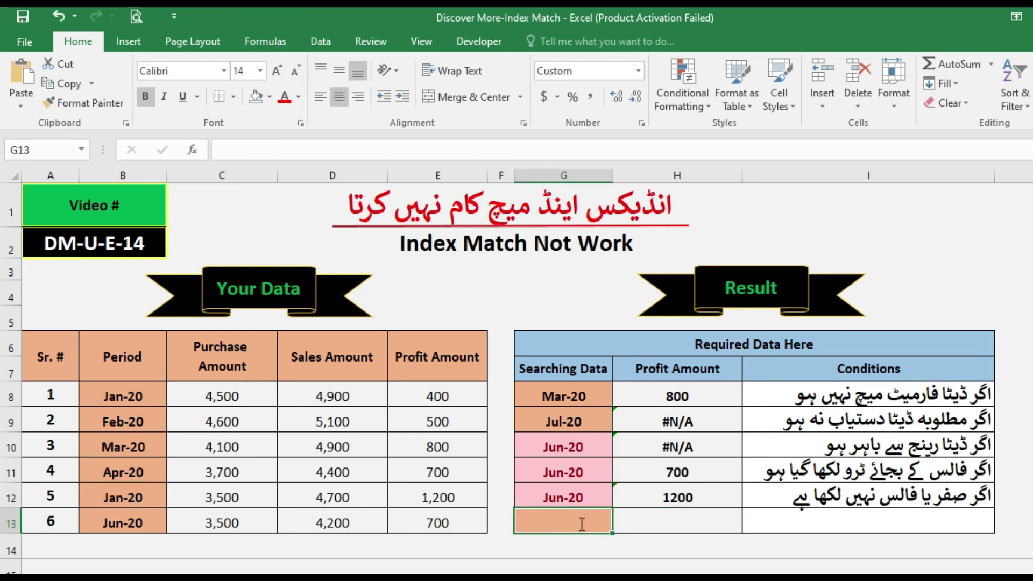
text(jan-20)
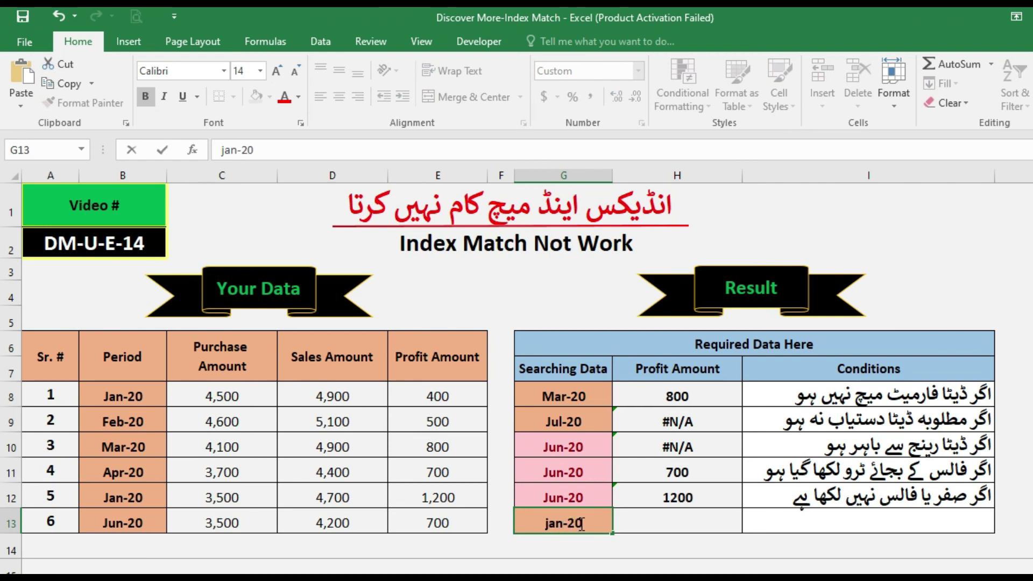
key(Return)
click(580, 523)
key(Right)
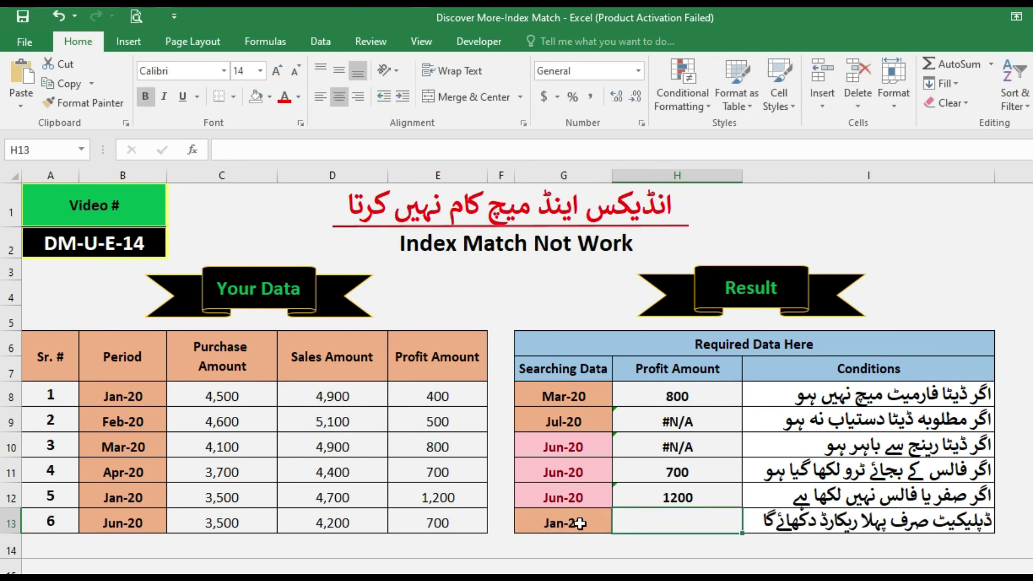
- Enter =INDEX(E8:E13,MATCH(G13,B8:B13,FALSE)) in H13 to look up the duplicated period's profit amount
click(338, 155)
text(=INDEX(E8:E13,MATCH(G13,B8:B13,FALSE)))
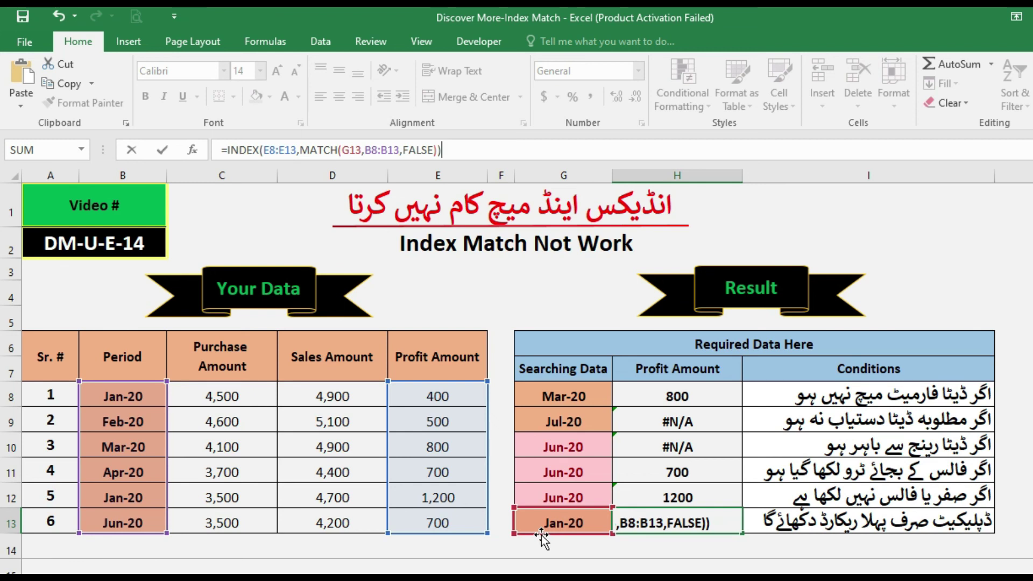
key(ctrl+Return)
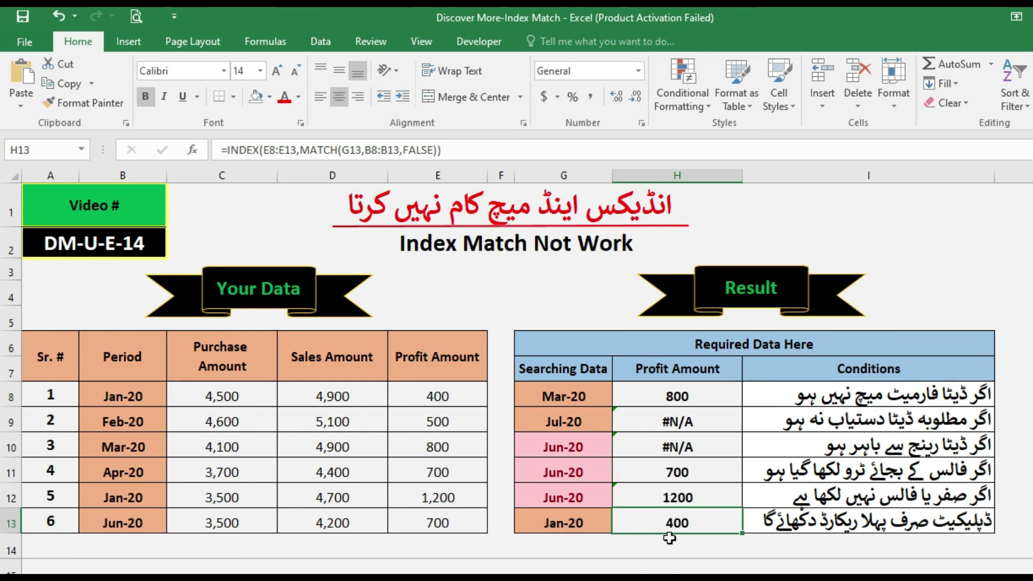
click(598, 545)
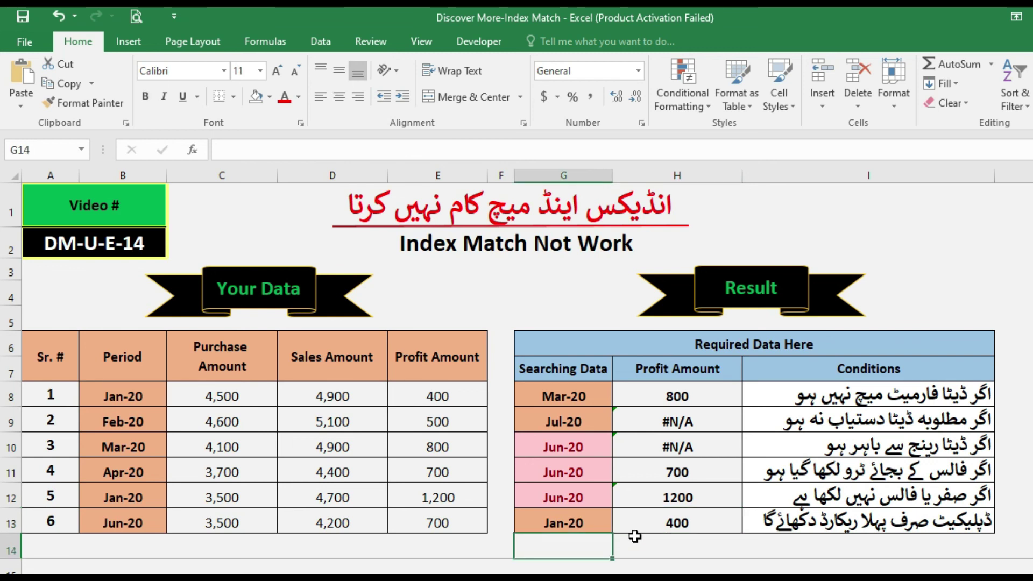
click(675, 520)
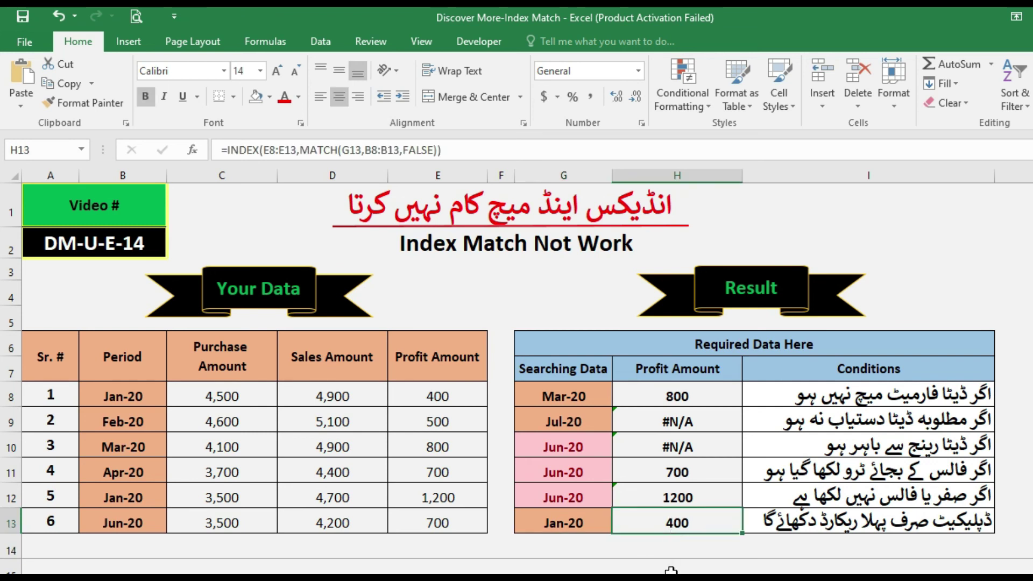